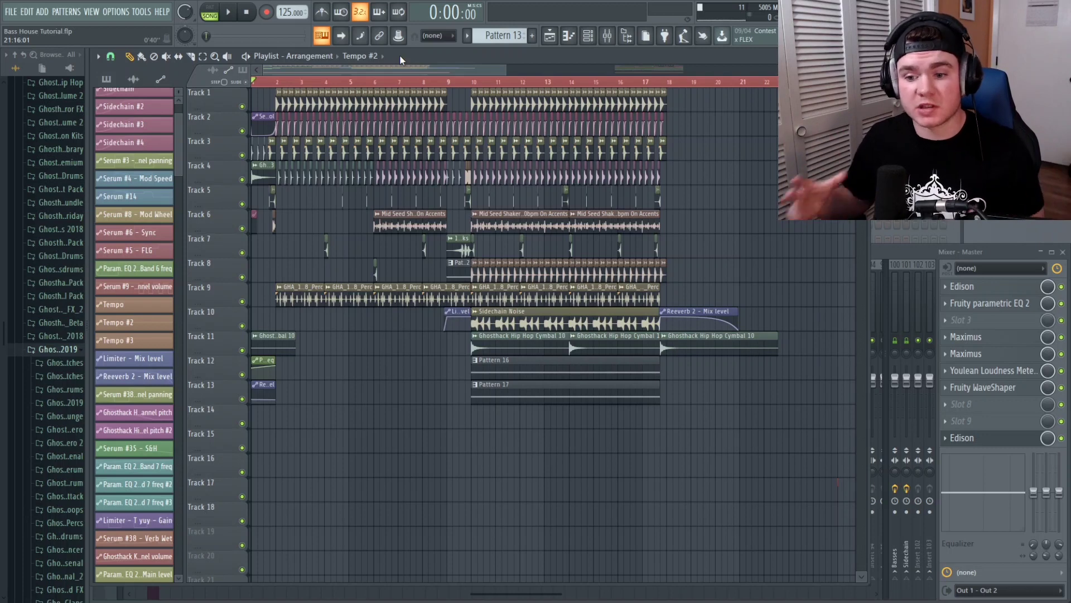
- Play back excerpts of the arrangement from the beginning, from bar 6 and from bar 9
key("F6")
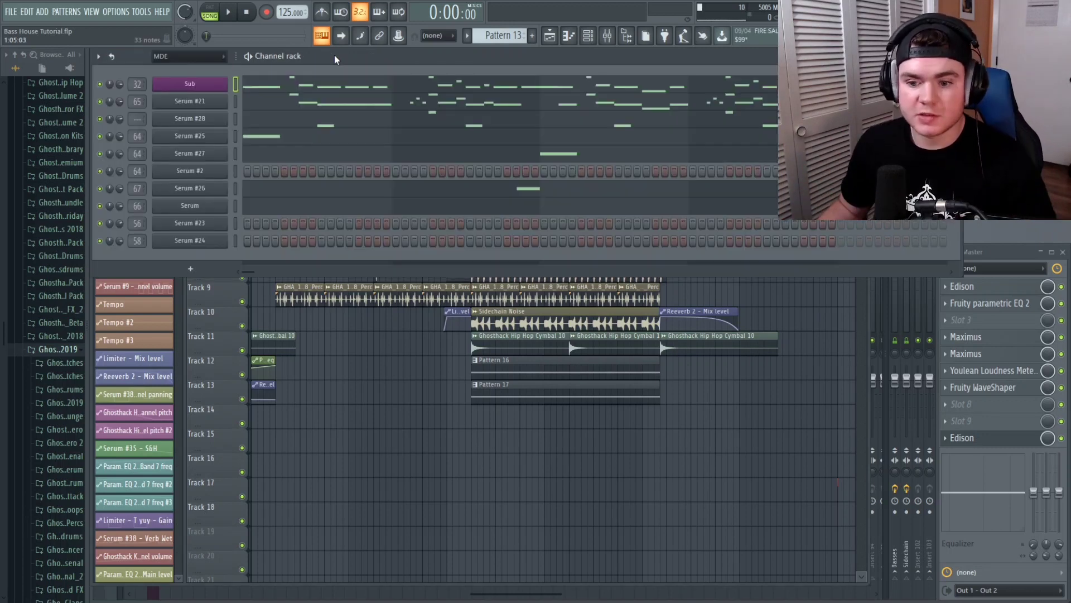
key("F6")
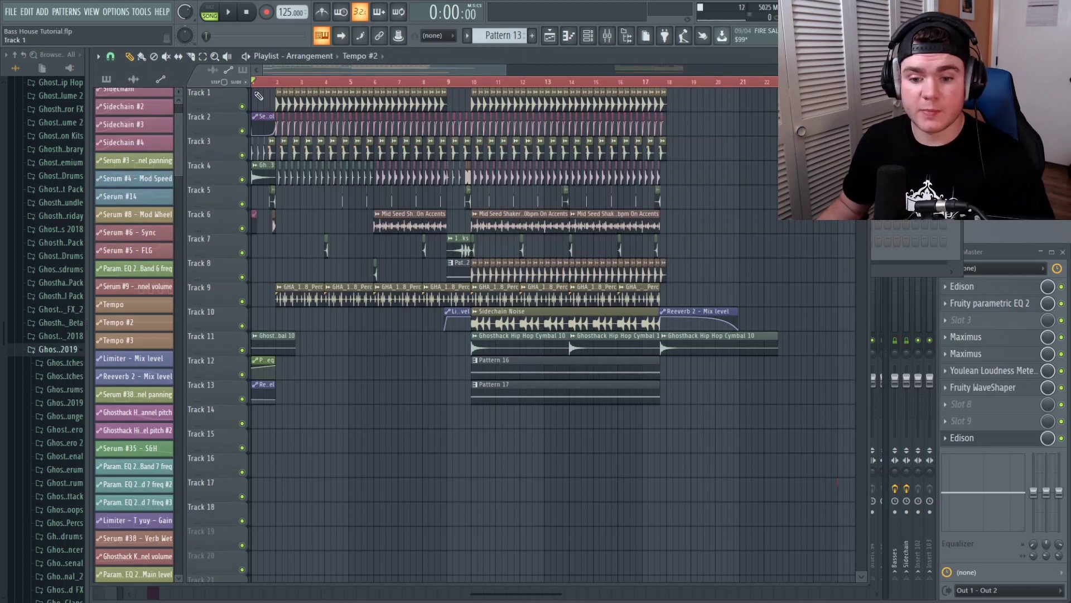
key("space")
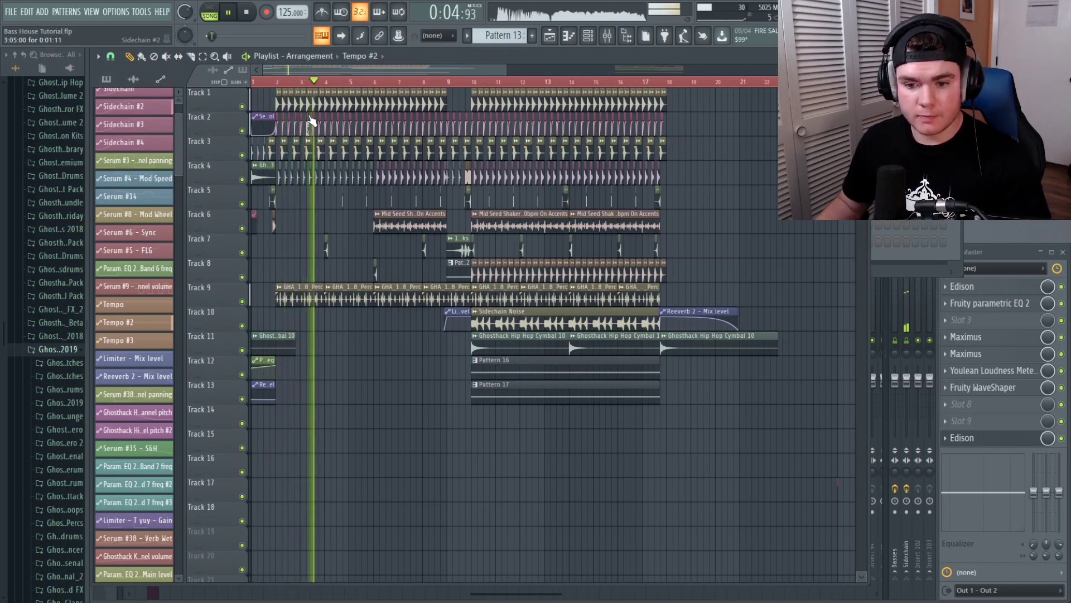
key("space")
left_click(374, 81)
key("space")
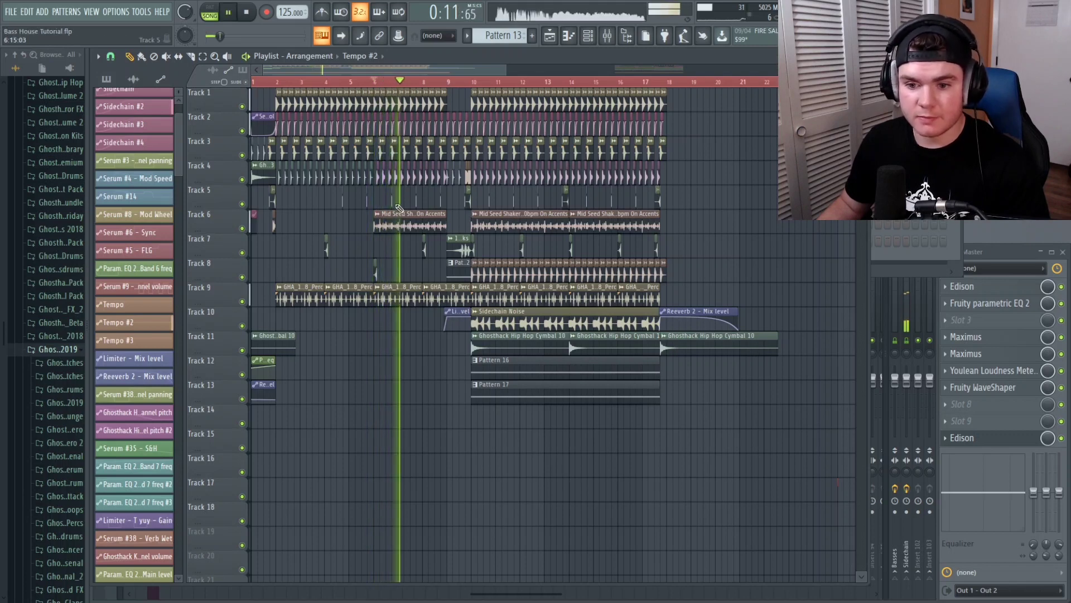
key("space")
left_click(454, 82)
key("space")
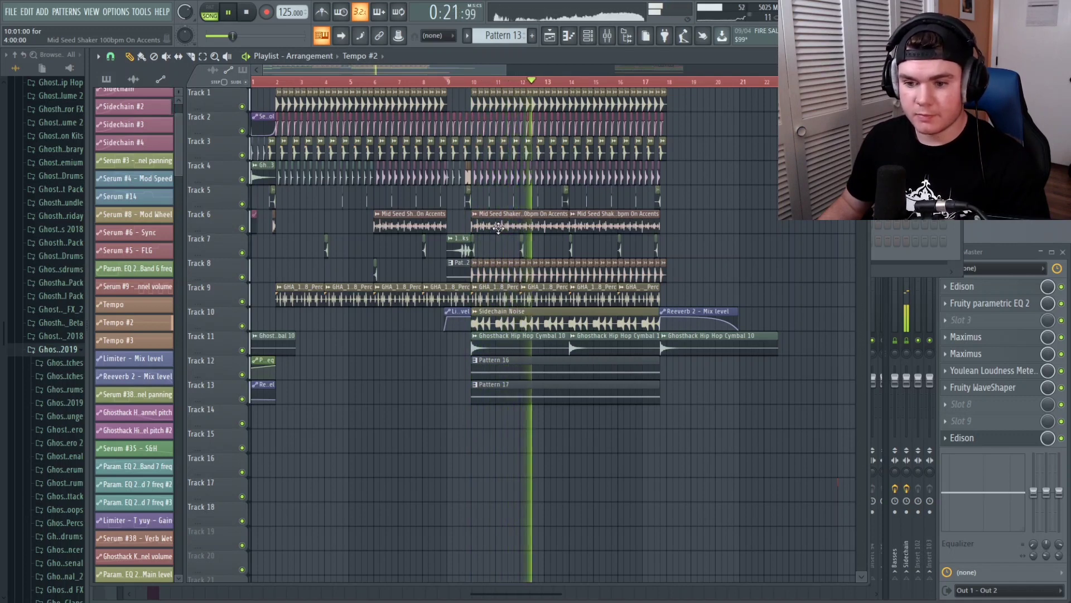
key("space")
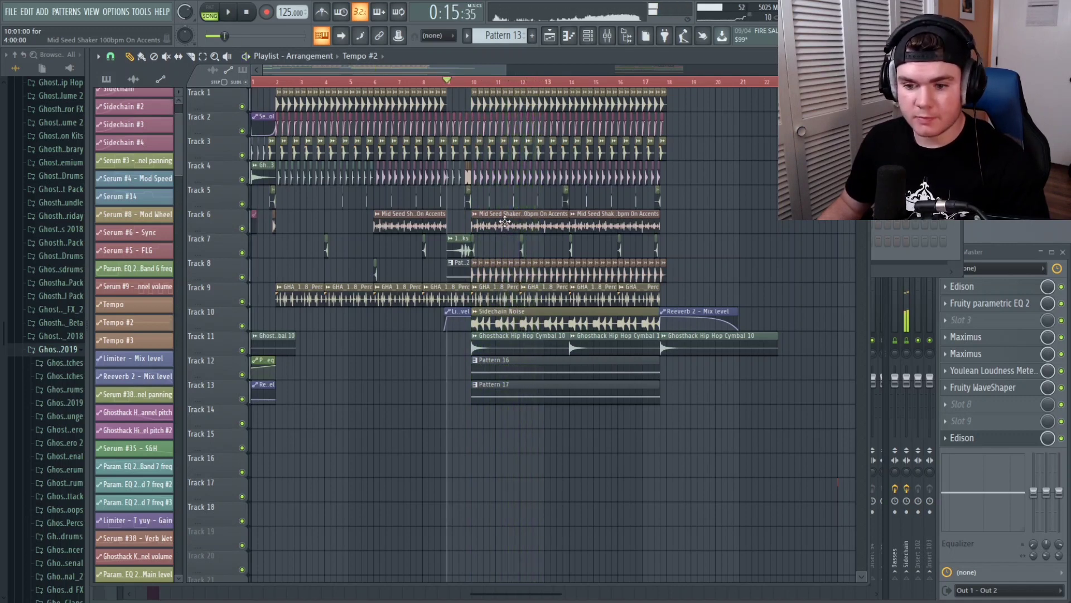
- Solo playlist tracks 12 and 13 together and play them from bar 10
left_click(242, 375, "ctrl")
left_click(242, 399)
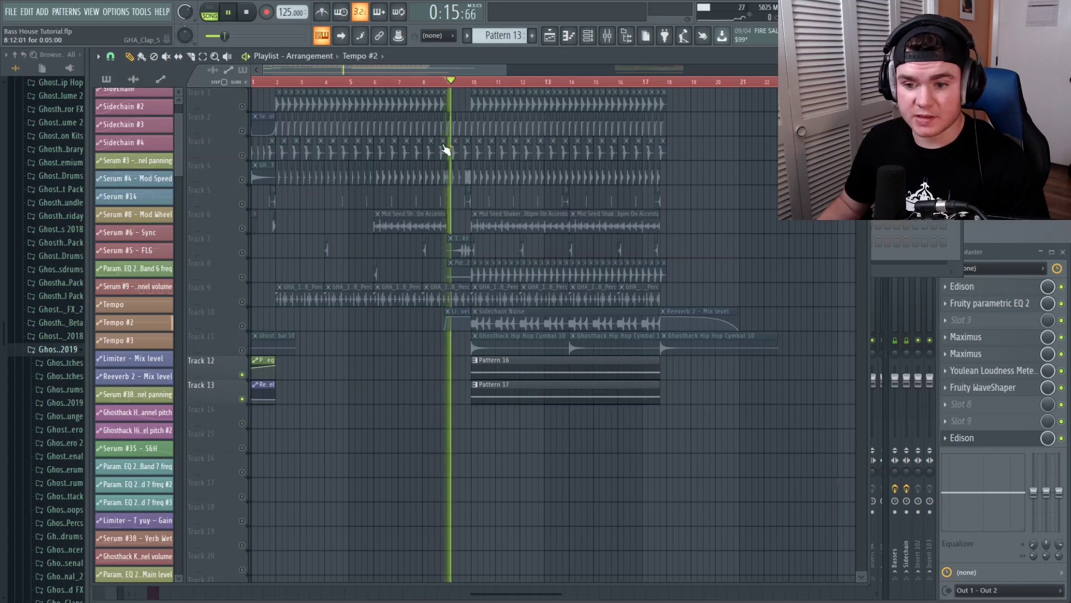
left_click(474, 84)
key("space")
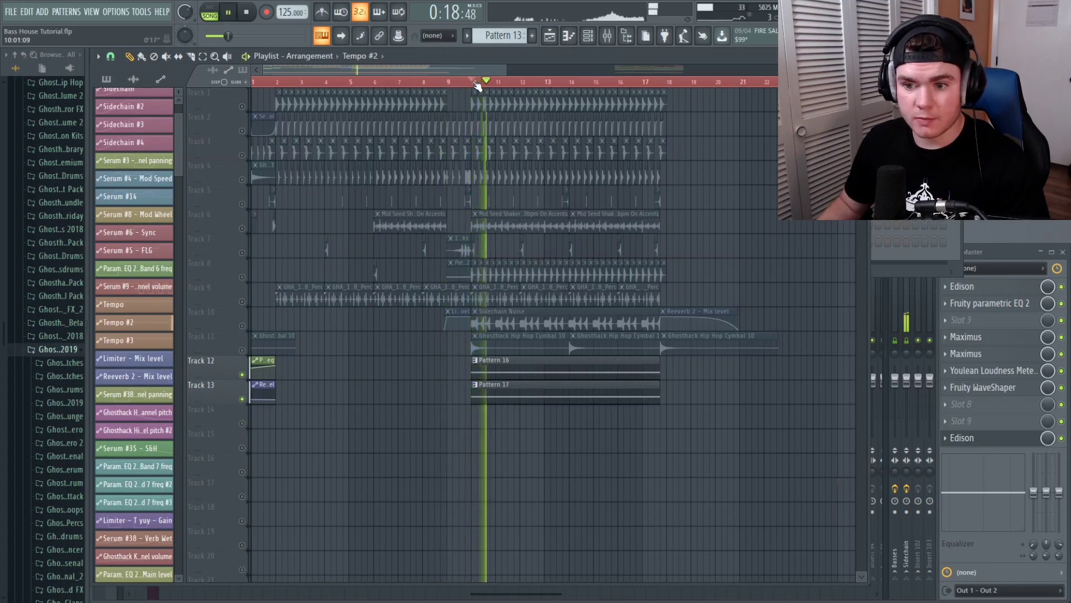
- Inspect Pattern 16's held note in the piano roll, and move Pattern 17's long Serum #30 note down a semitone to F3
double_click(512, 364)
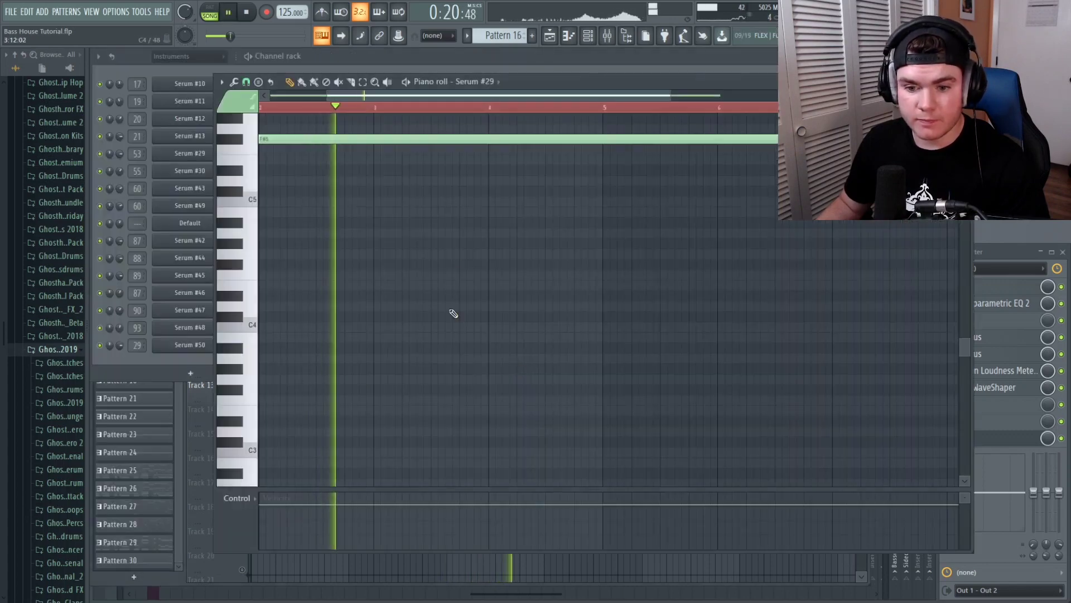
left_click(966, 81)
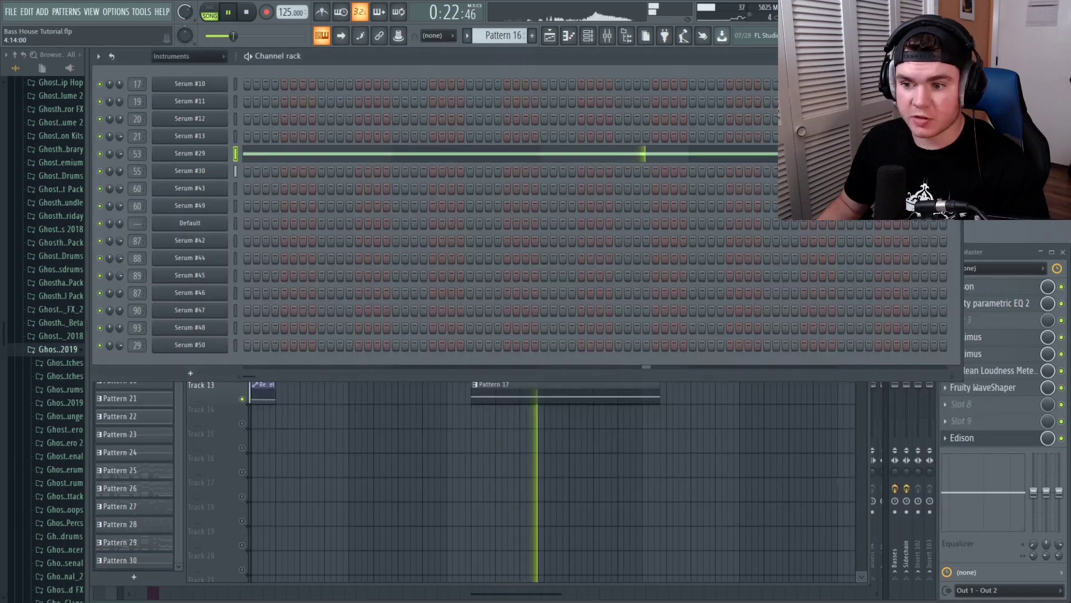
left_click(871, 416)
key("space")
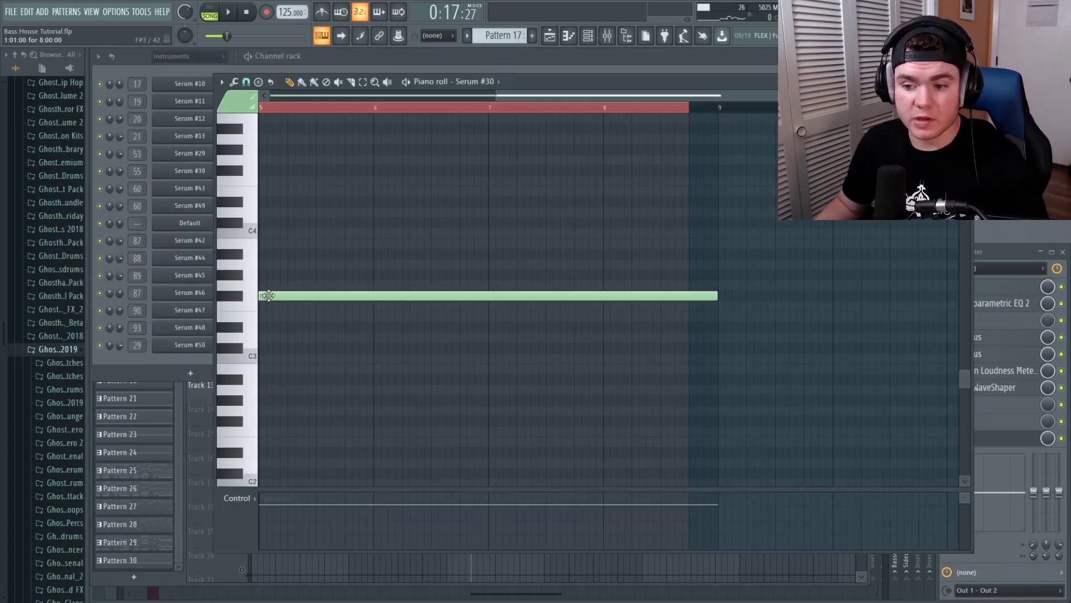
left_click_drag(268, 296, 268, 308)
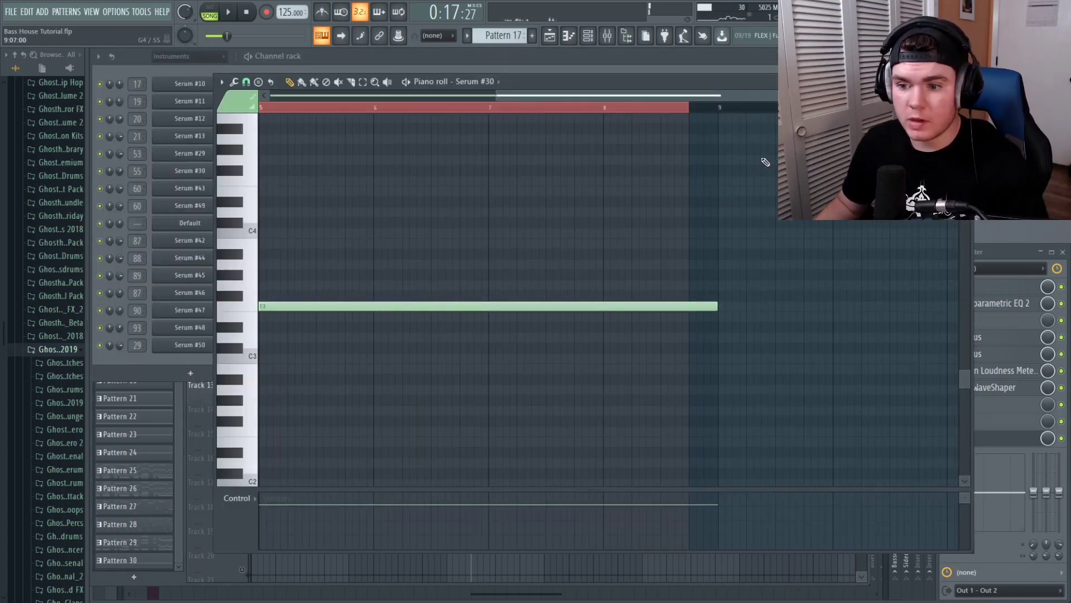
left_click_drag(733, 103, 491, 129)
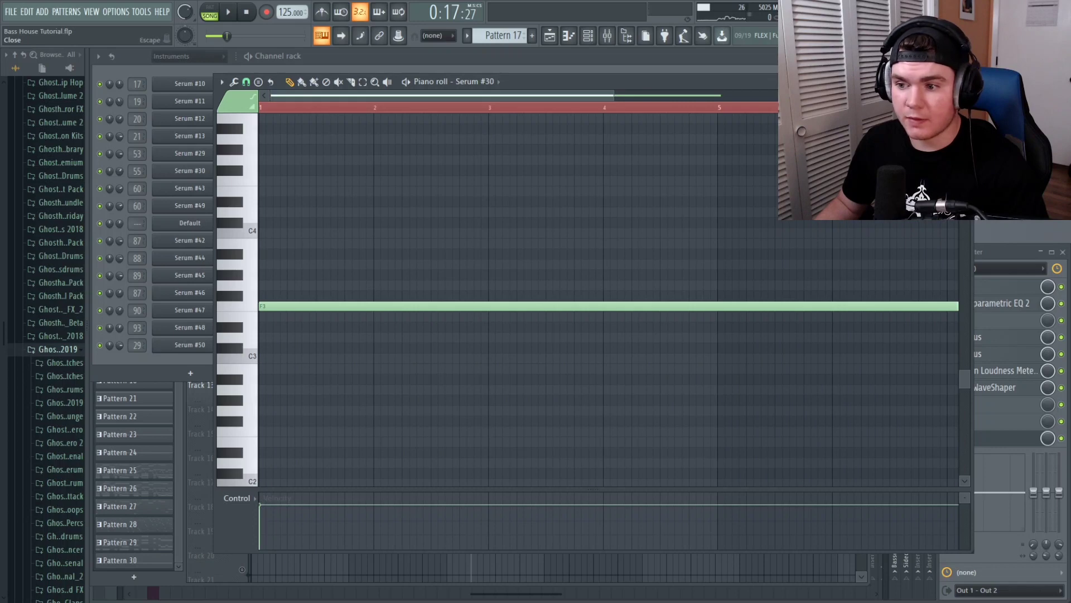
key("Escape")
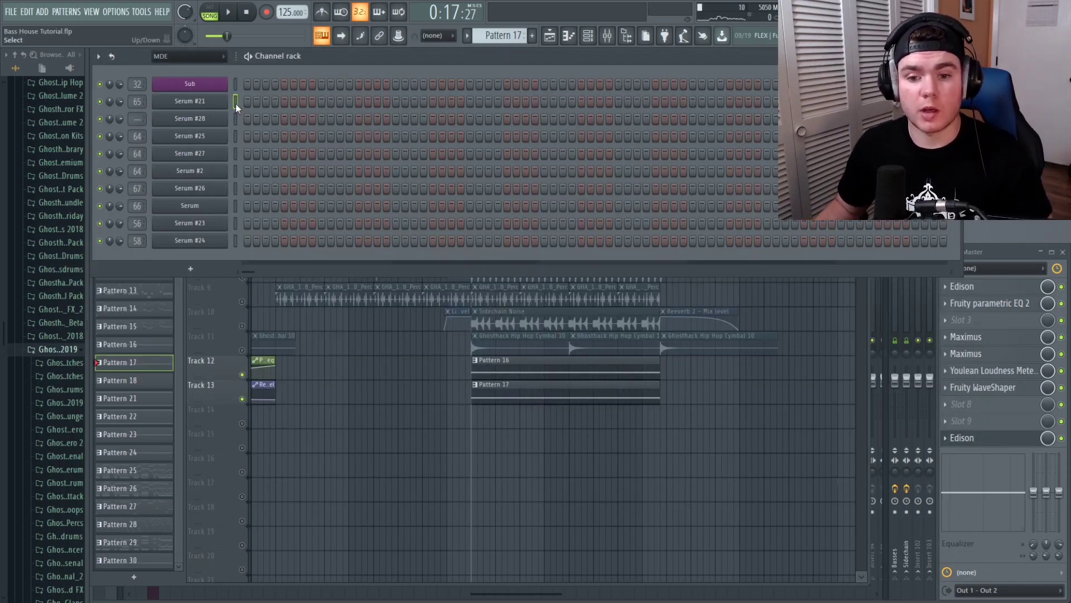
- Audition the Serum #21 bass with a few notes and look over its synth settings
key("v")
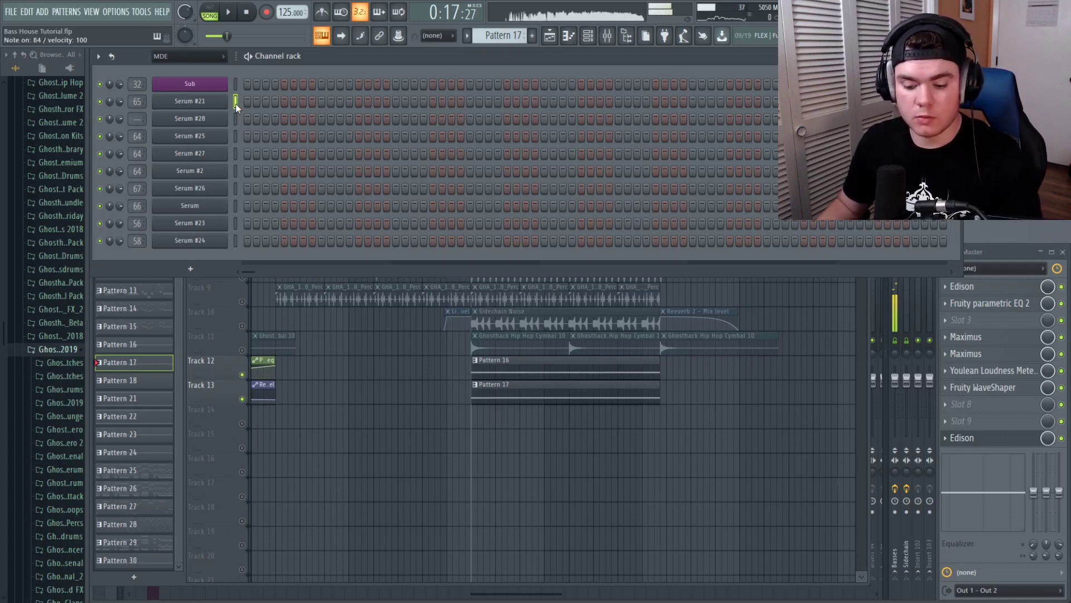
key("n")
left_click(221, 103)
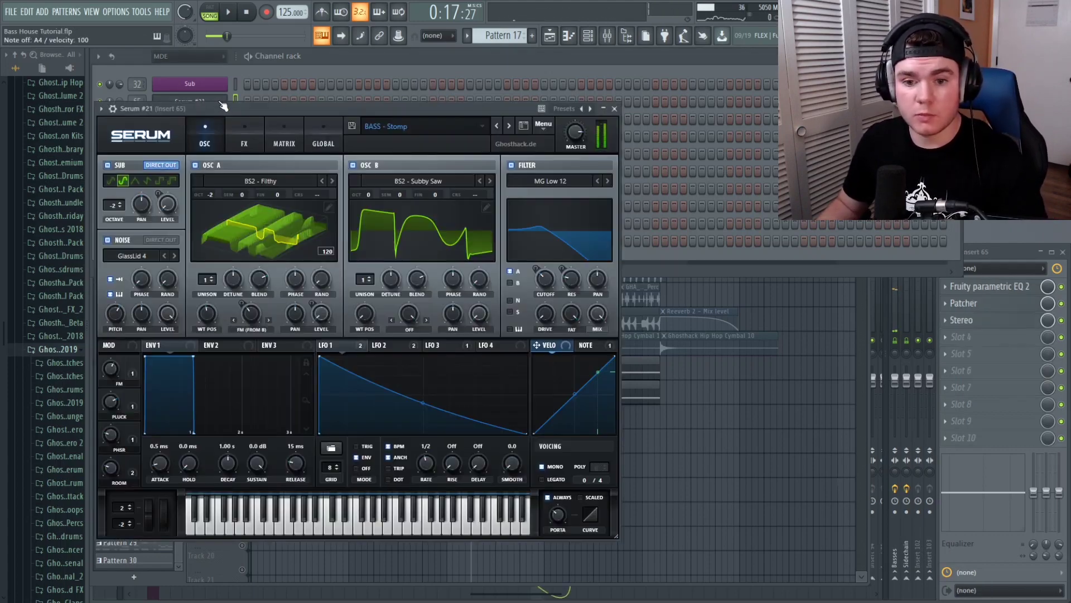
left_click_drag(299, 106, 313, 99)
key("v")
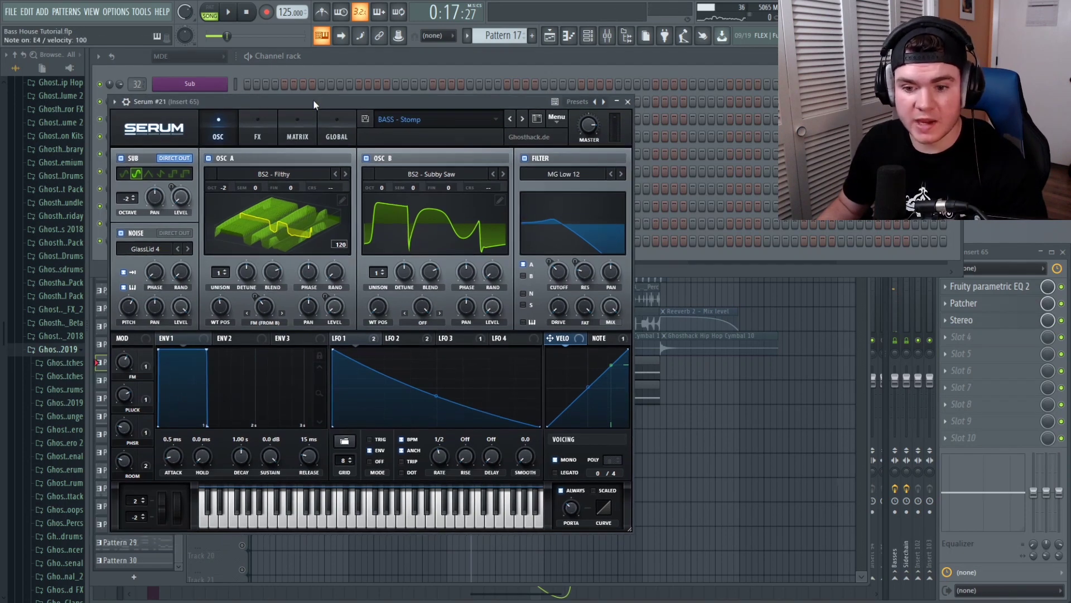
left_click(627, 102)
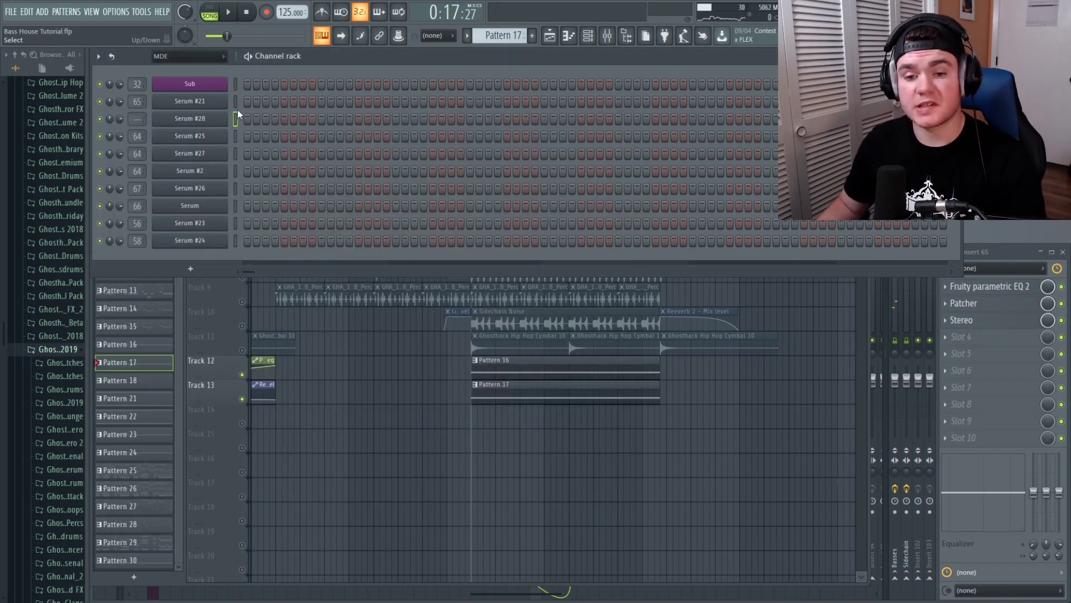
- Audition the bass channels from Serum #28 through Serum #26 one after another with test notes
key("c")
key("c")
key("c")
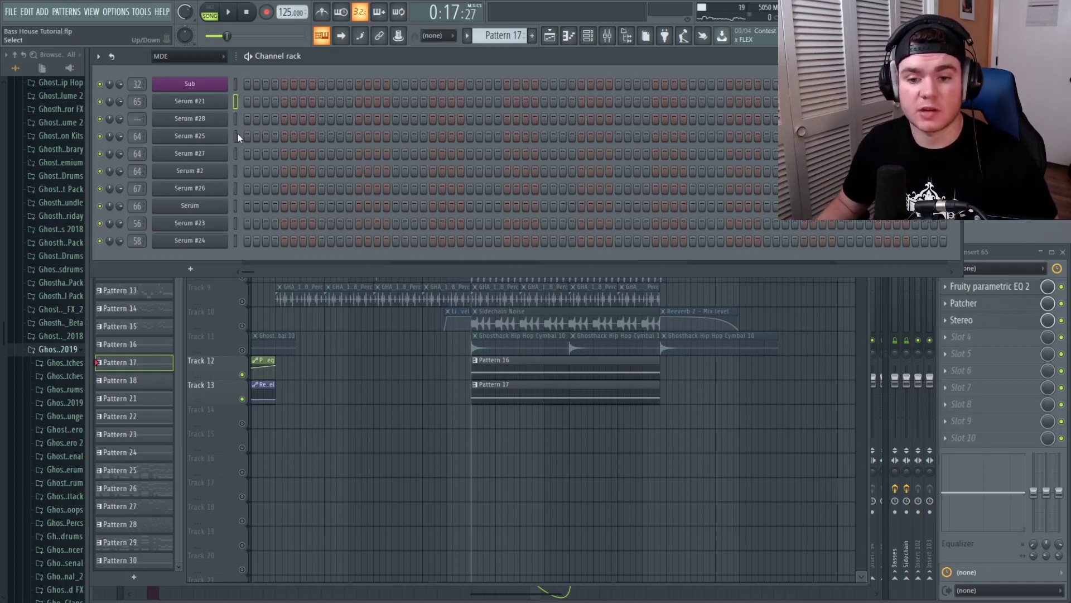
key("c")
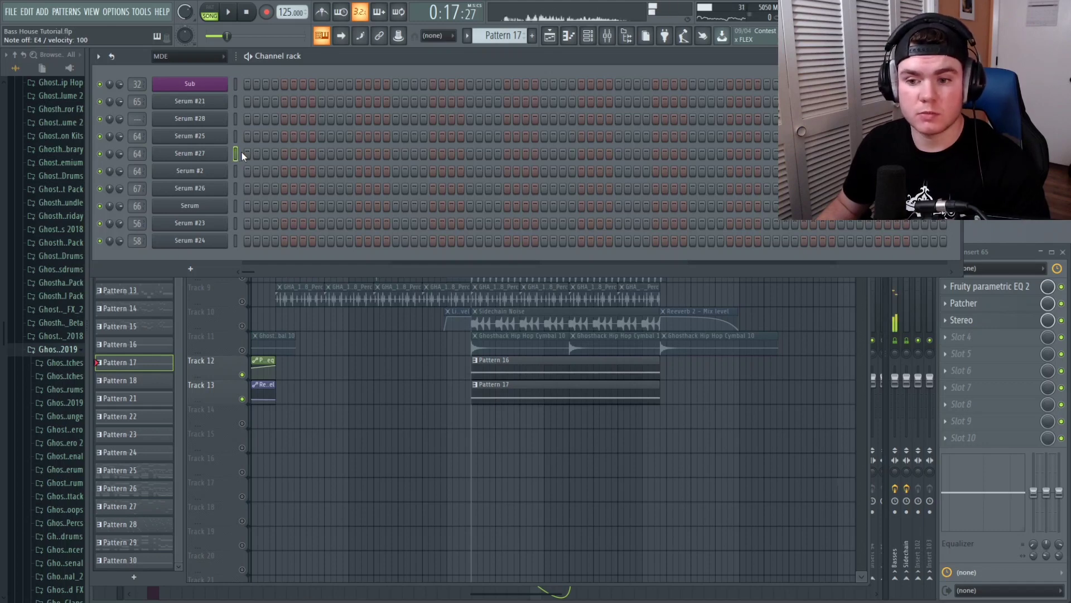
left_click(236, 136)
key("c")
left_click(236, 152)
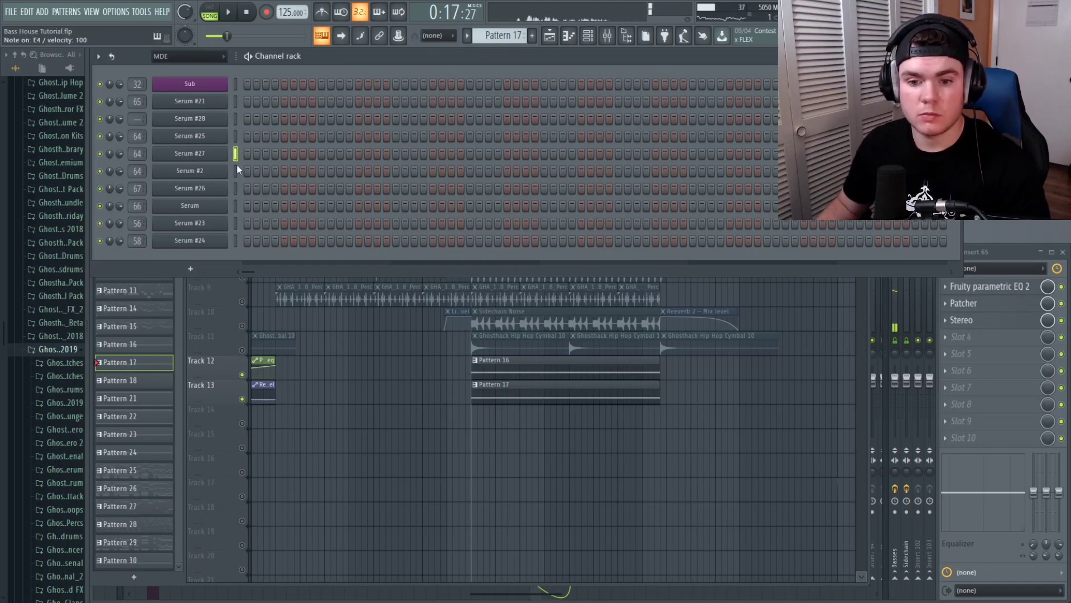
key("c")
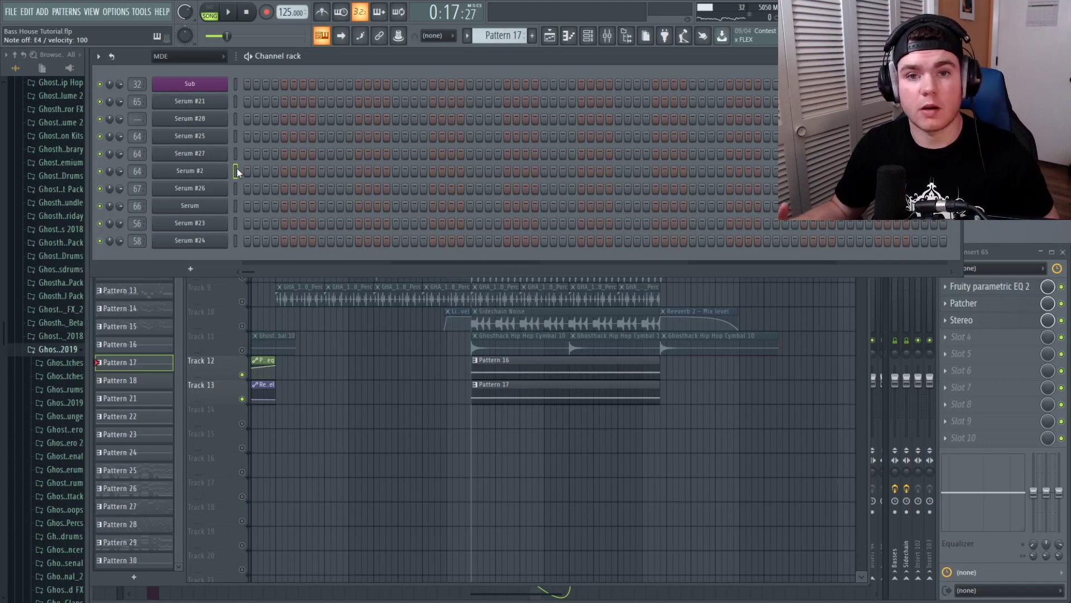
left_click(236, 189)
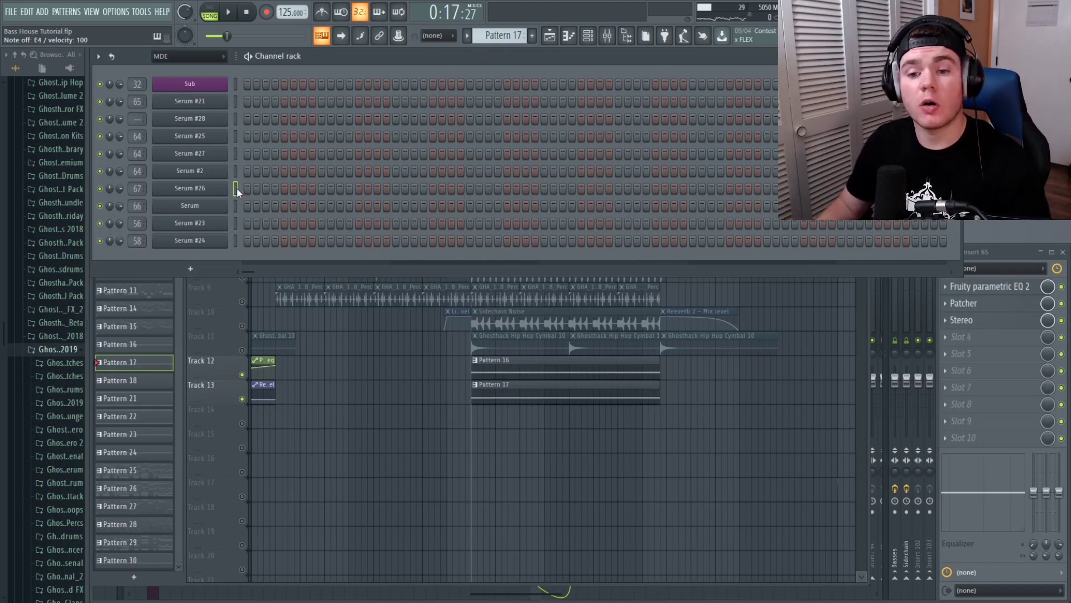
key("c")
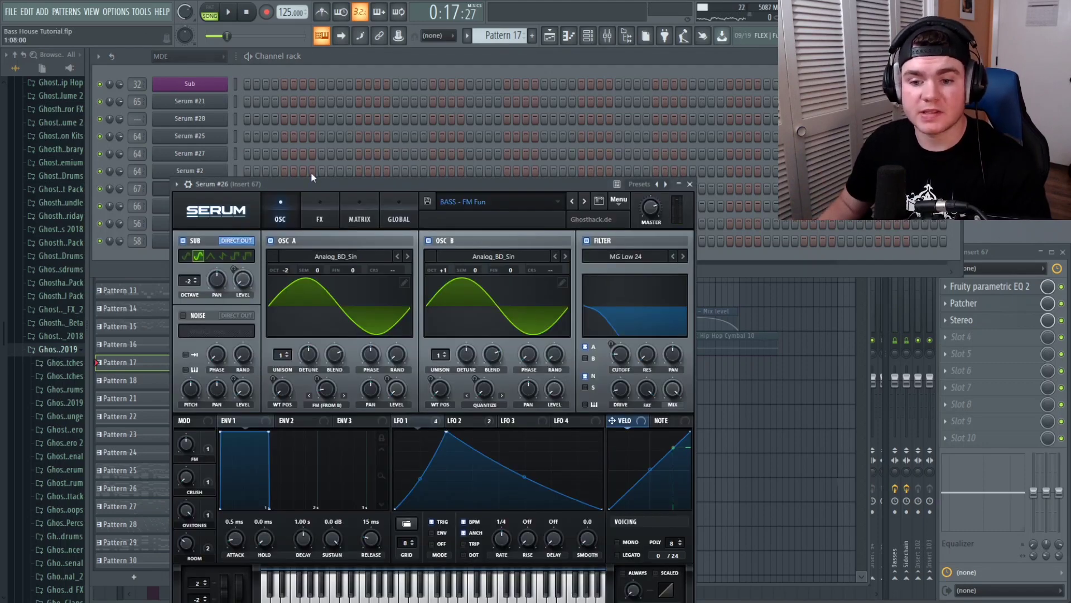
- Raise oscillator B's octave to +2 in Serum #26 and play test notes with it
left_click_drag(310, 182, 310, 112)
key("c")
left_click_drag(446, 200, 447, 192)
key("c")
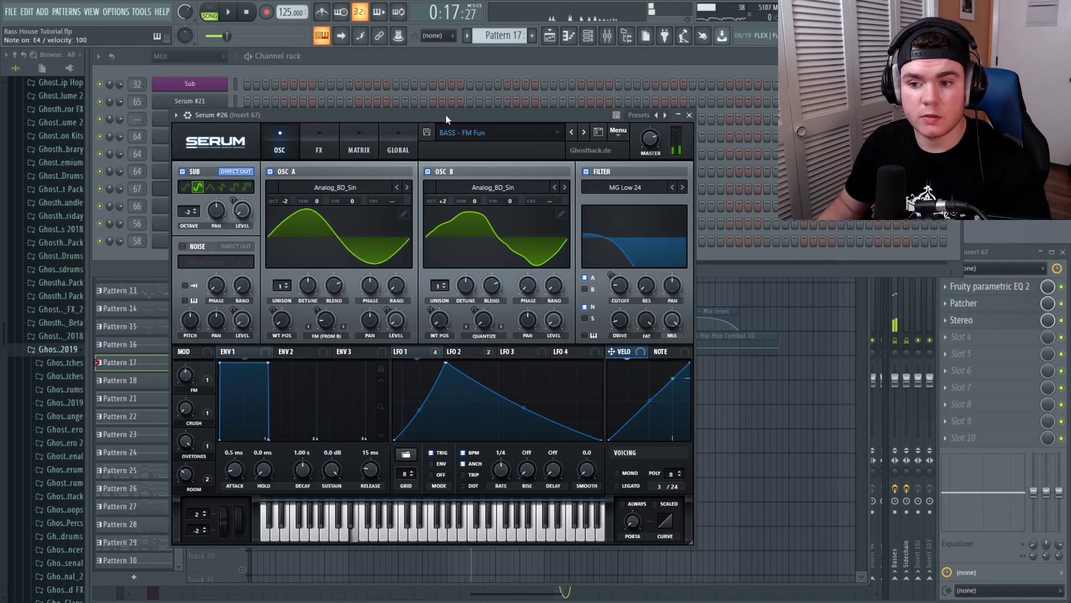
- Return oscillator B's octave in Serum #26 to +1 and play the bass again
mouse_move(444, 203)
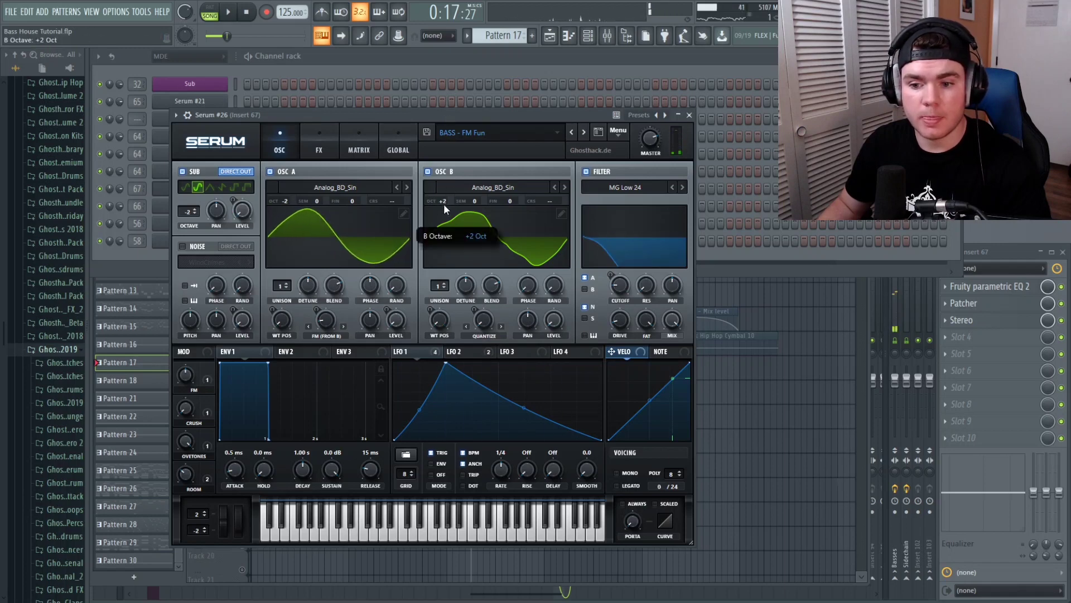
scroll(443, 208, "down", 1)
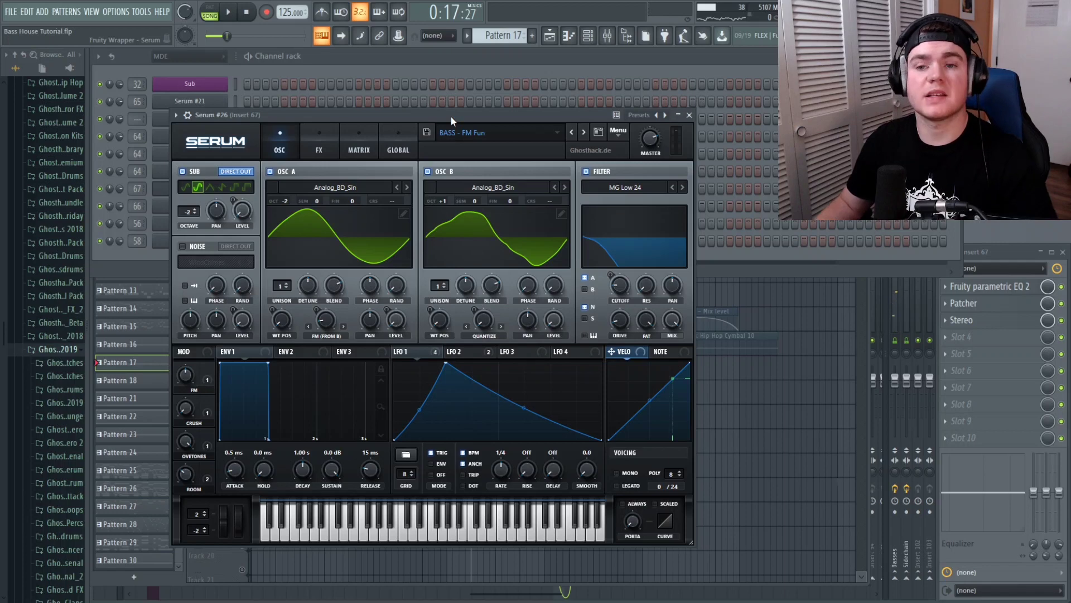
key("c")
key("c")
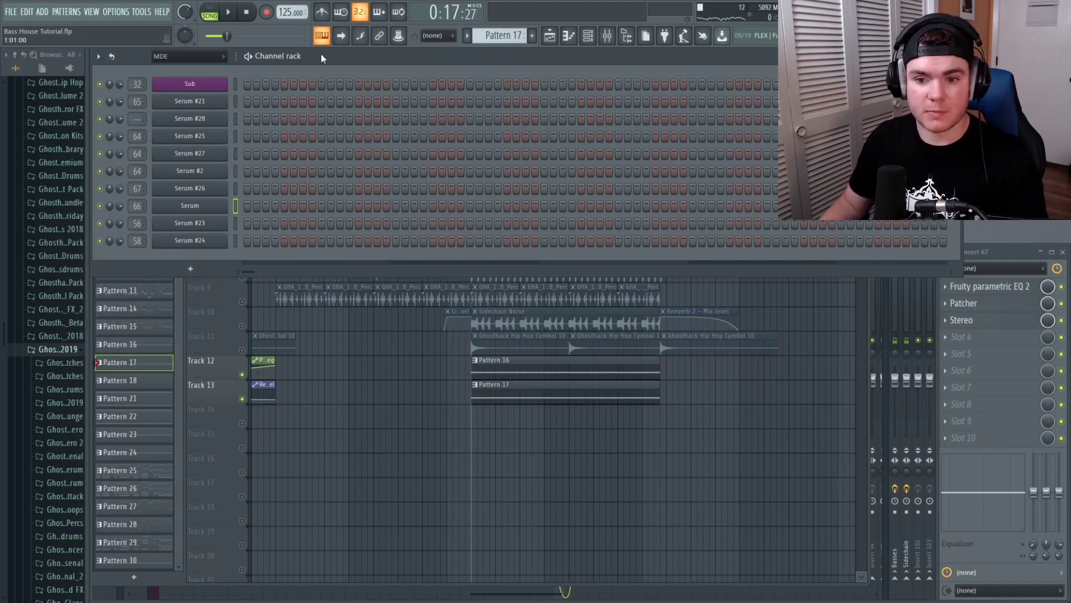
- Audition the Bass House Groove Bass on the Serum channel and examine its LFO 1 shape
key("c")
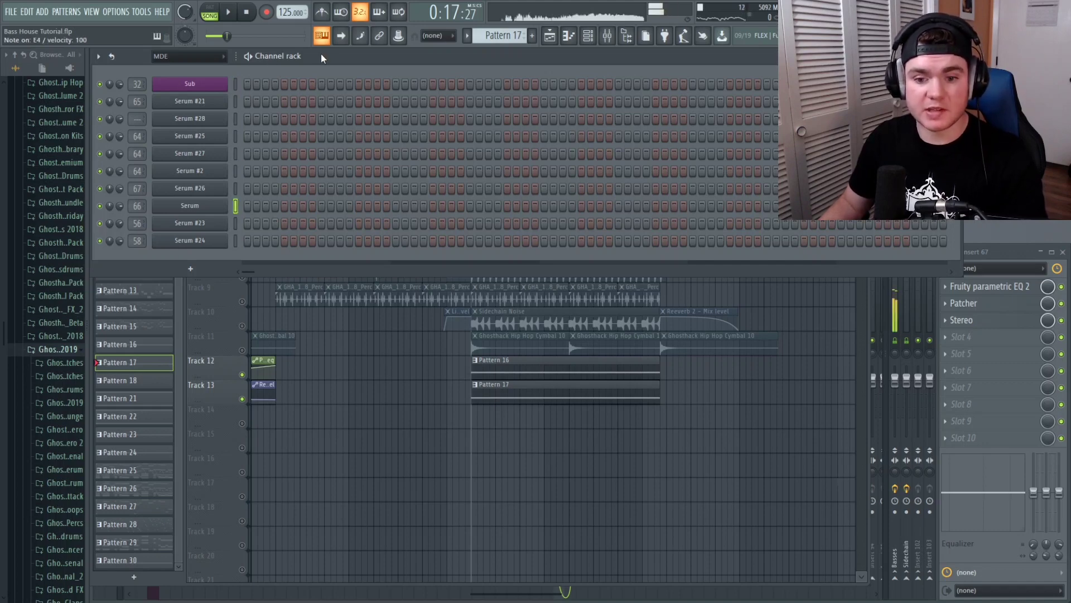
right_click(231, 205)
left_click(229, 205)
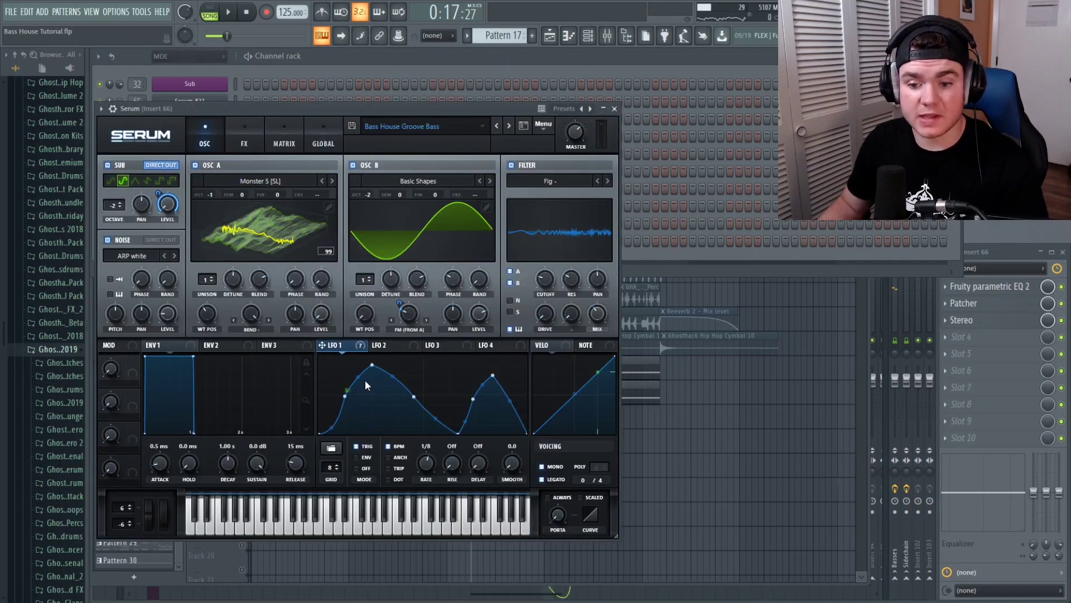
key("c")
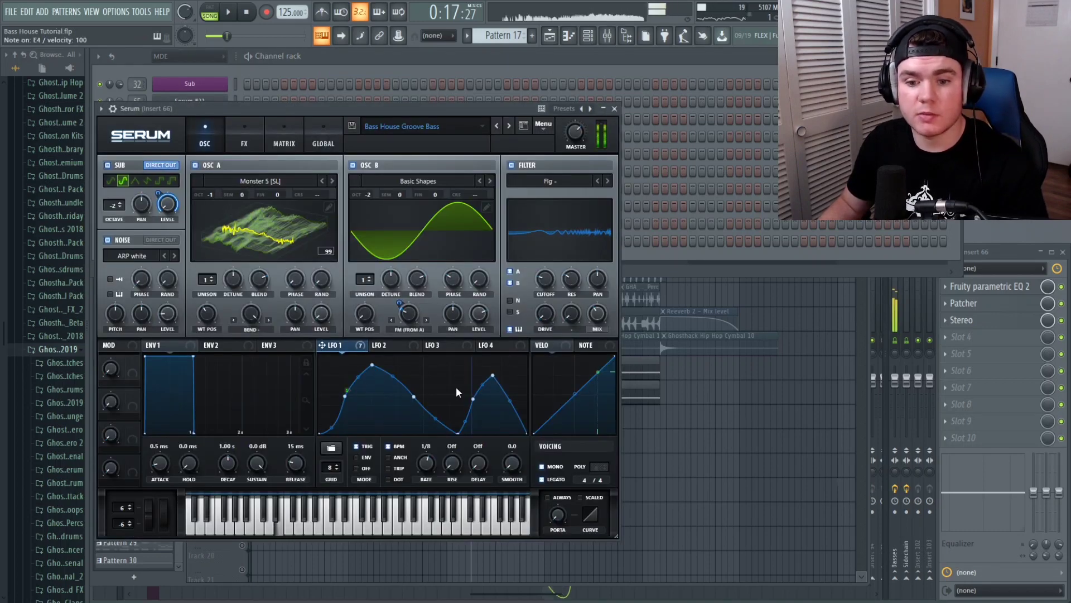
left_click(614, 109)
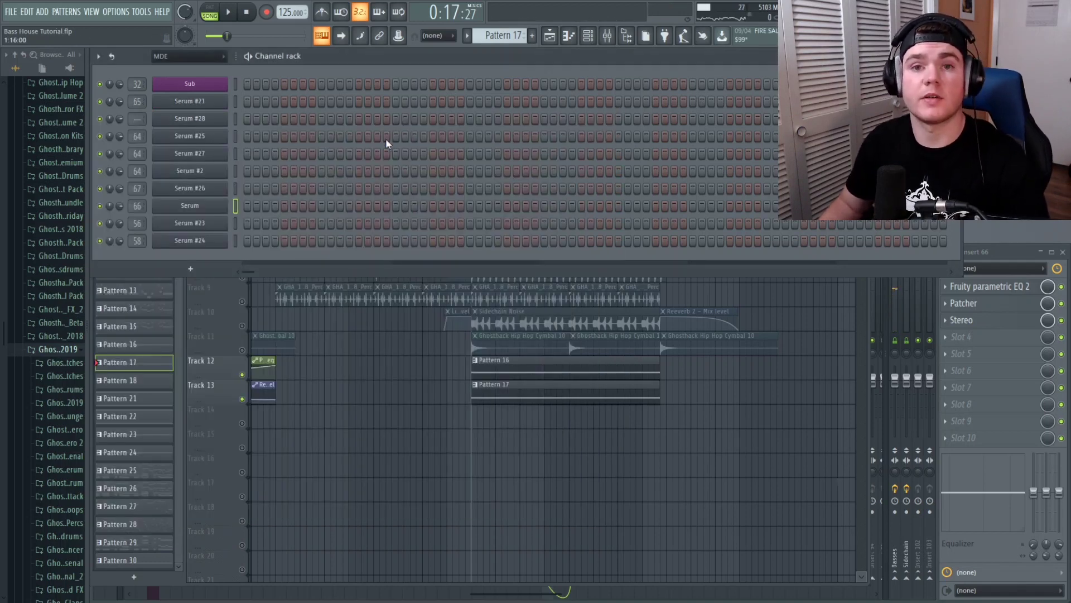
- Audition the Serum #23 channel, and replay test notes on the Serum #21 bass
left_click(236, 223)
key("m")
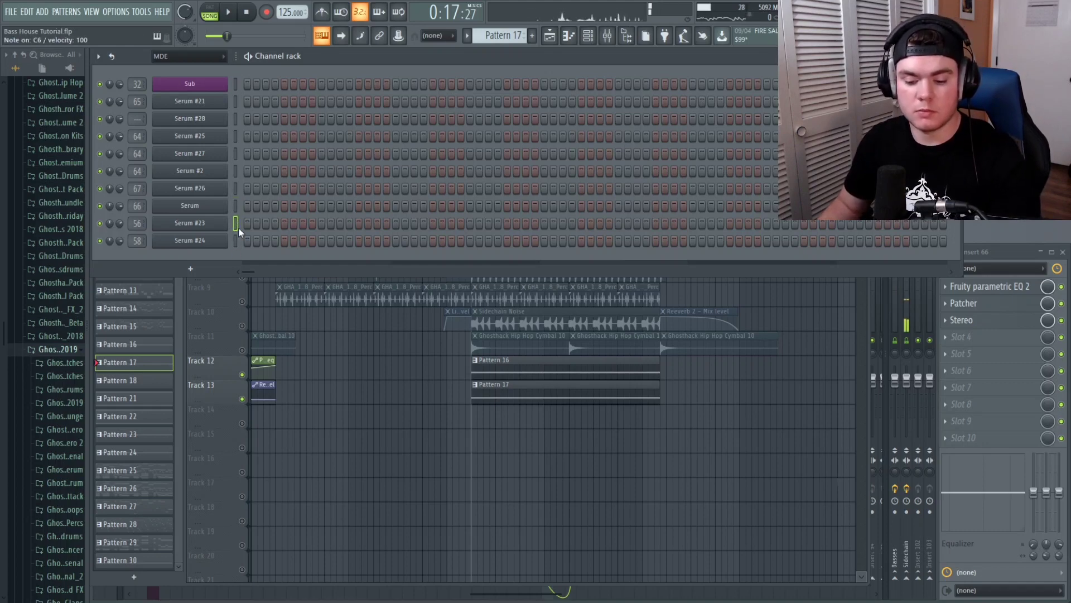
left_click(236, 102)
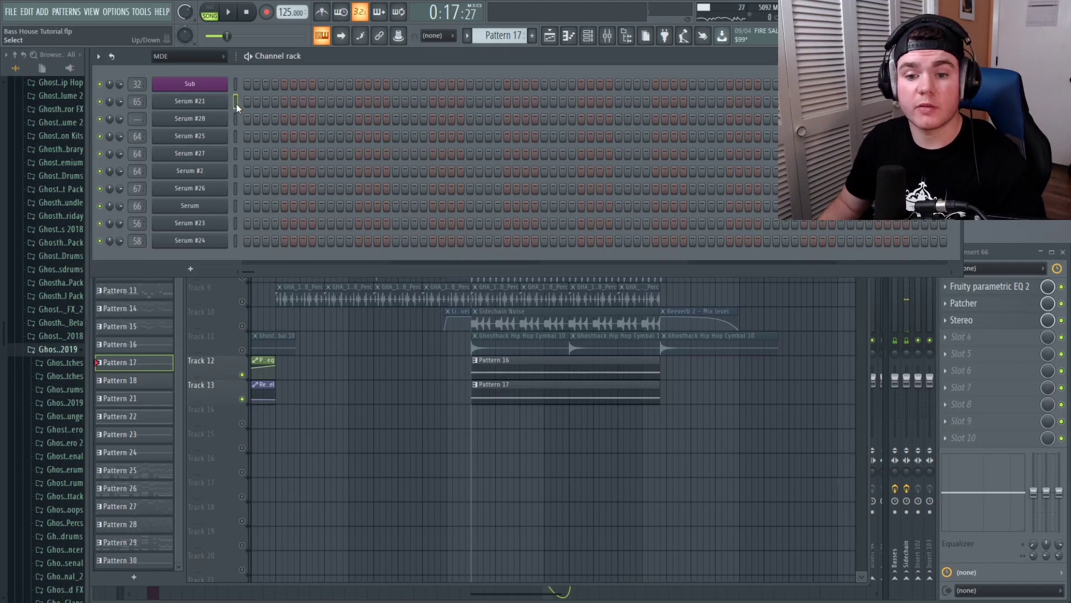
key("e")
key("e")
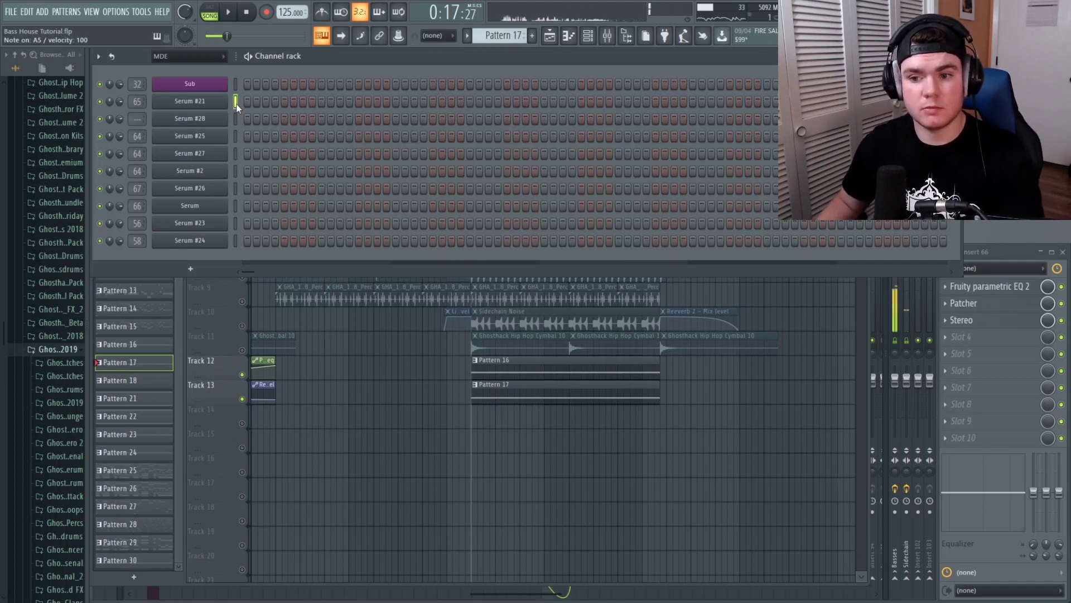
- Play test notes on the Serum #21 bass and audition the Serum #24 channel
key("c")
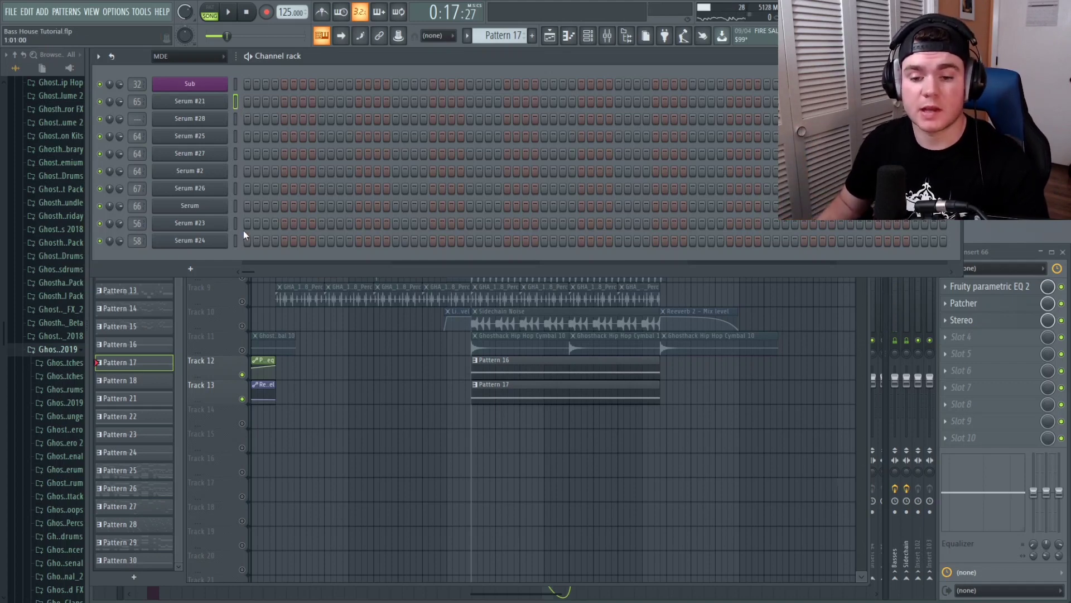
key("c")
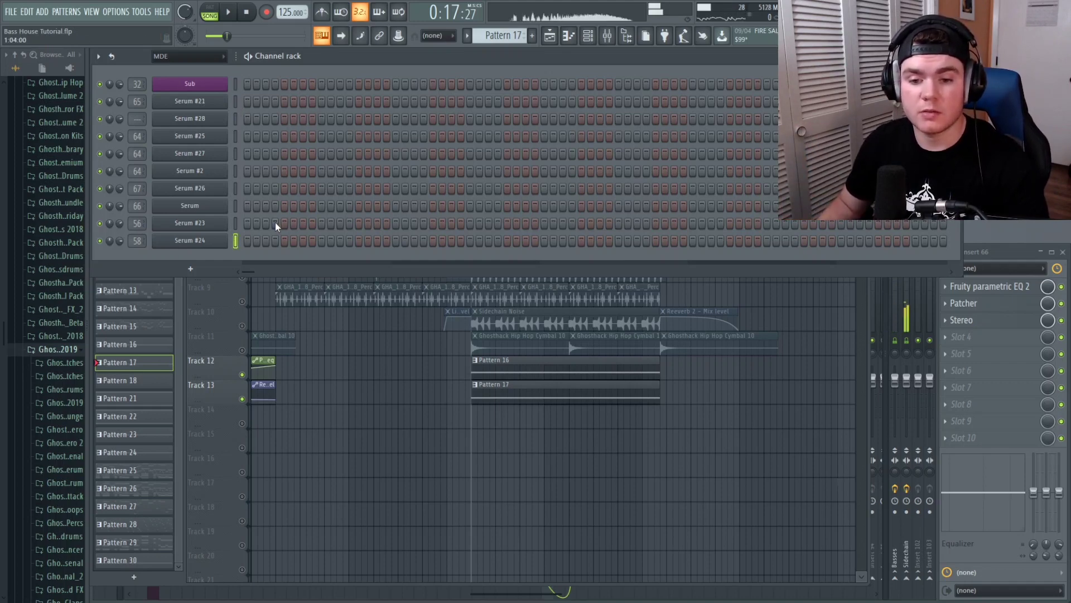
right_click(226, 243)
left_click(240, 241)
left_click(252, 306)
left_click_drag(253, 308, 254, 320)
left_click(253, 305)
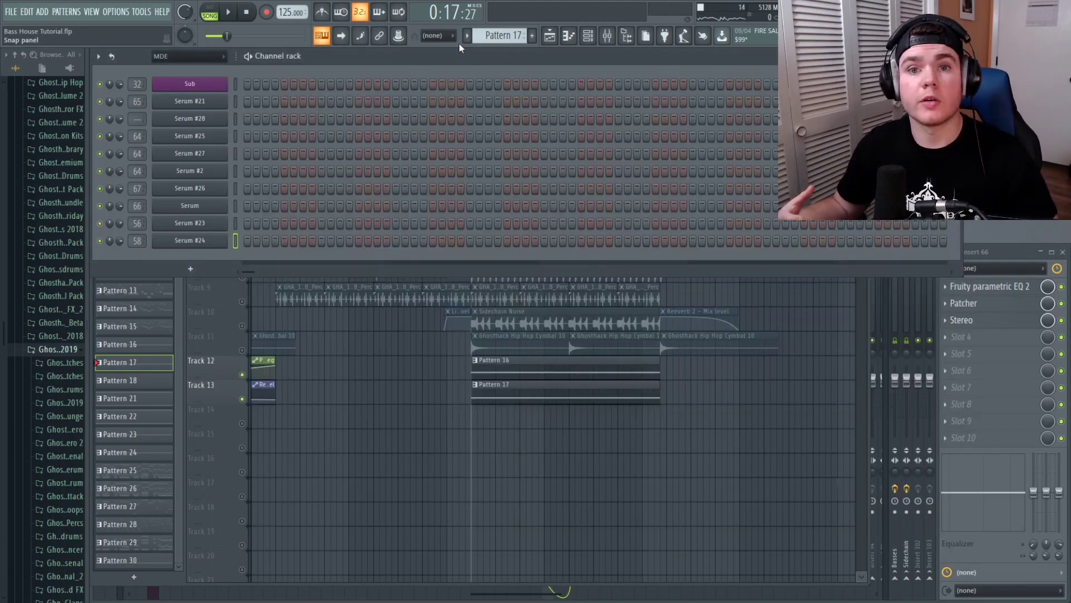
- Audition the Serum #27 and Serum #24 channels with E4 and look over the arrangement
left_click(233, 153)
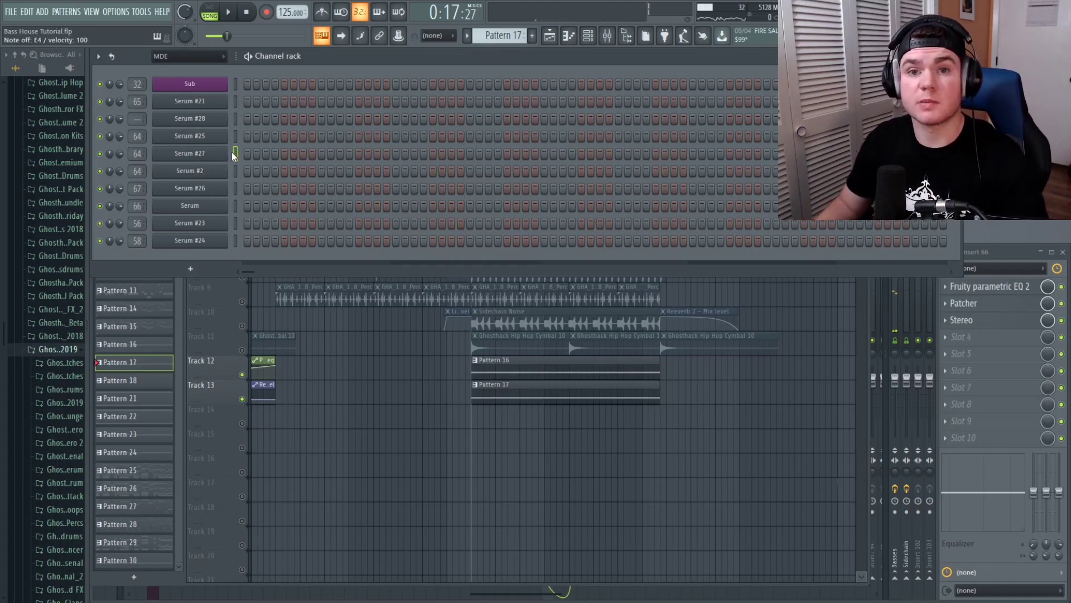
key("c")
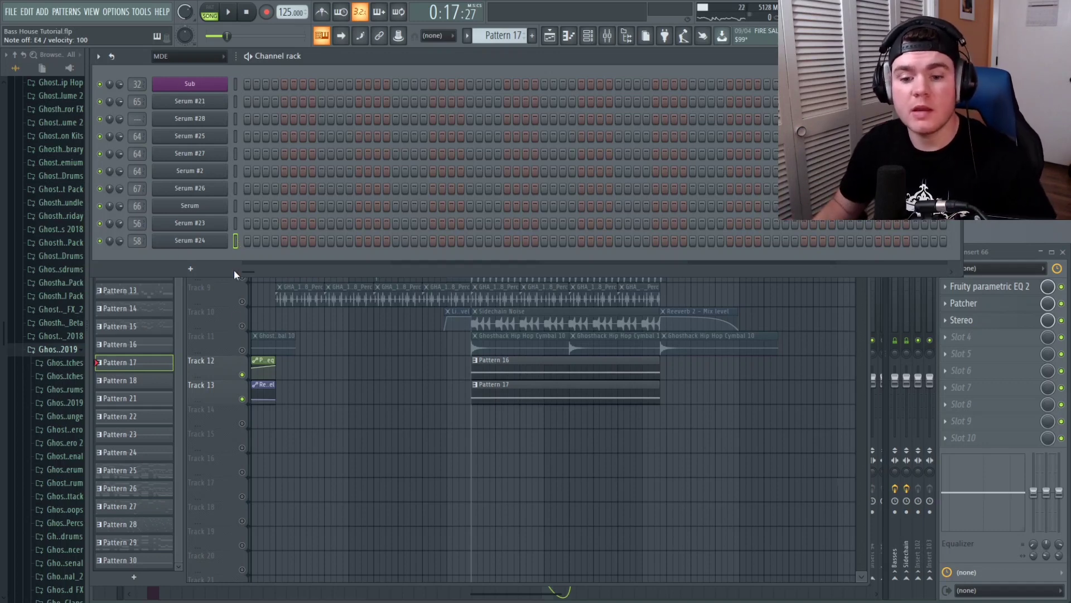
left_click(228, 327)
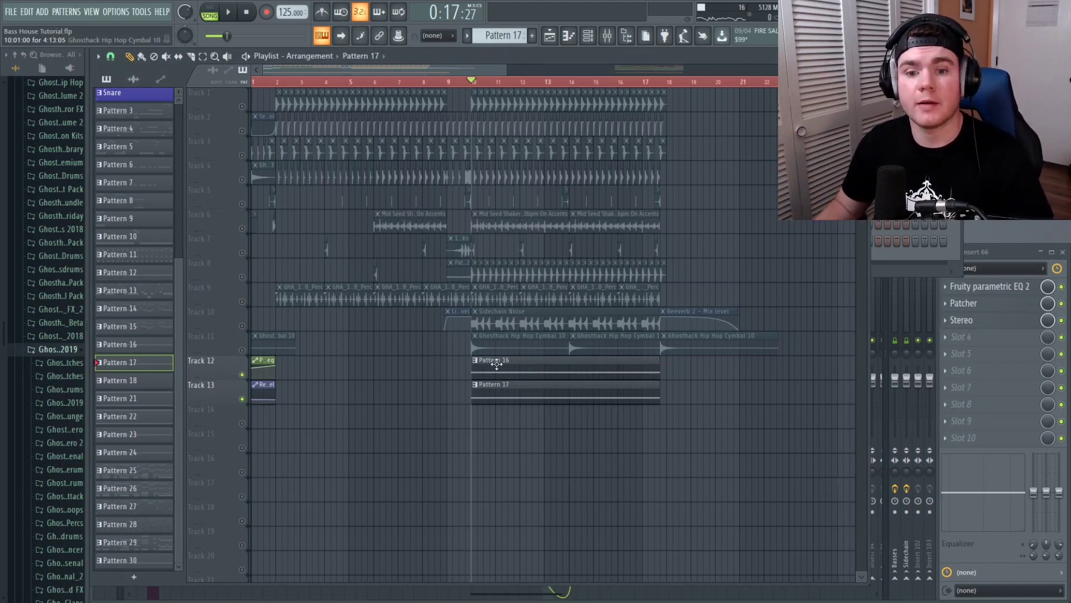
key("F6")
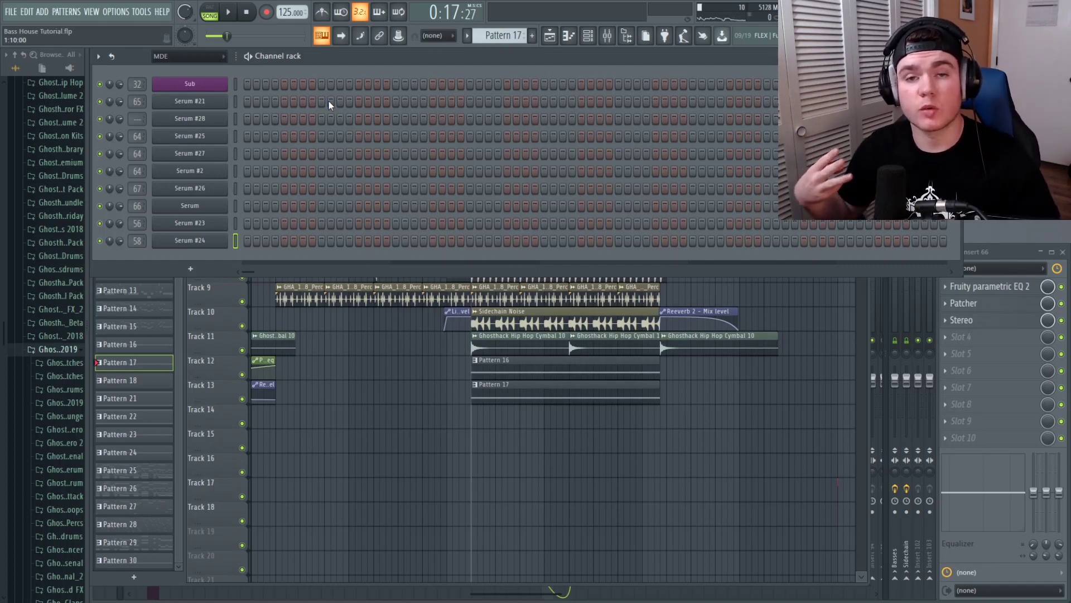
- Select Pattern 19 and place it as a four-bar clip on Track 14 starting at bar 2
left_click(235, 207)
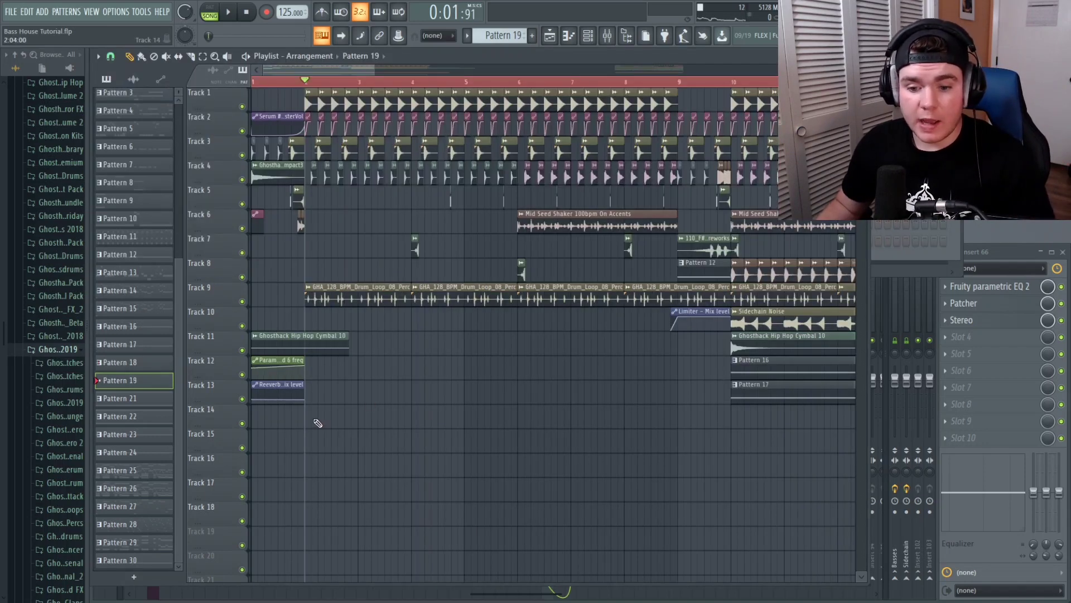
left_click(307, 423)
left_click_drag(359, 412, 500, 442)
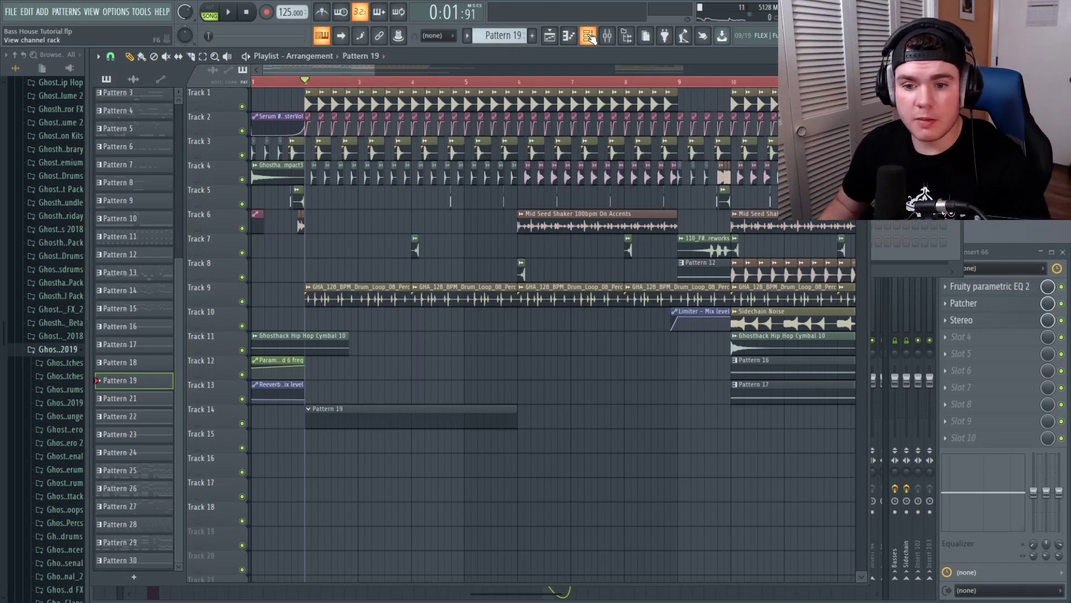
- Select the Serum #21 channel in the channel rack and try out E4 and A4 notes for the bassline
left_click(590, 35)
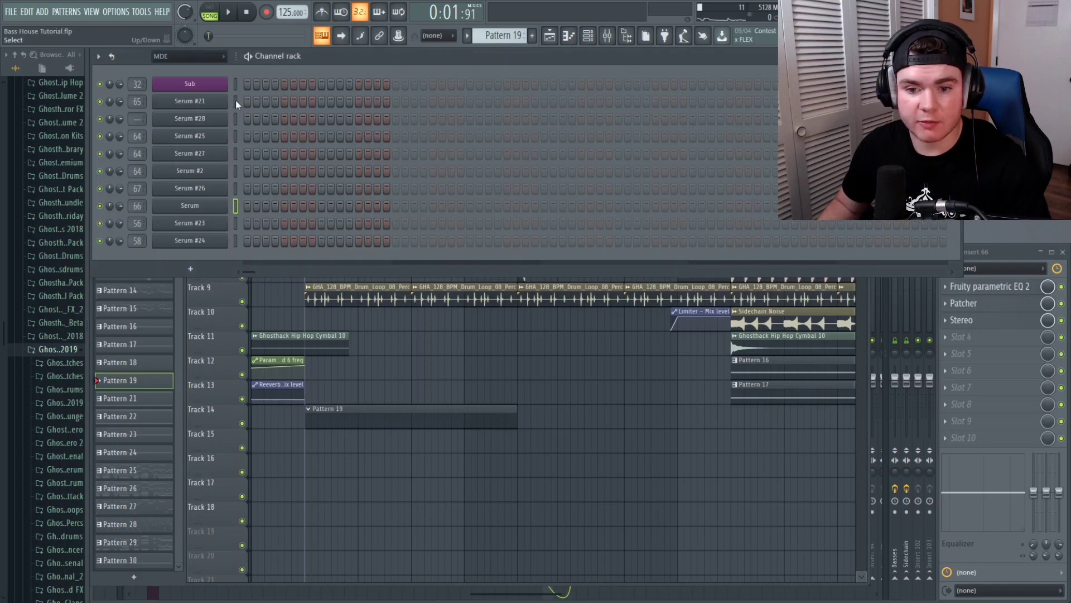
key("c")
key("c")
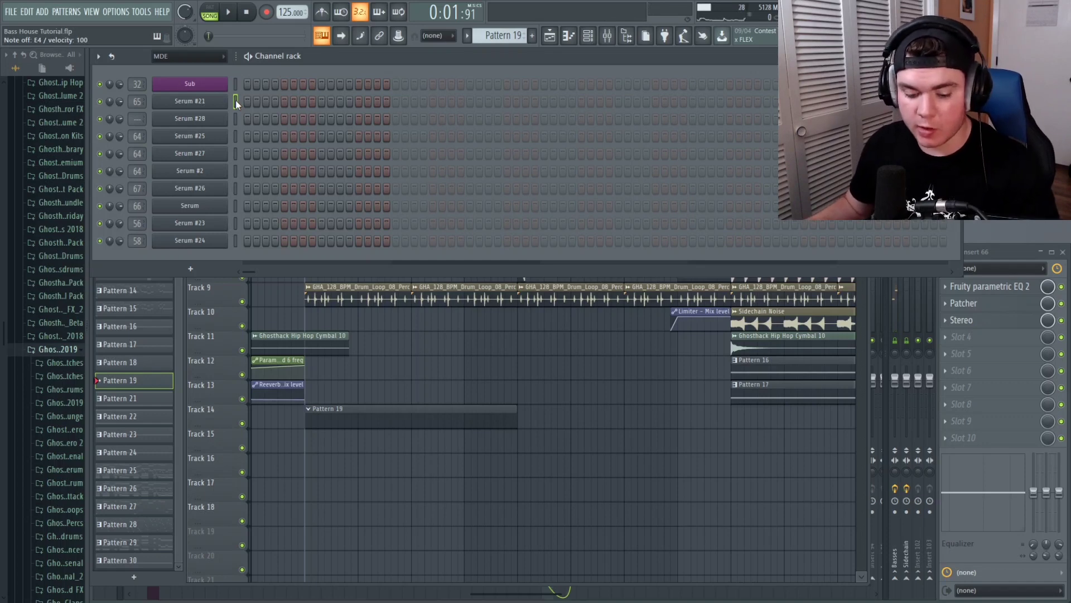
key("c")
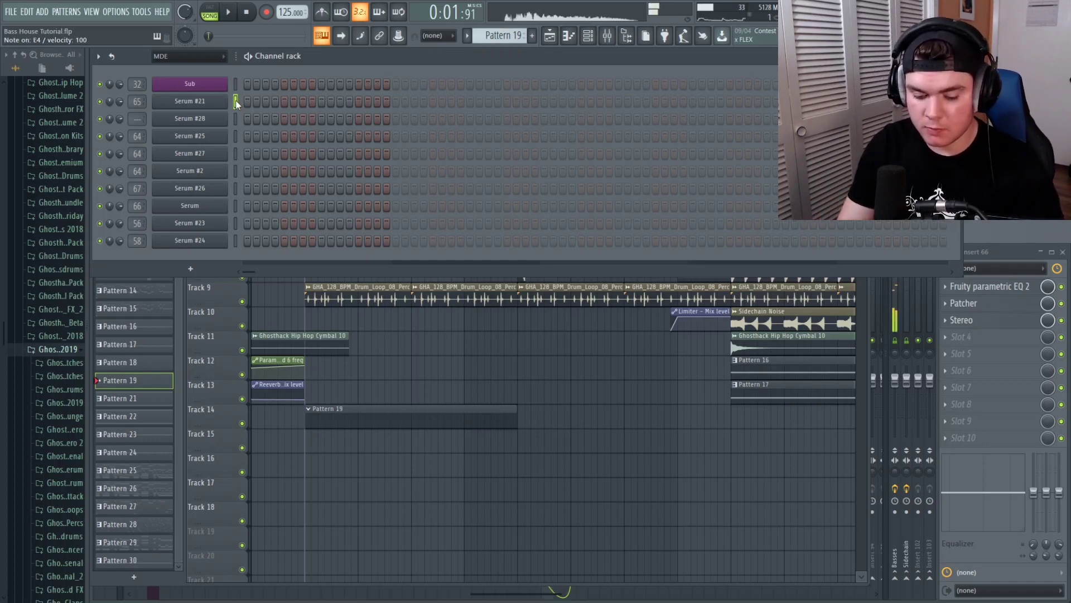
key("n")
key("c")
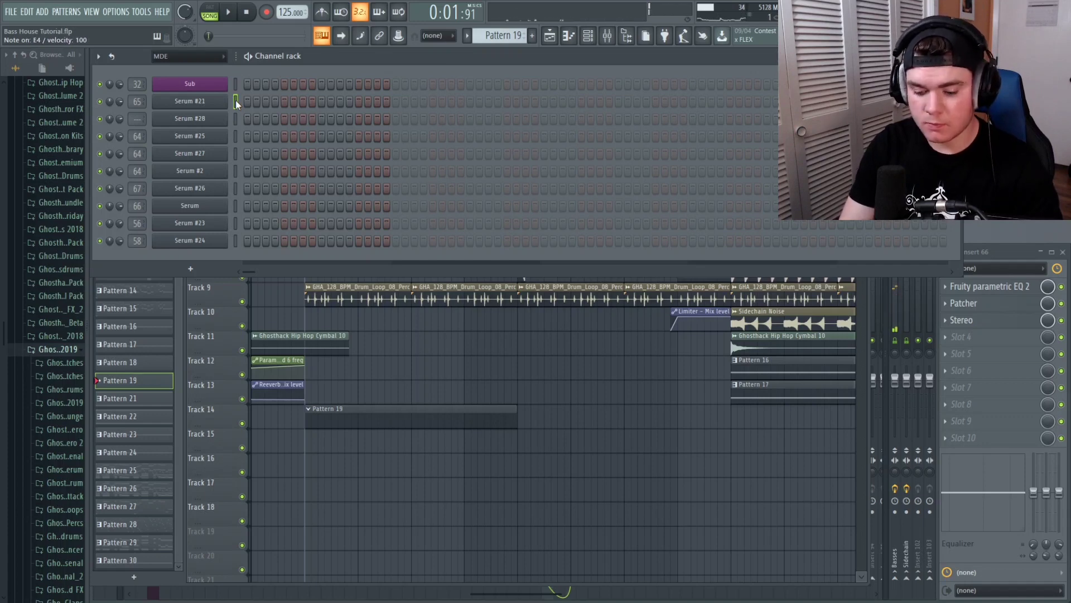
key("n")
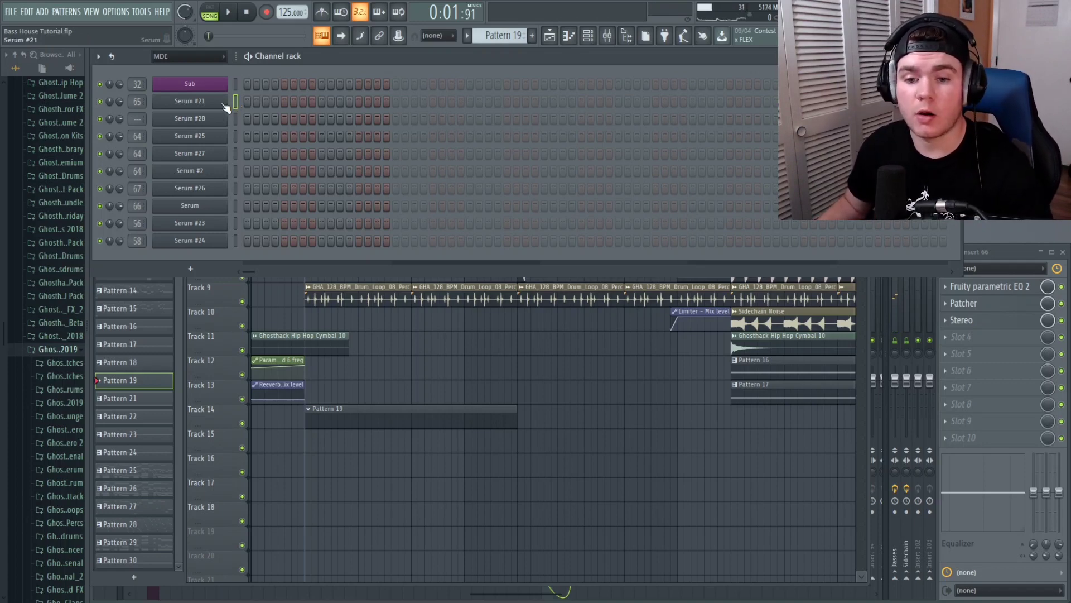
- In Serum #21's piano roll, enter four short E4 notes in bar 1, two C5 and two A4 notes in bar 2, and play them
right_click(235, 101)
left_click(246, 102)
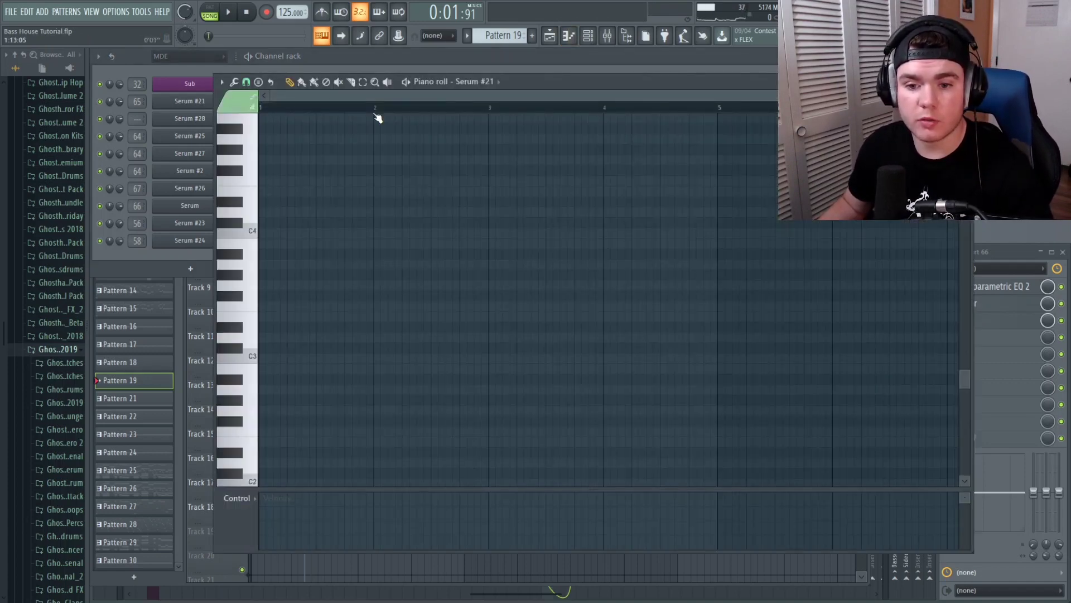
left_click(280, 190)
scroll(419, 205, "up", 2)
scroll(419, 205, "up", 3)
left_click_drag(613, 95, 883, 96)
left_click_drag(772, 319, 278, 329)
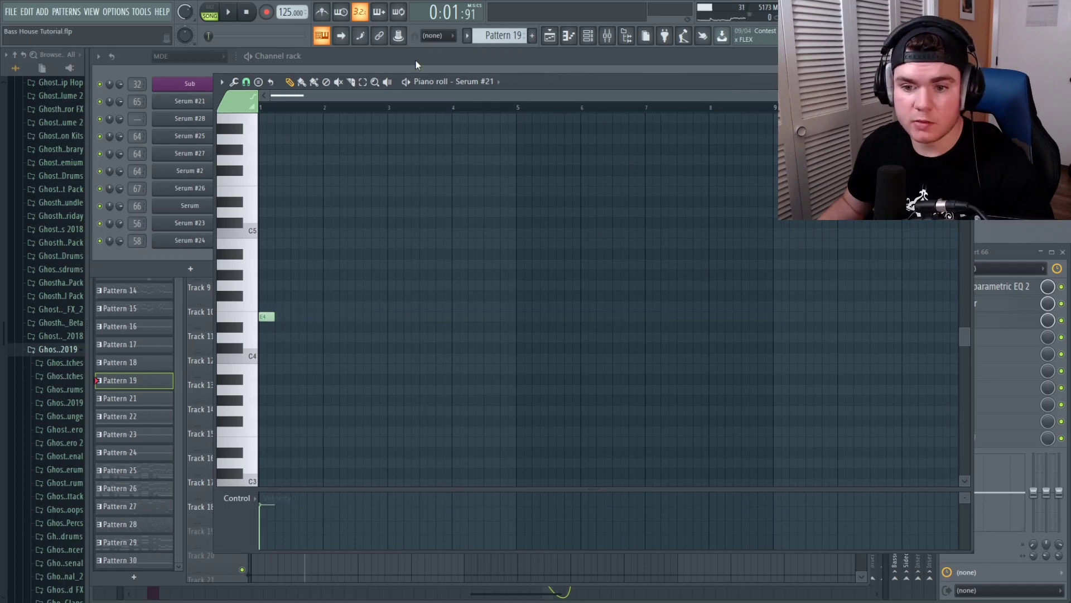
key("space")
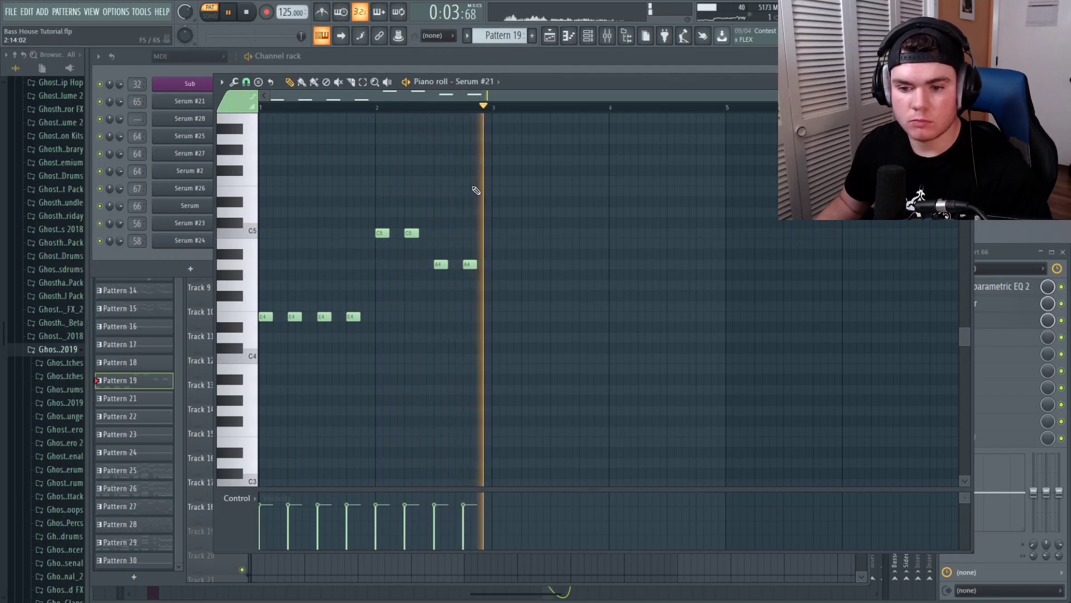
key("space")
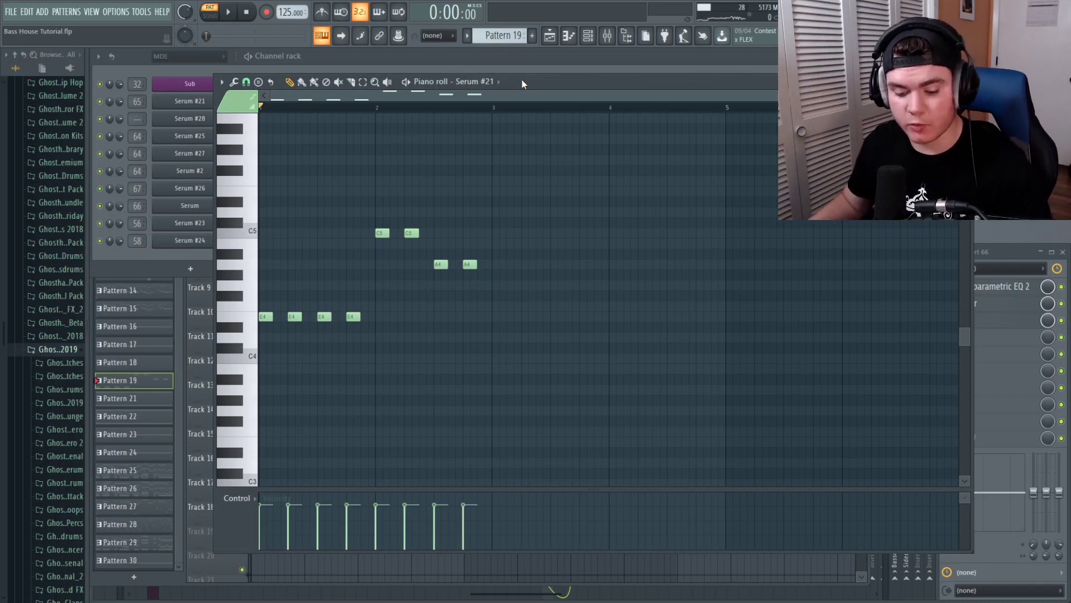
- Play the E4, C5 and A4 notes live on Serum #21 to work out the bassline's rhythm
key("c")
key("c")
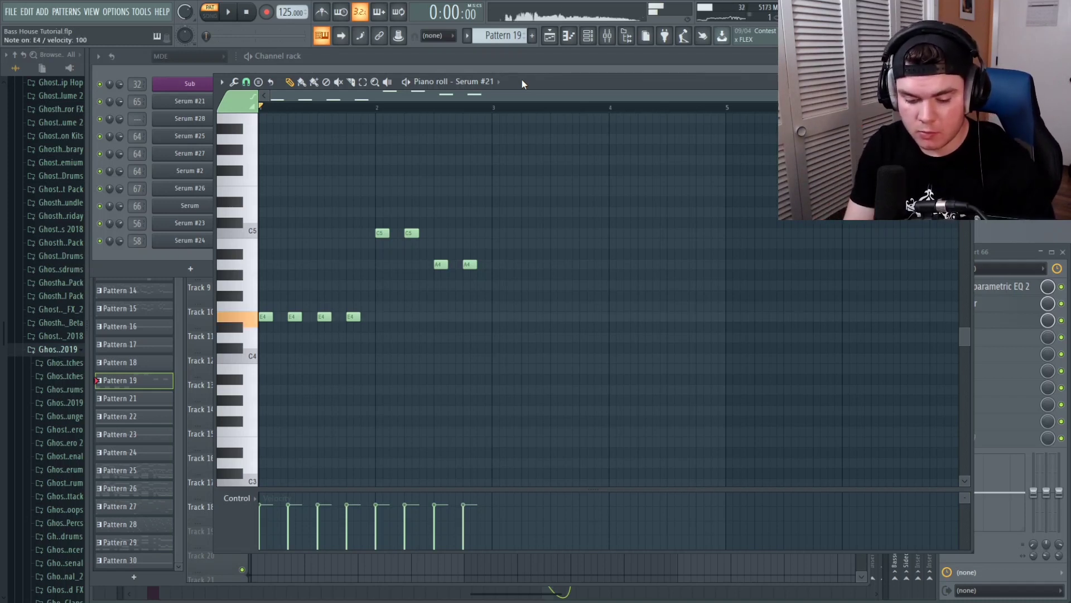
key("q")
key("q")
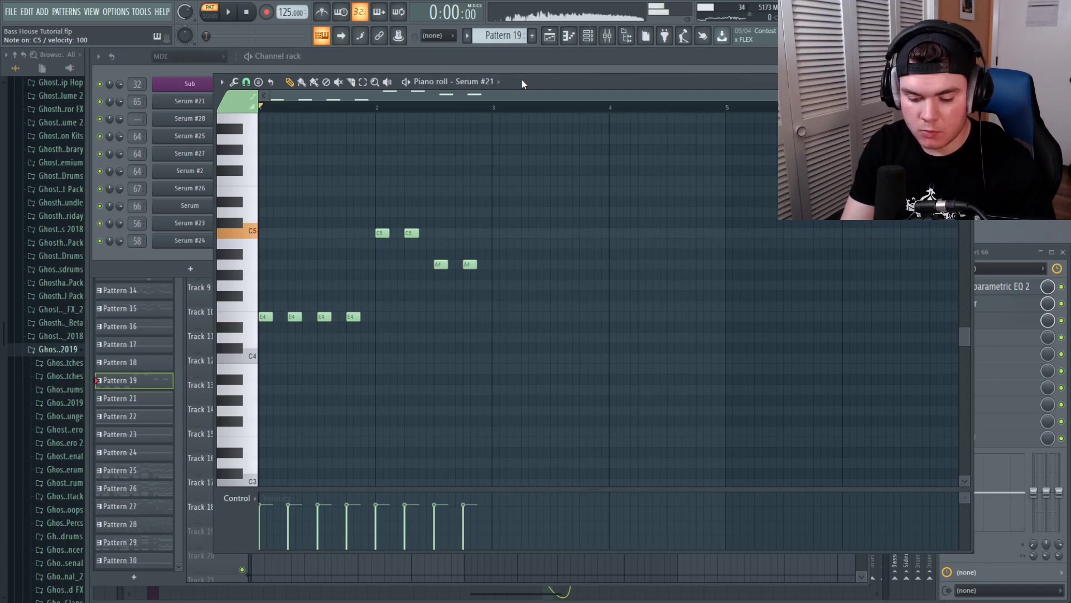
key("n")
key("n")
key("c")
key("c")
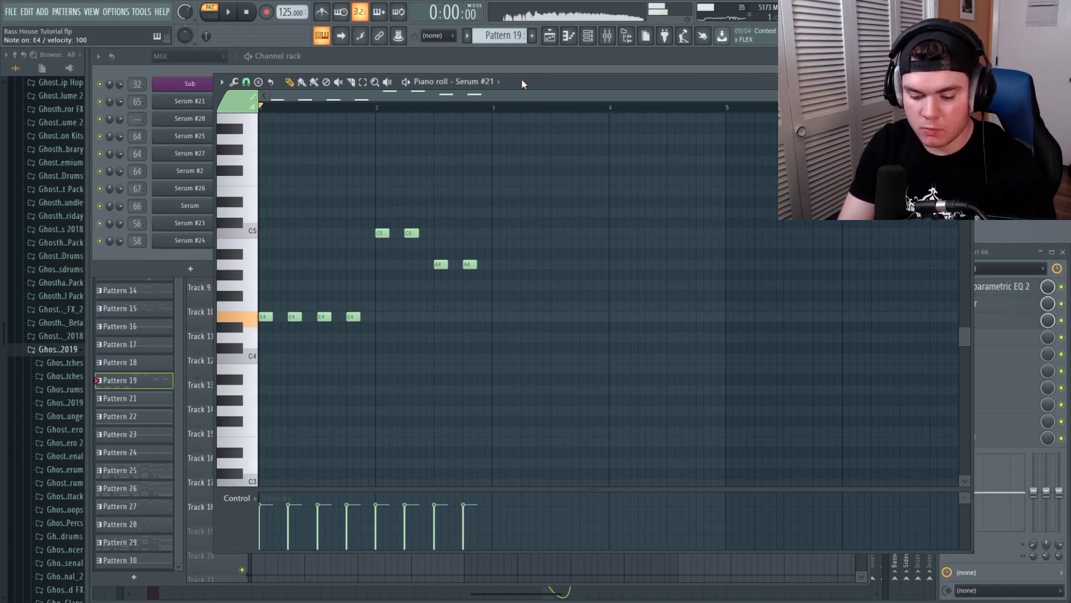
key("q")
key("q")
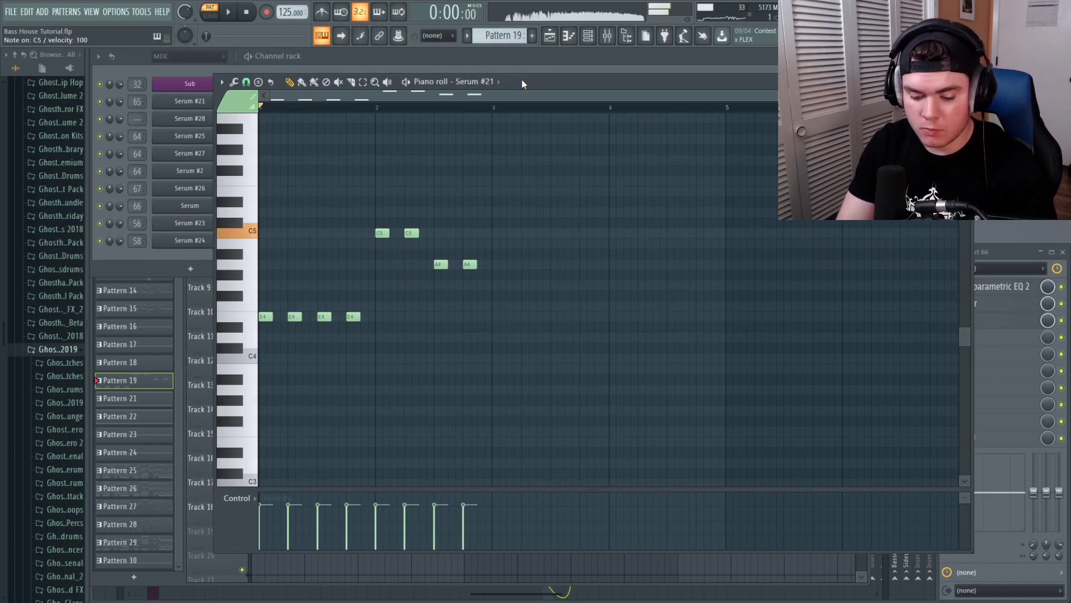
key("n")
- Shift the third and fourth E4 notes earlier in bar 1 and add a fifth E4 just before bar 2
left_click_drag(324, 316, 338, 317)
key("space")
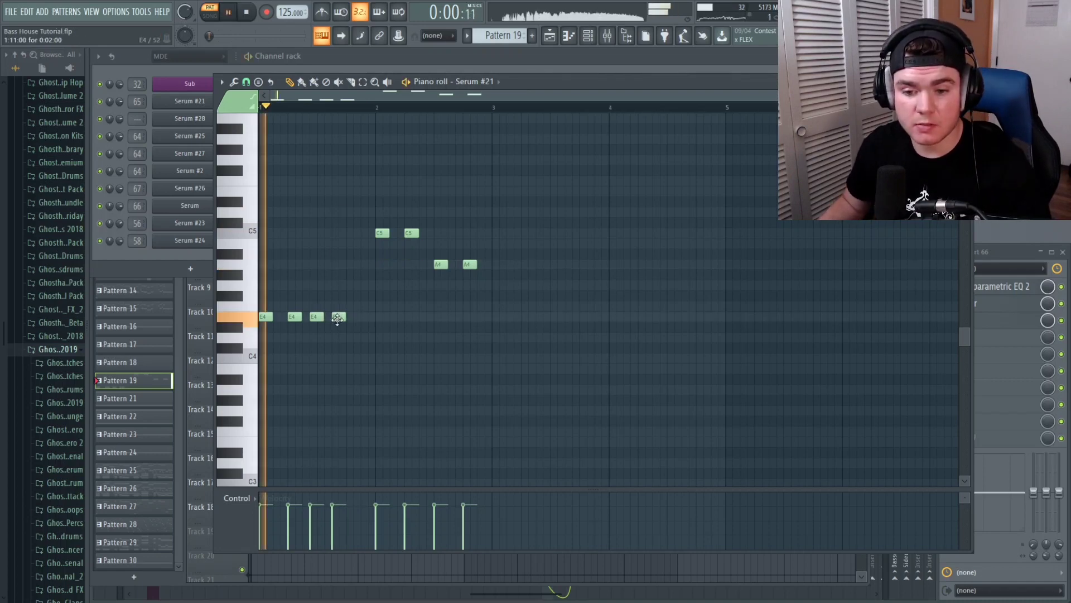
key("space")
left_click(368, 316)
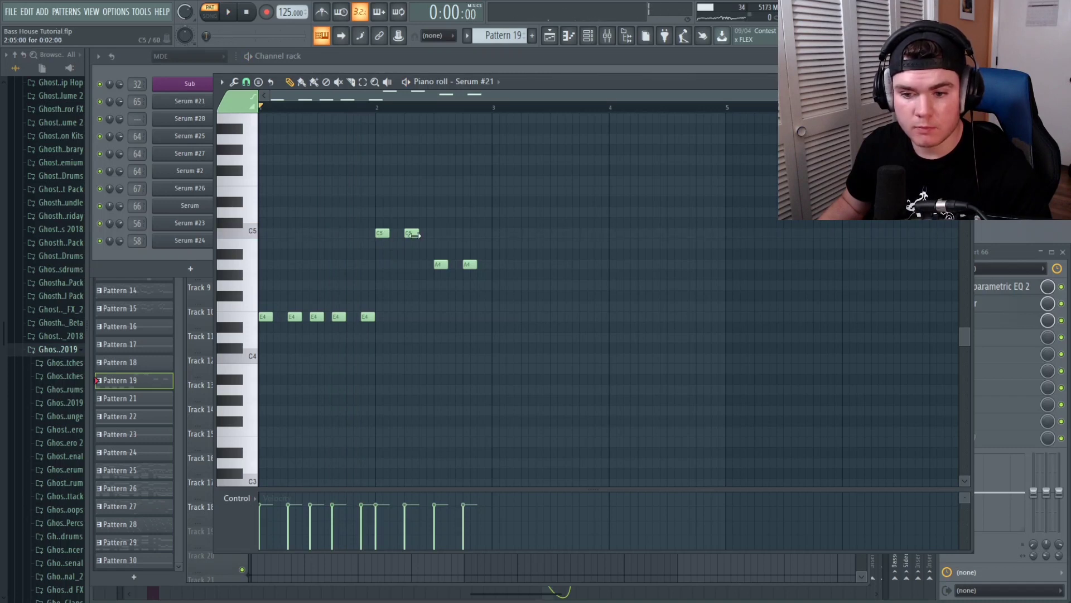
- Rework the rhythm of the A4 notes in bar 2, adding a third A4 at the bar's end, and play the result
left_click(410, 233)
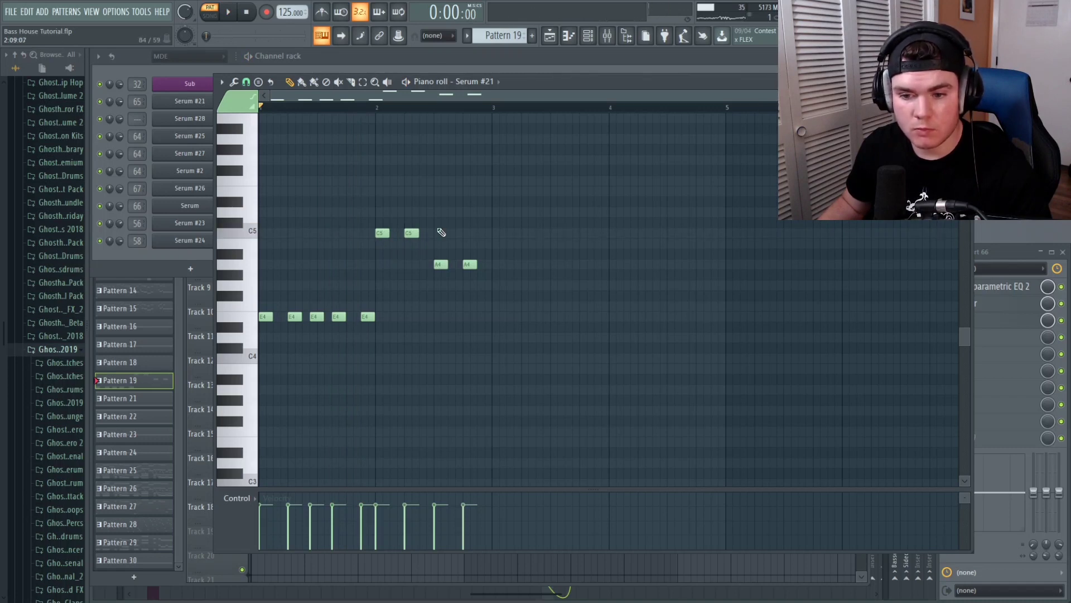
left_click(377, 106)
key("space")
key("space")
left_click_drag(441, 264, 456, 263)
left_click(475, 264)
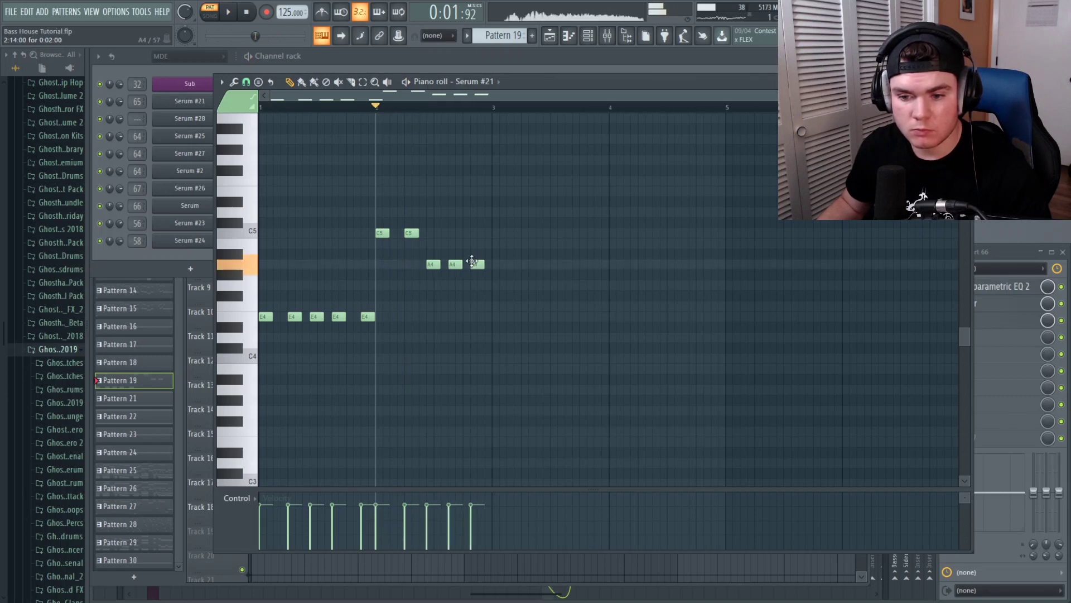
key("space")
left_click_drag(475, 263, 480, 262)
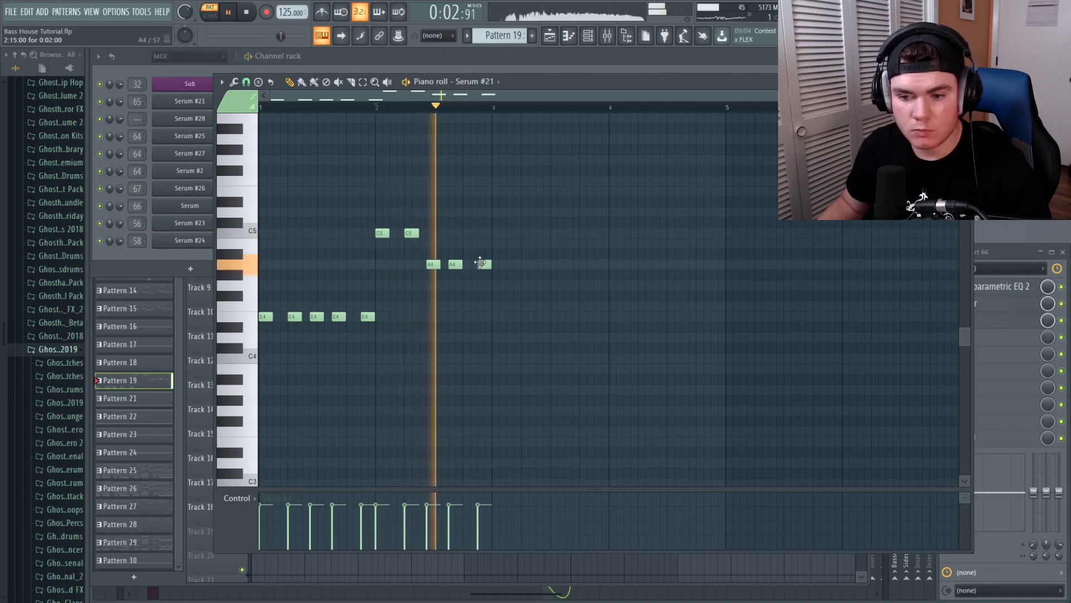
key("space")
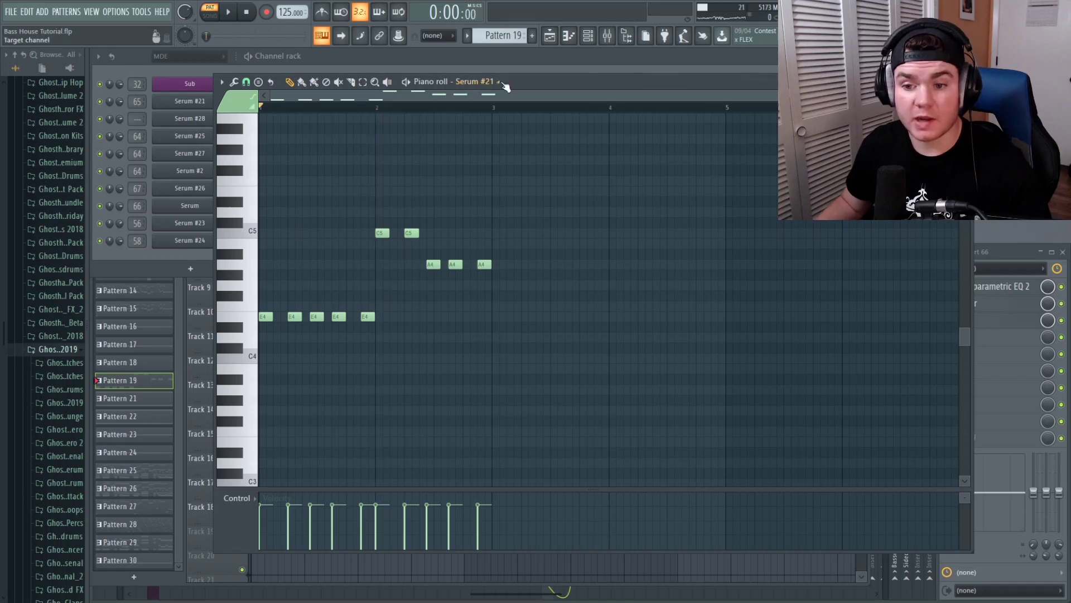
- Duplicate the two-bar bassline into bars 3 and 4 and play the copy from bar 3
key("space")
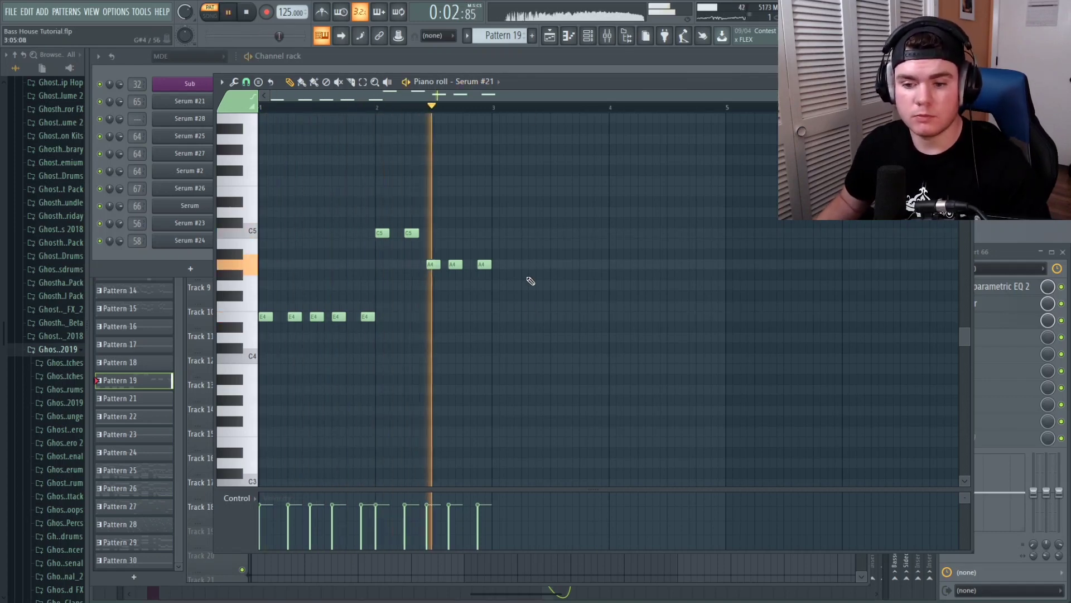
key("space")
key("ctrl+a")
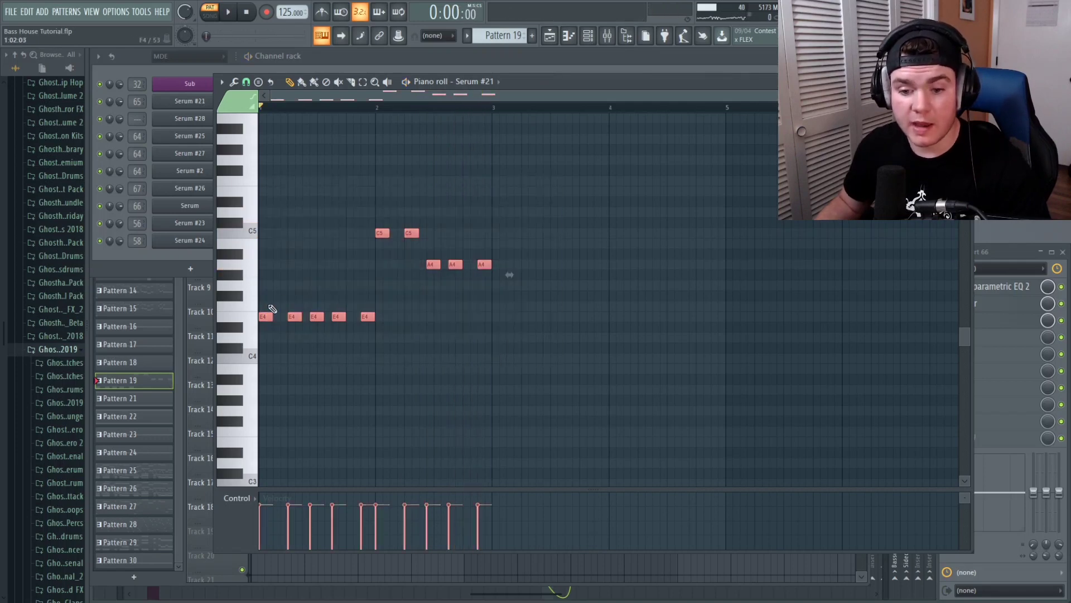
left_click_drag(260, 319, 490, 316)
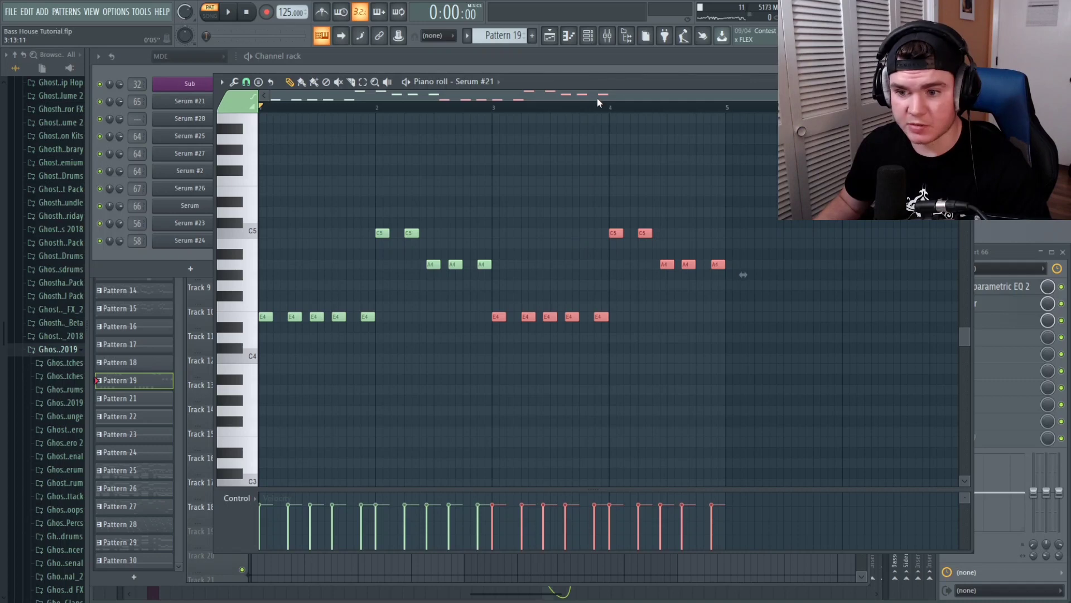
left_click(495, 108)
key("space")
left_click(733, 398)
right_click(735, 402)
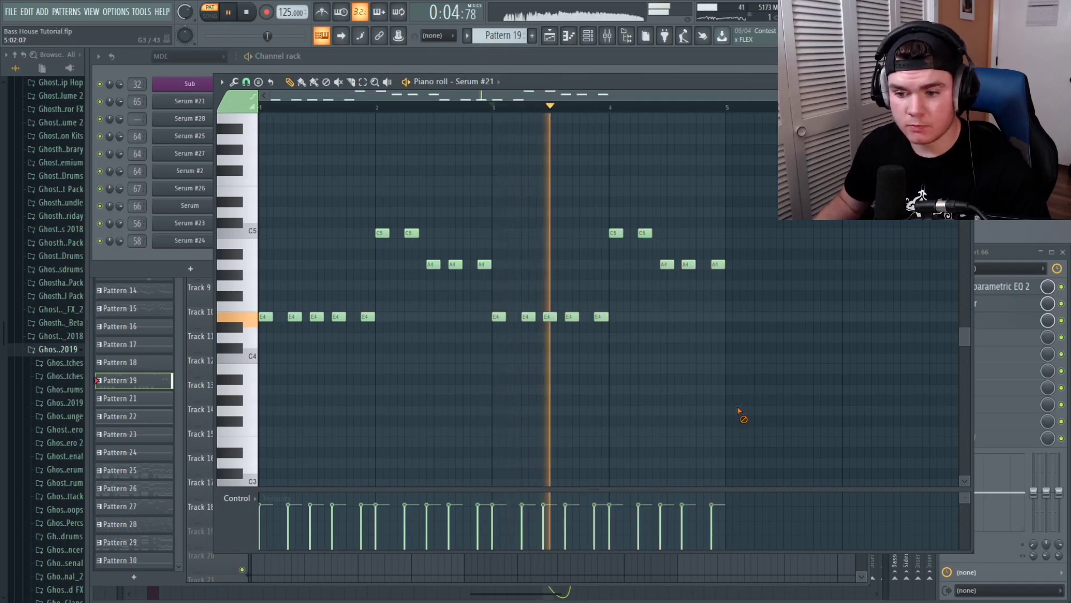
key("space")
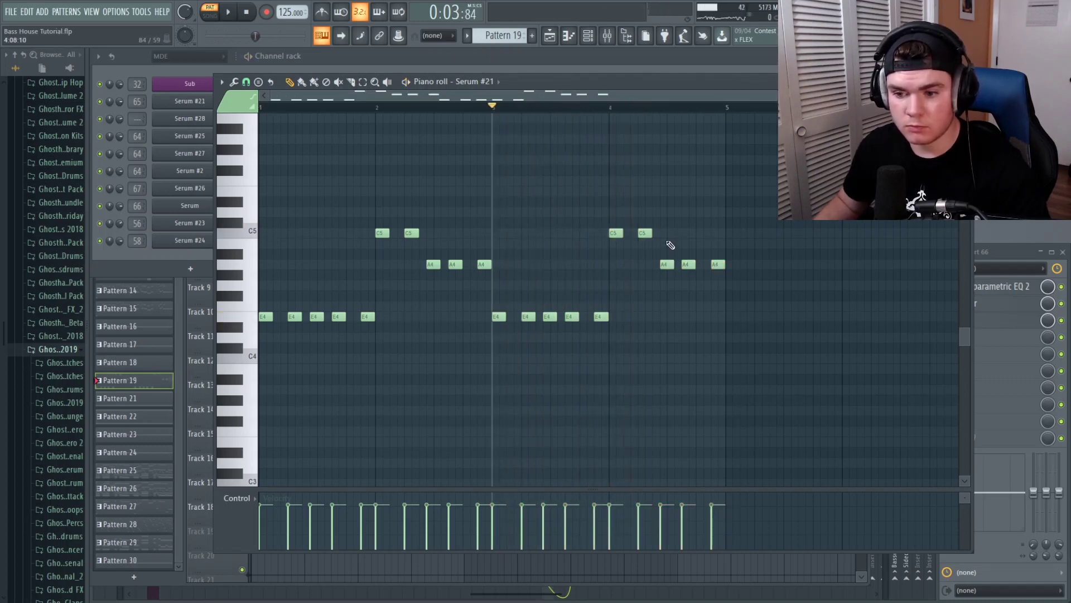
- Add a short D5 note right after the second C5 in bar 4 and play from bar 4
left_click(659, 211)
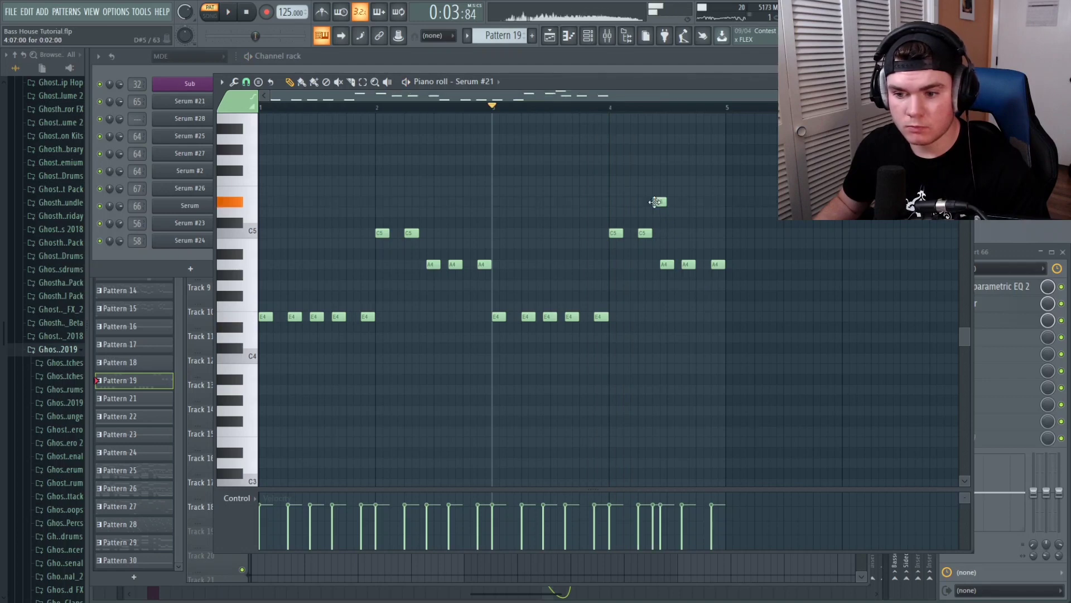
left_click(612, 110)
key("space")
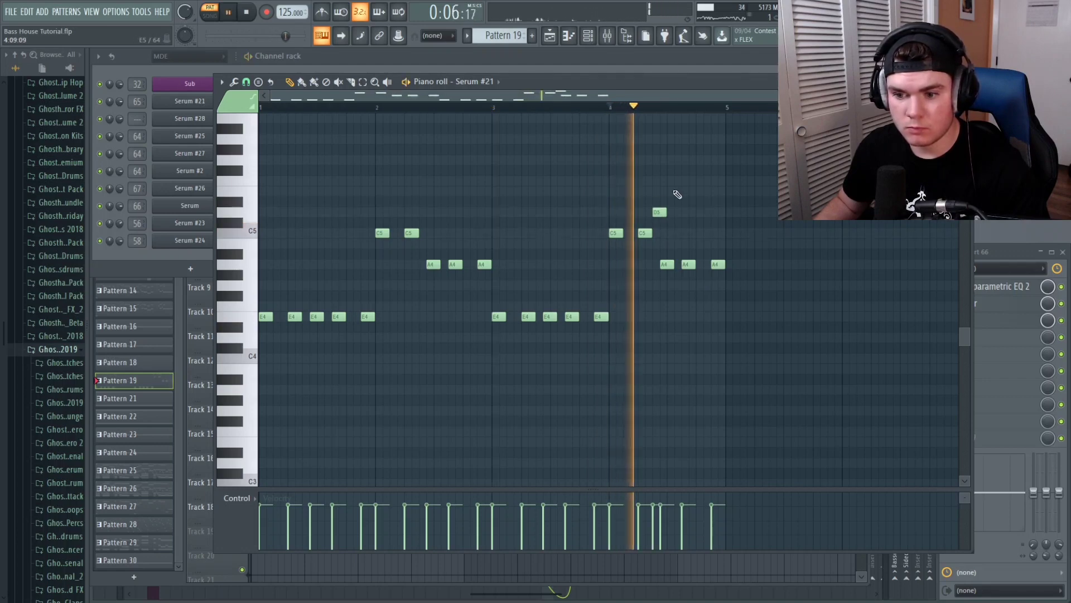
- Move the last A4 note in bar 4 slightly earlier and play the ending of the bassline from bar 4
key("space")
key("space")
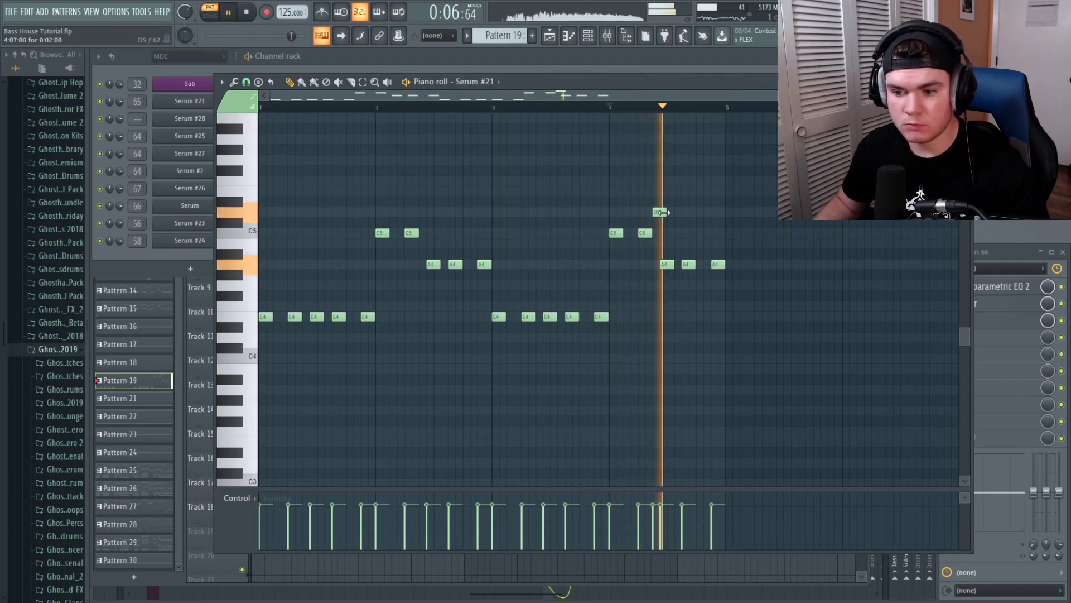
key("space")
left_click_drag(717, 265, 710, 267)
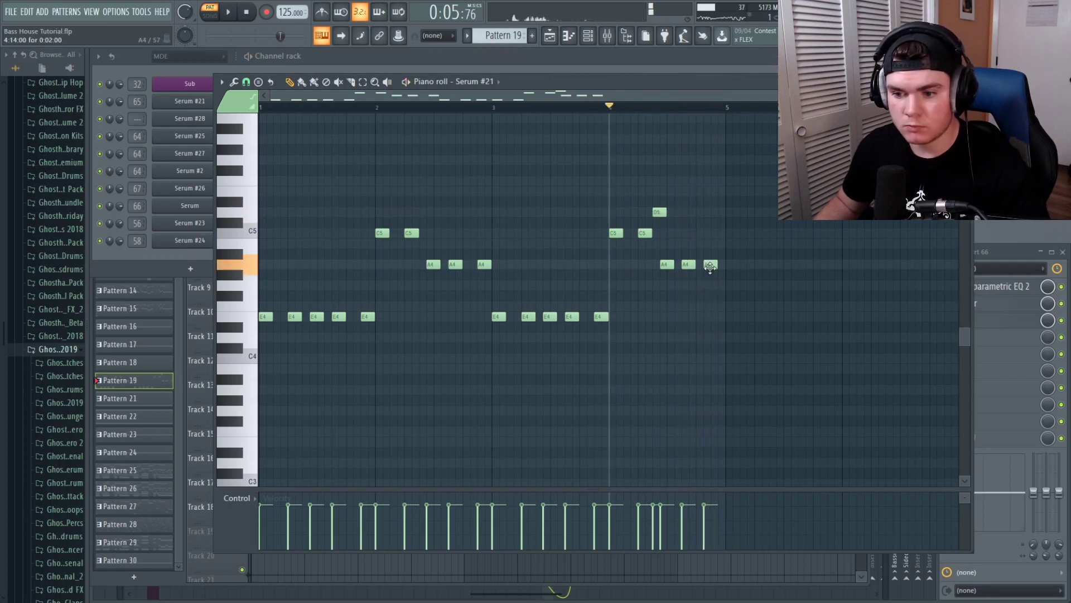
key("space")
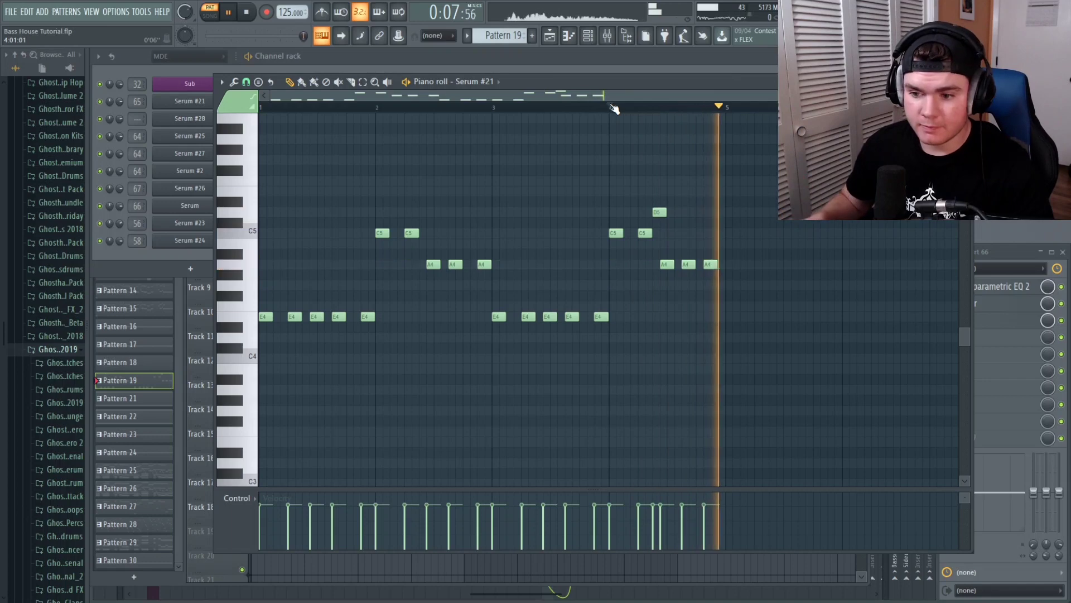
key("space")
- Place a second Pattern 19 clip at bar 6 on Track 14, trim its end to bar 9, and play the arrangement
left_click(568, 36)
left_click(530, 422)
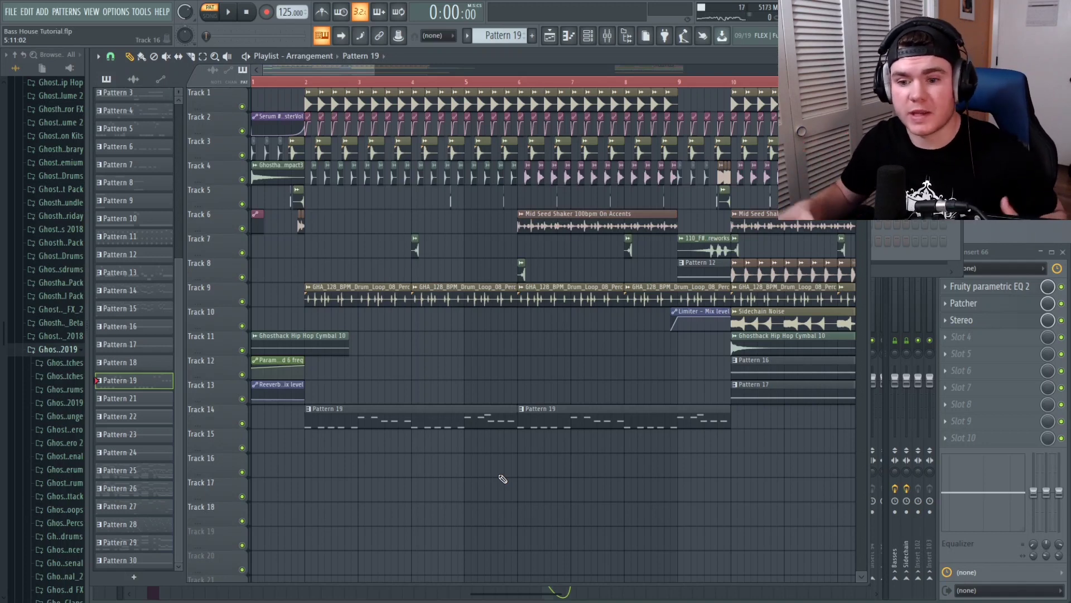
left_click(258, 85)
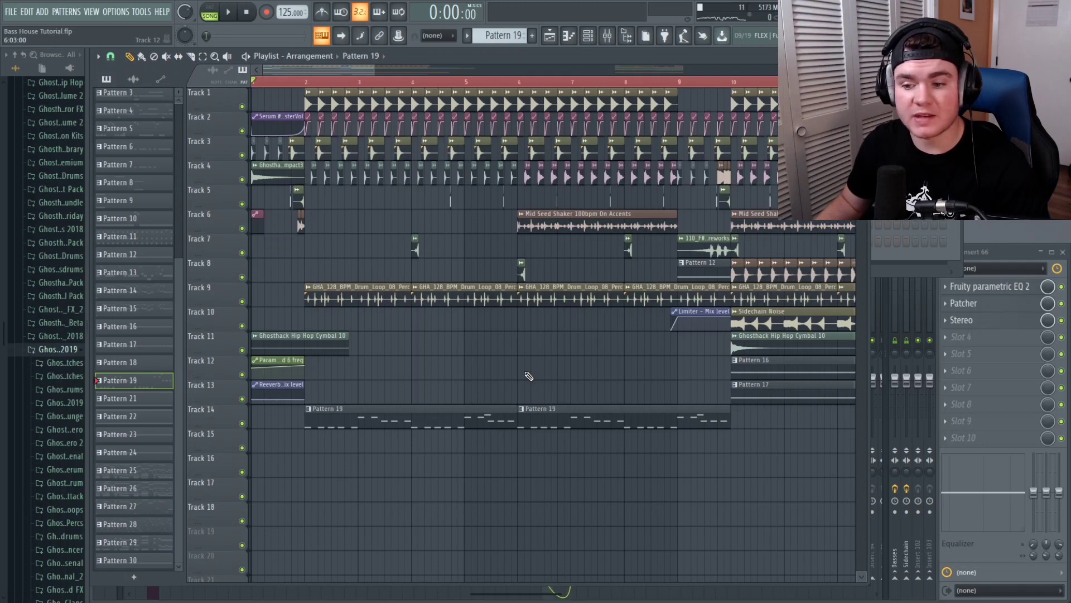
left_click_drag(732, 417, 678, 420)
key("space")
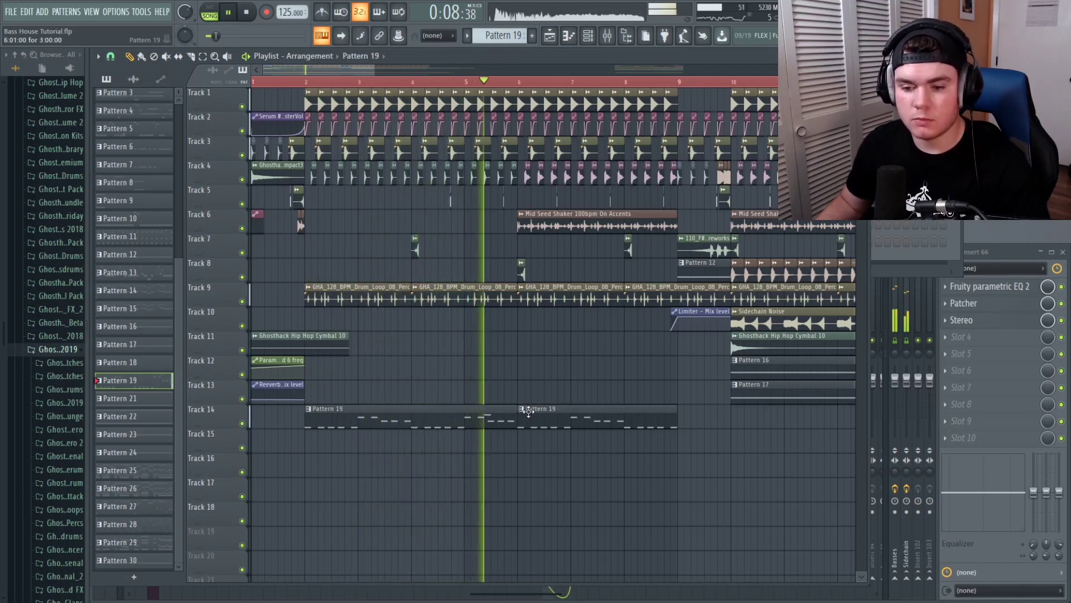
key("space")
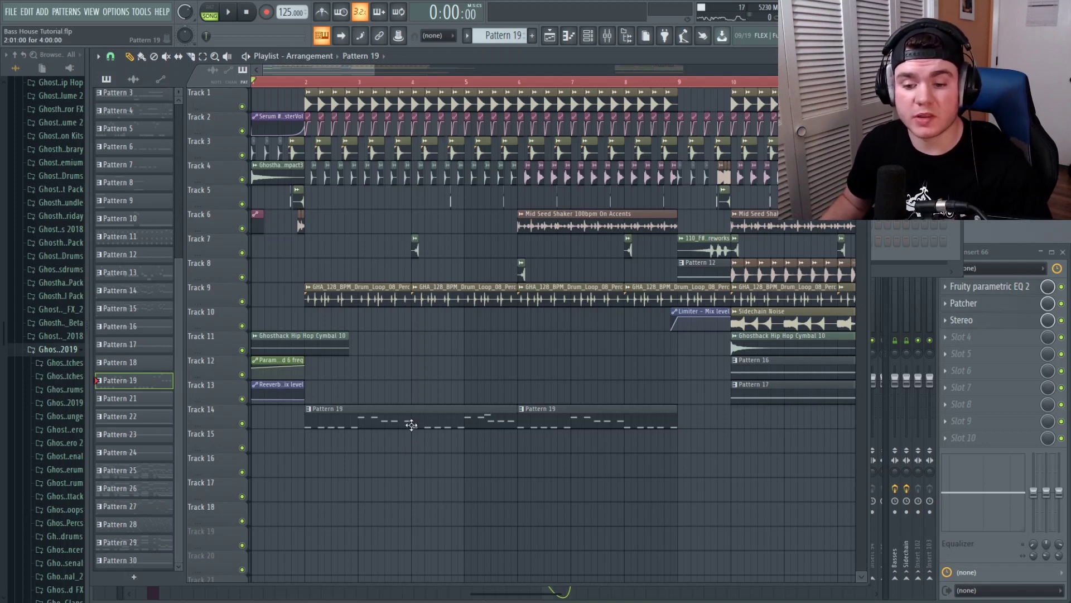
- Audition octave jumps for the Pattern 19 bassline on Serum #21, alternating E4 with E5, C5 with C6, and A4 with A5
double_click(411, 425)
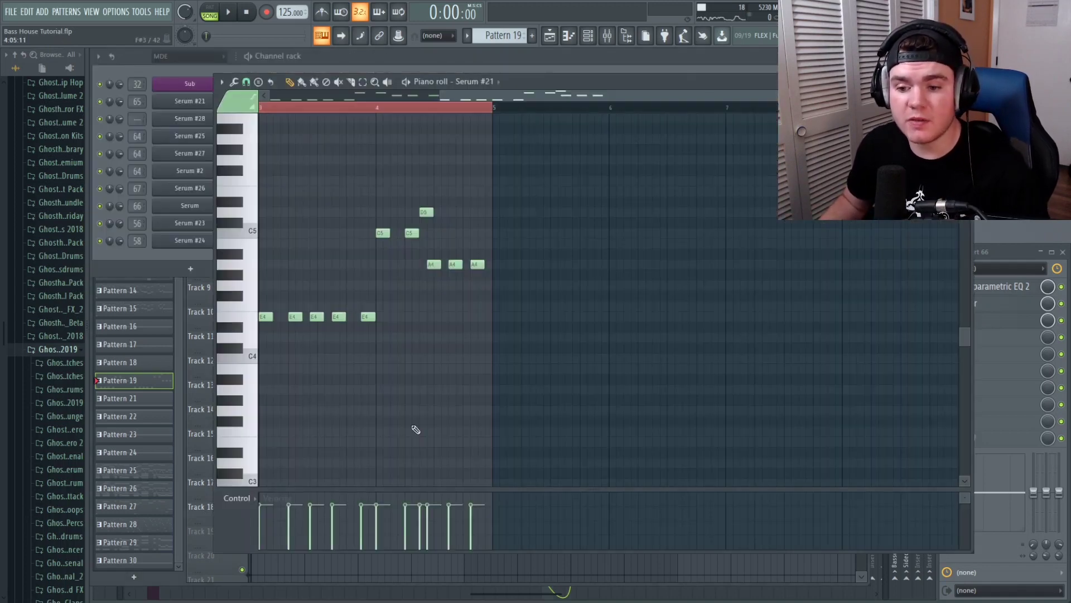
left_click_drag(440, 96, 160, 118)
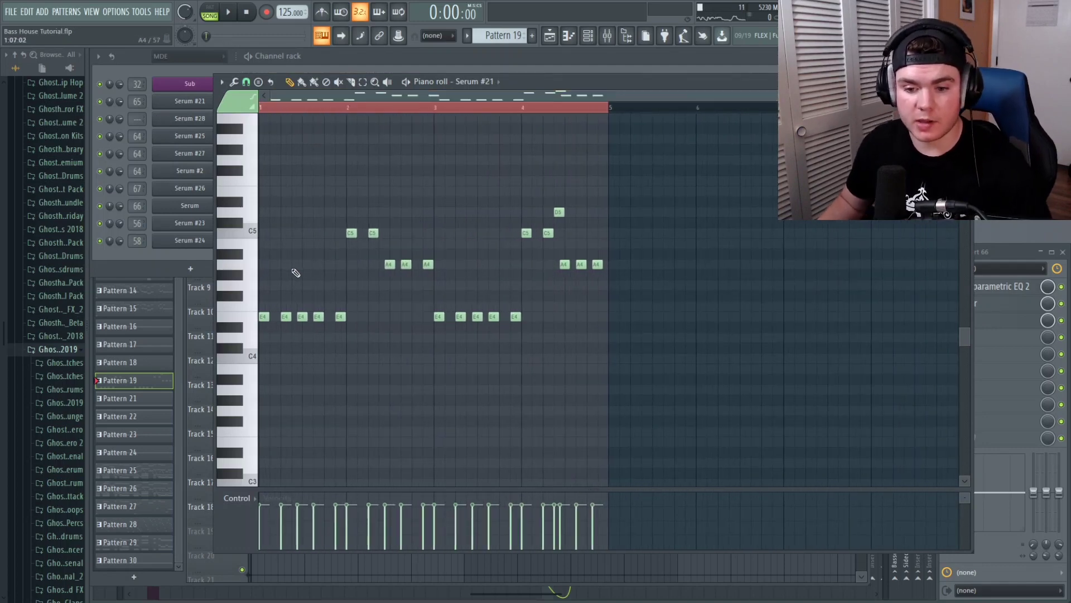
left_click_drag(945, 95, 856, 95)
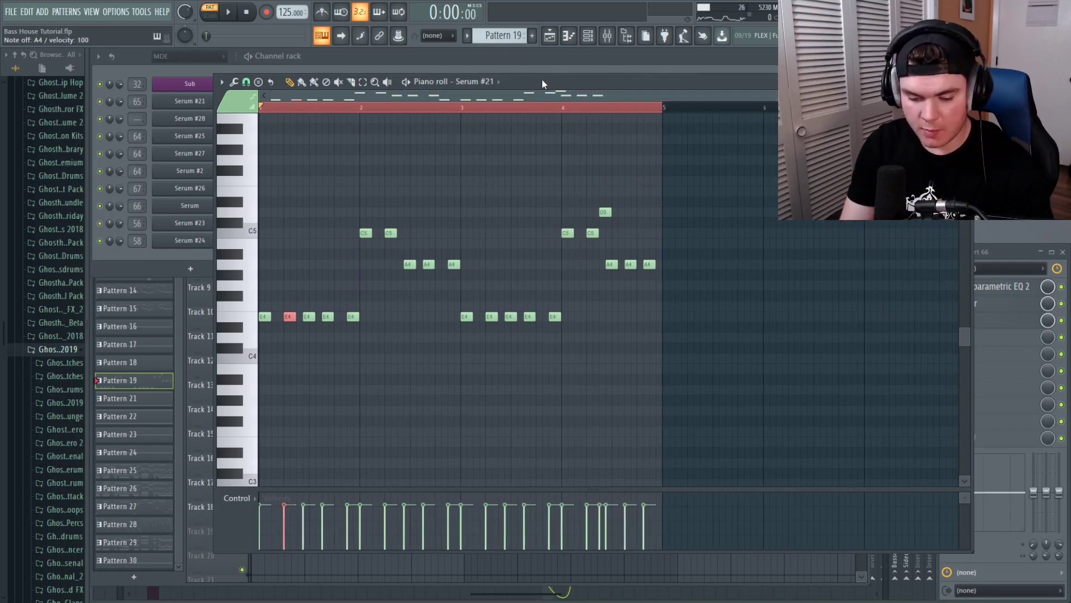
key("c")
key("e")
key("e")
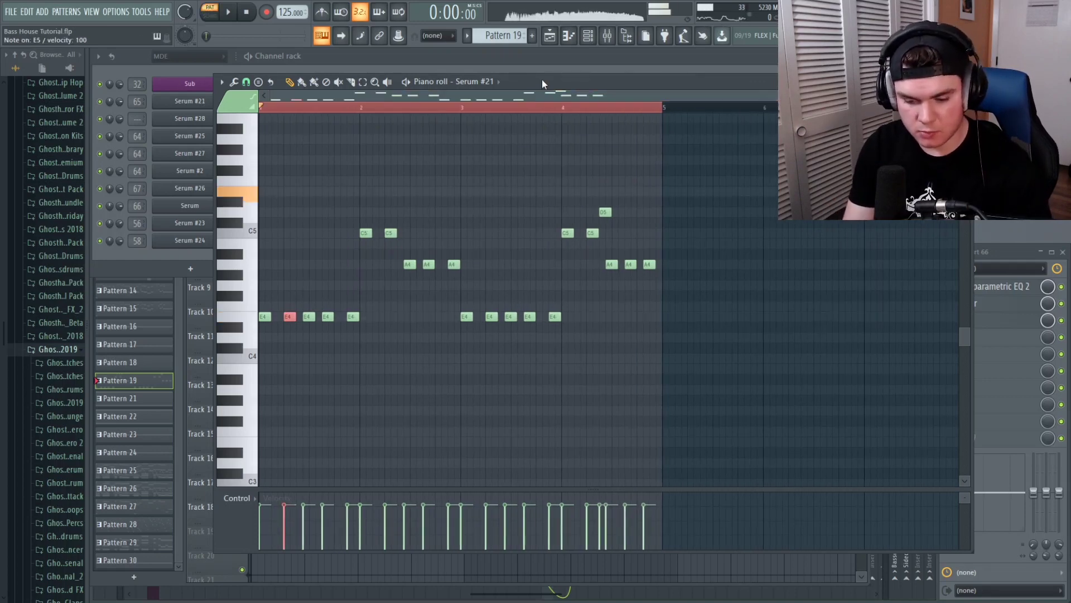
key("c")
key("c")
key("e")
key("c")
key("e")
key("c")
key("q")
key("i")
key("n")
key("y")
key("b")
key("c")
key("e")
key("c")
key("e")
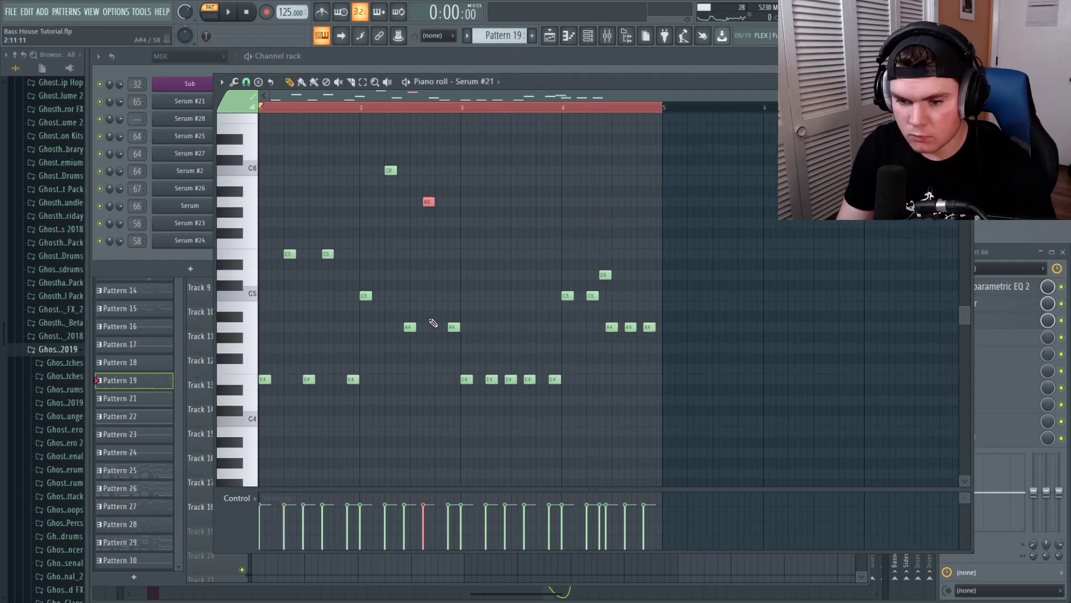
- Try raising alternate bassline notes by an octave and play the variation in the pattern and the arrangement
key("space")
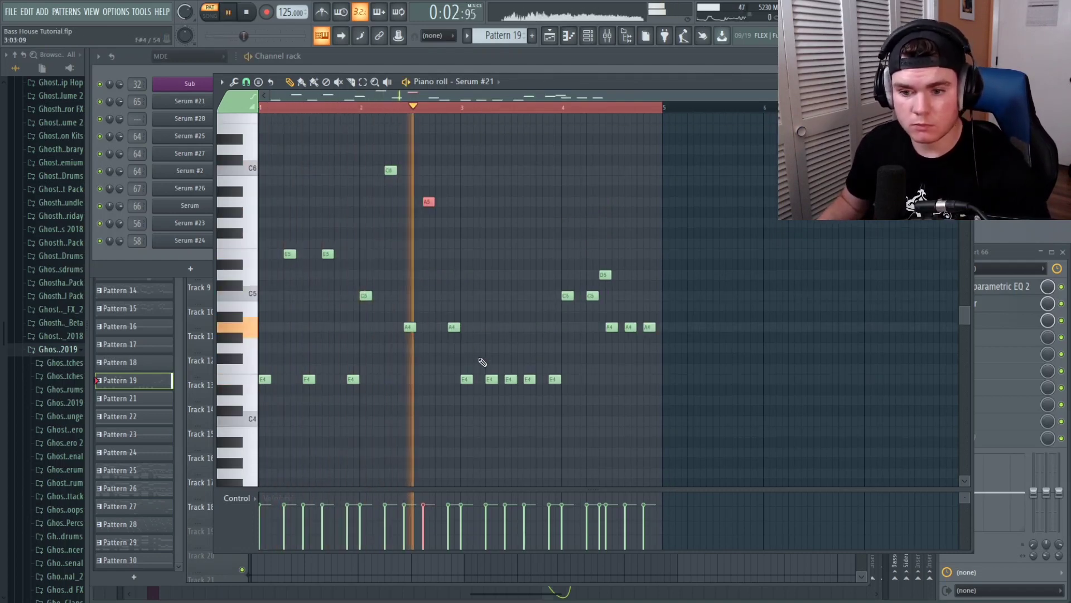
key("space")
left_click(491, 380)
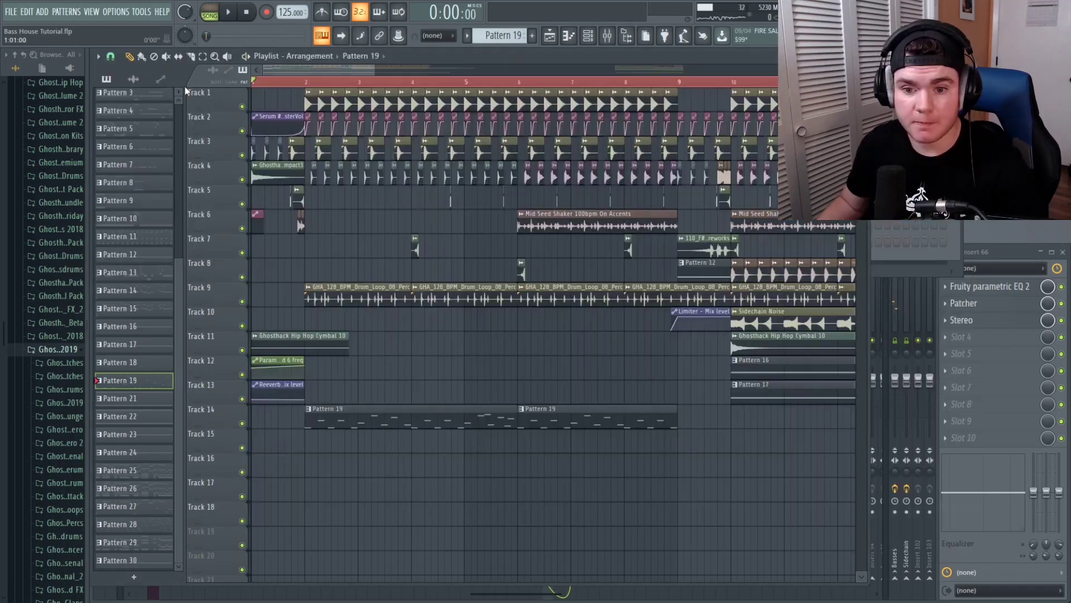
key("space")
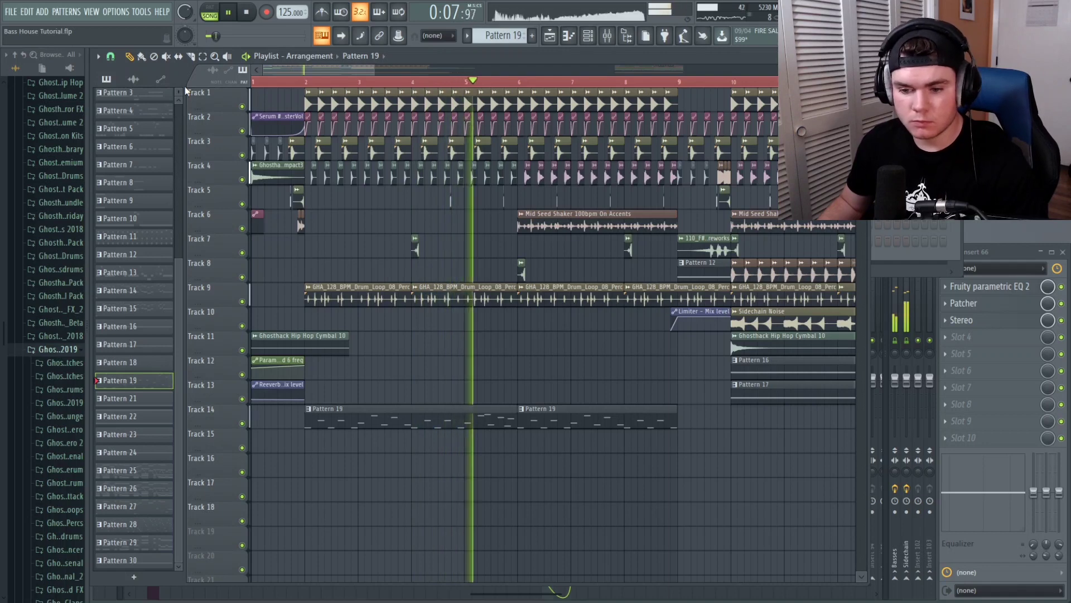
key("space")
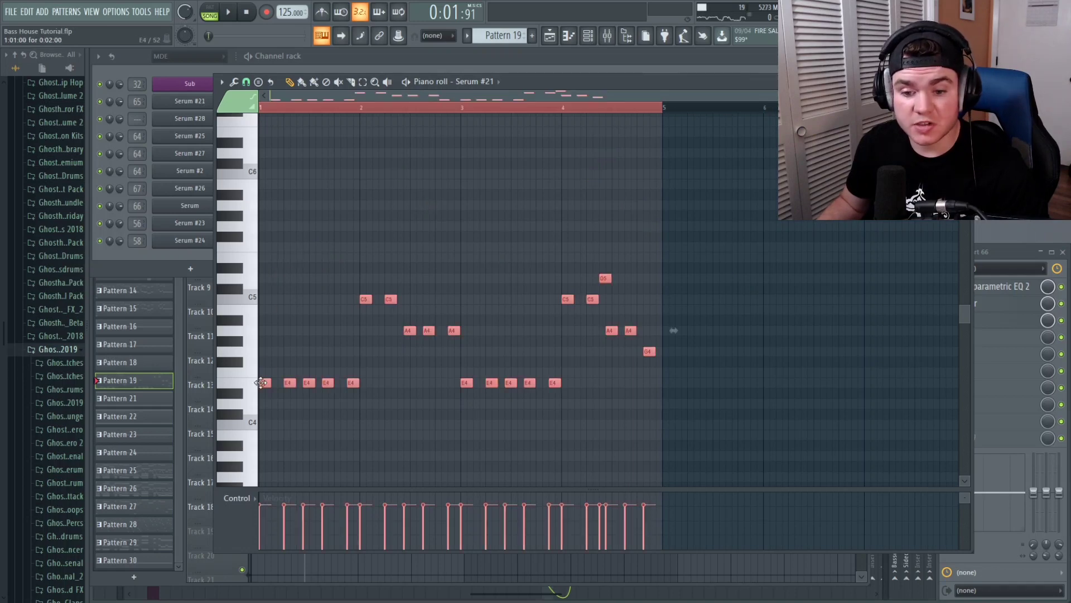
- Transpose all the bassline notes up one semitone so the root note is F4, and play the result
left_click_drag(263, 383, 262, 371)
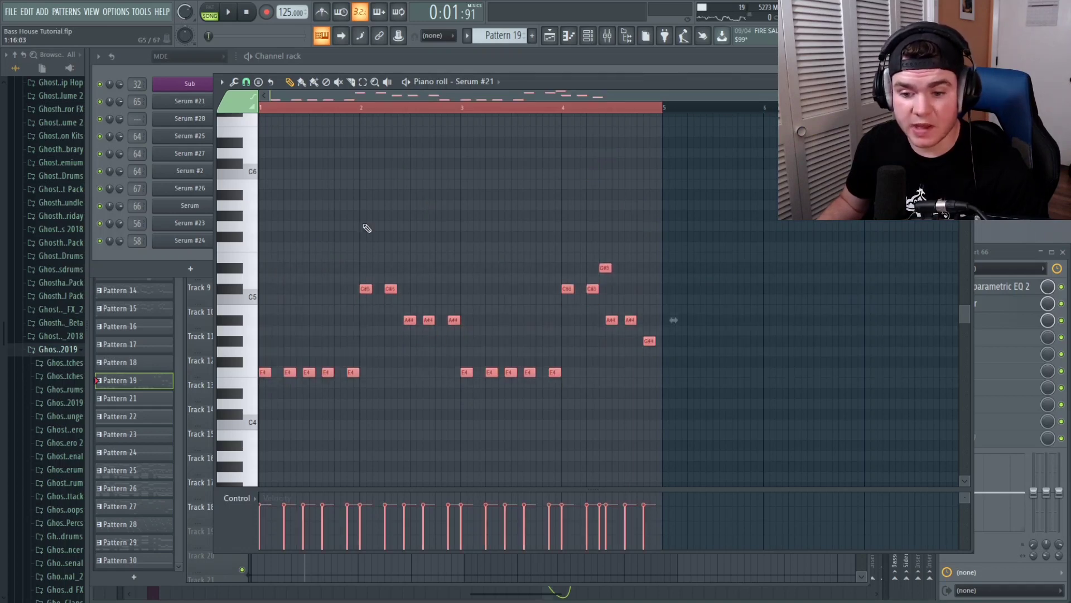
left_click(446, 192)
right_click(448, 193)
key("space")
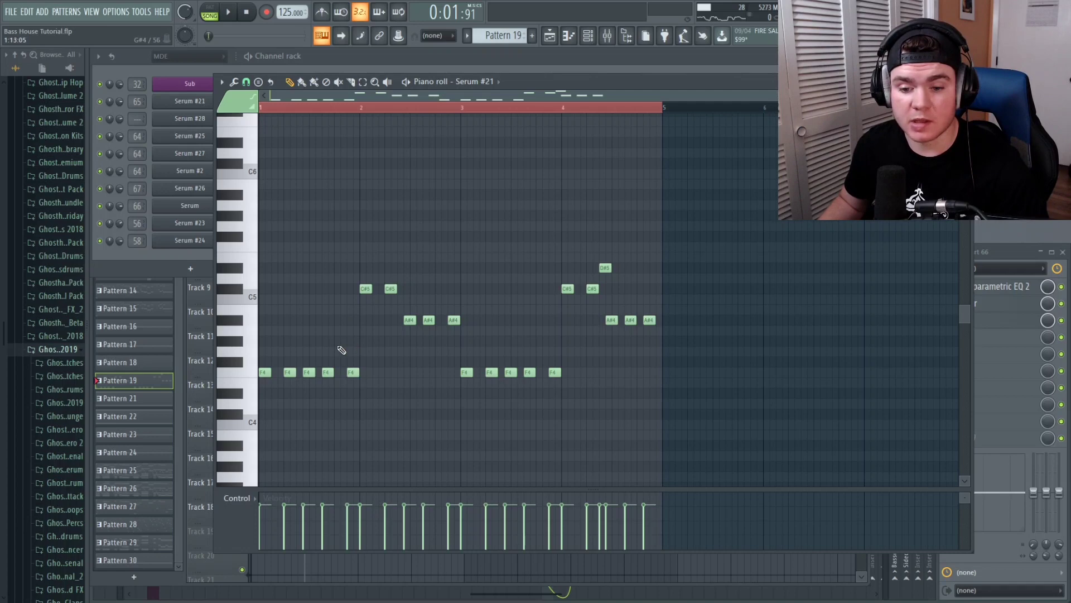
key("space")
key("space")
- Delete the first F4 note of bar 1 from the Serum #21 bassline and play the arrangement
right_click(263, 375)
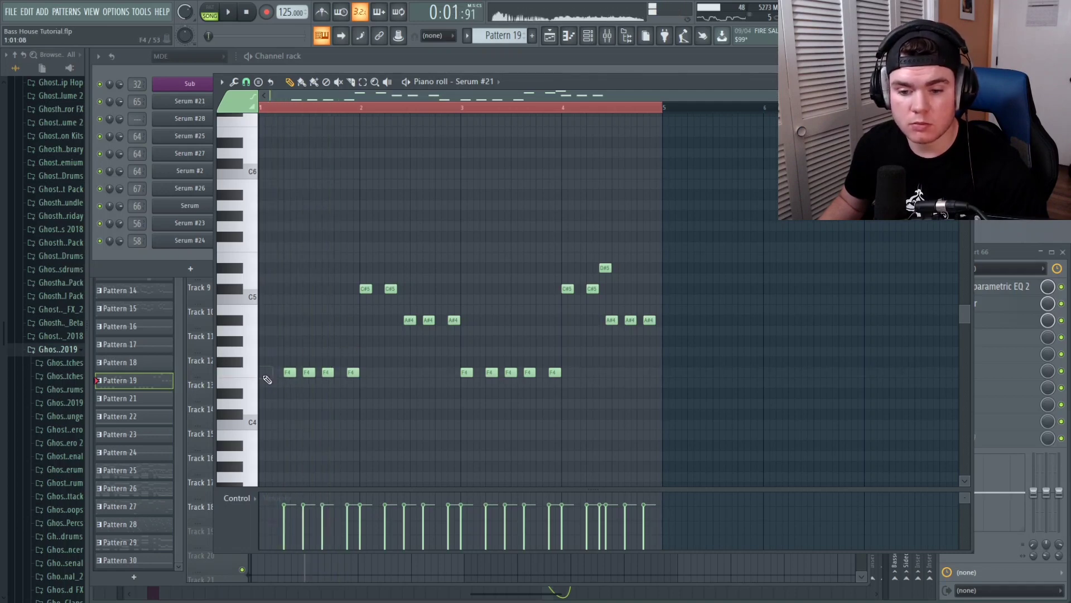
key("space")
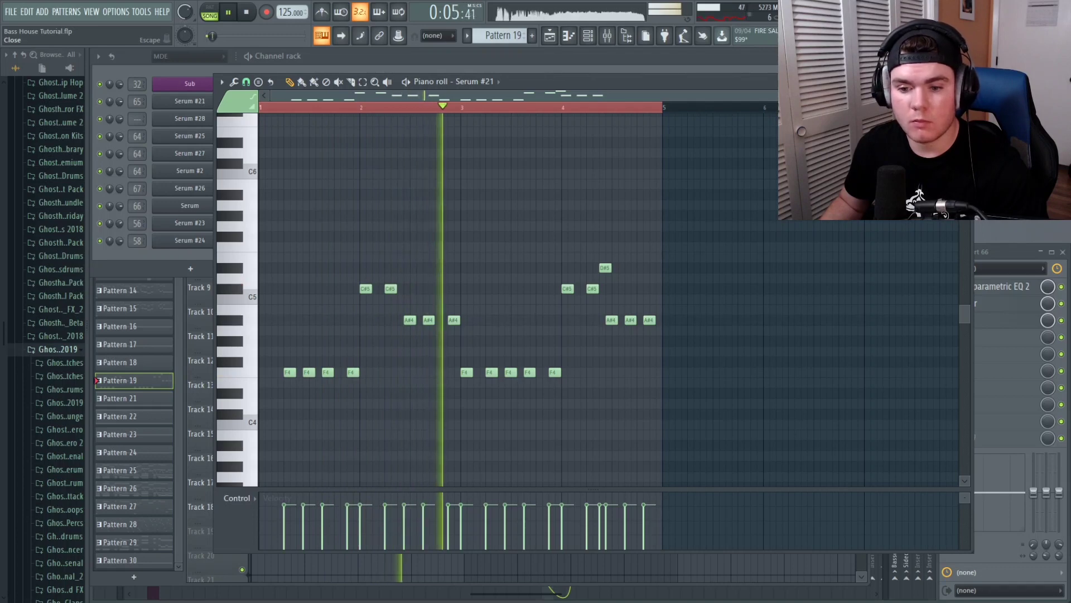
key("space")
- Try a one-beat F4 on Serum #2 in place of the removed opening note, and cut it after playing the arrangement
key("Escape")
key("l")
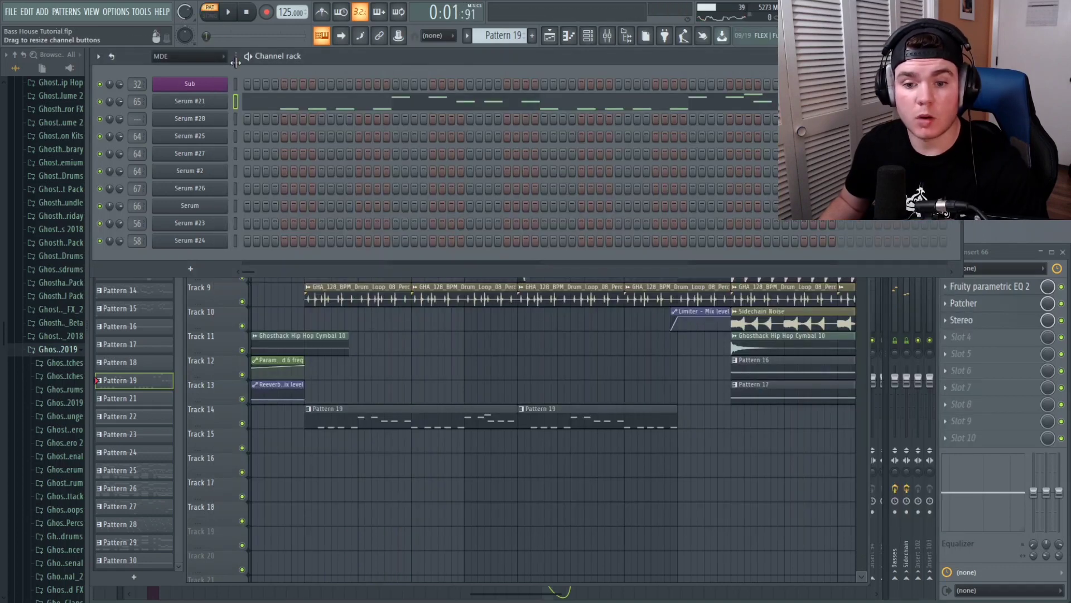
left_click(236, 136)
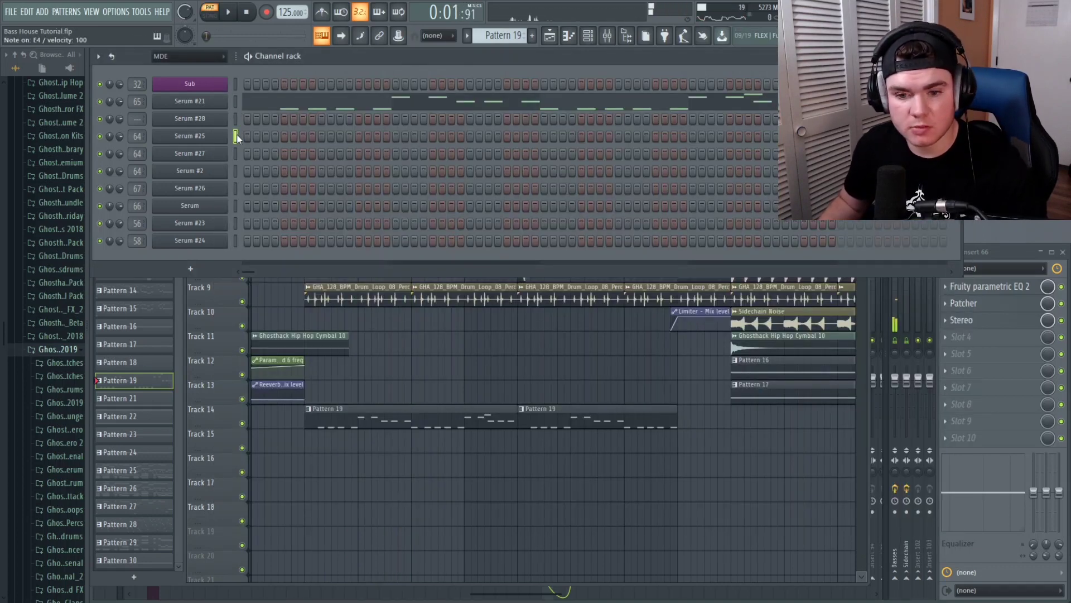
right_click(235, 171)
left_click(233, 170)
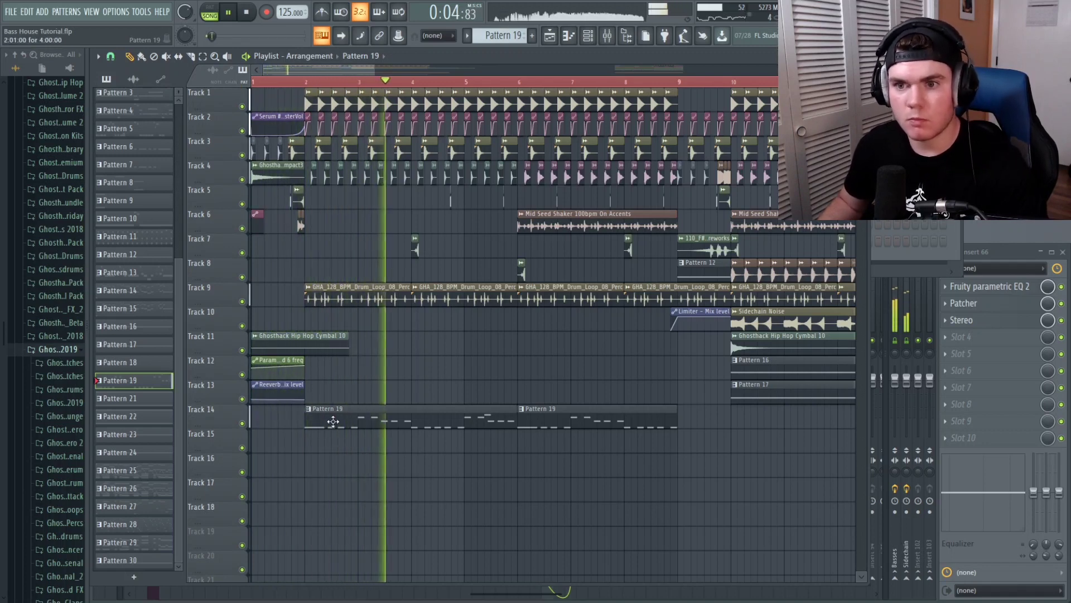
key("space")
double_click(333, 421)
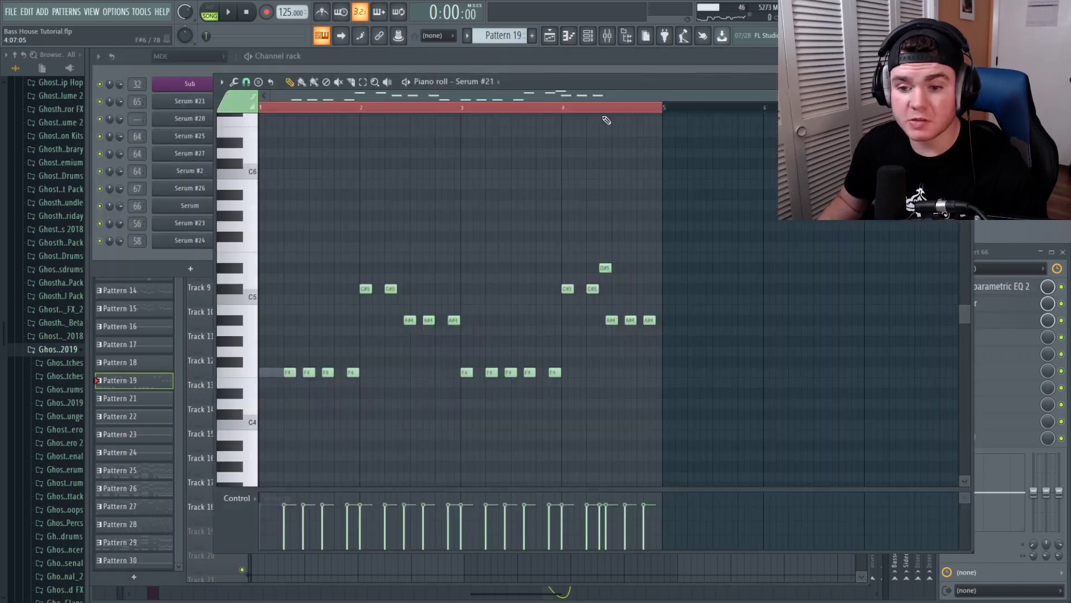
key("Escape")
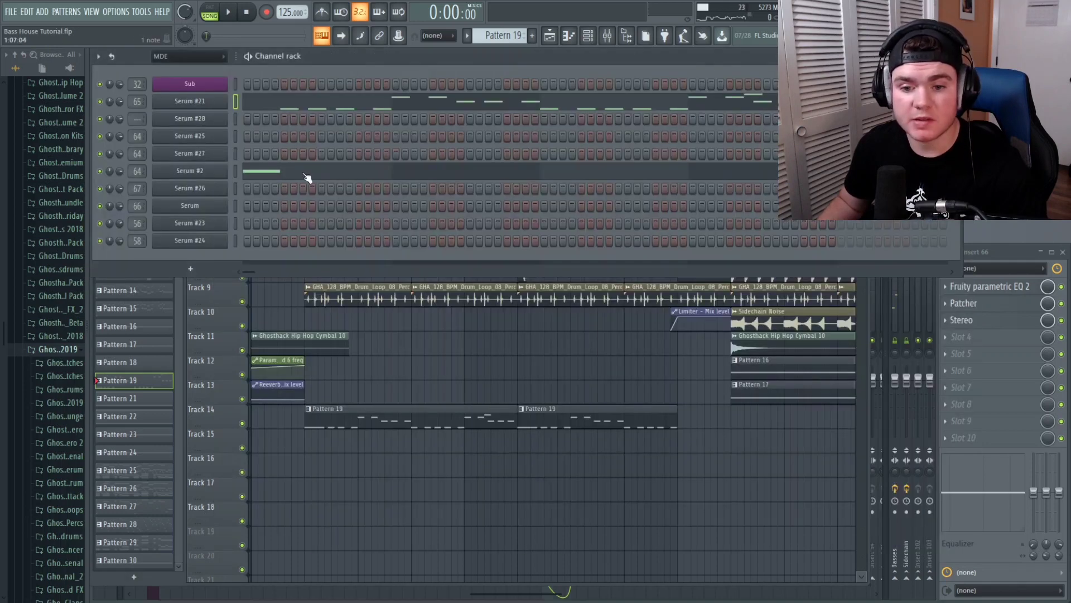
right_click(223, 173)
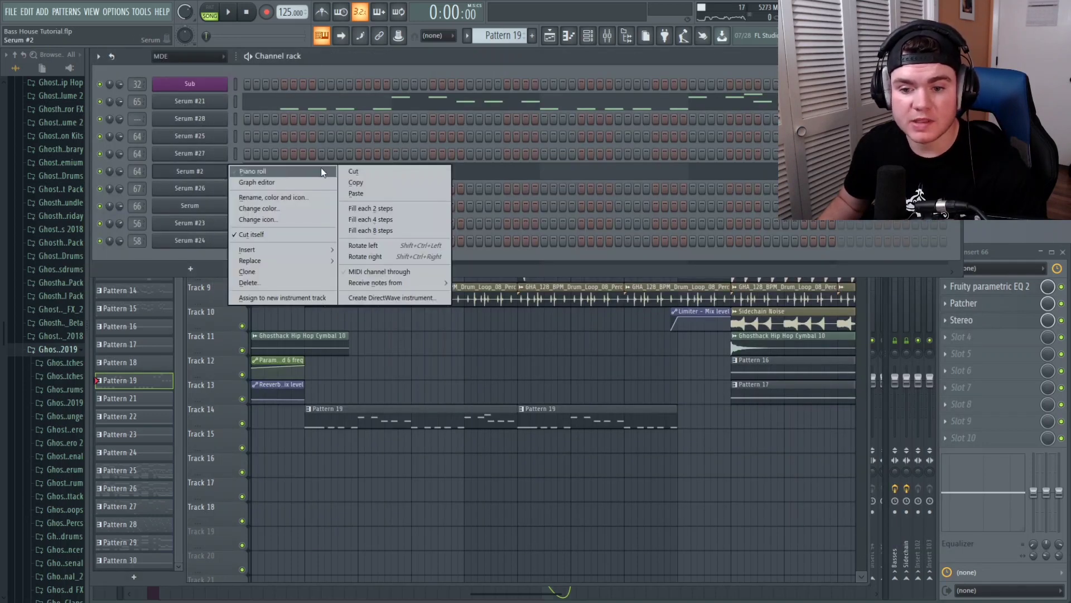
left_click(350, 173)
- Audition Serum #25, place a one-beat F4 at the start of bar 1 on it, and play the arrangement
left_click(235, 138)
key("x")
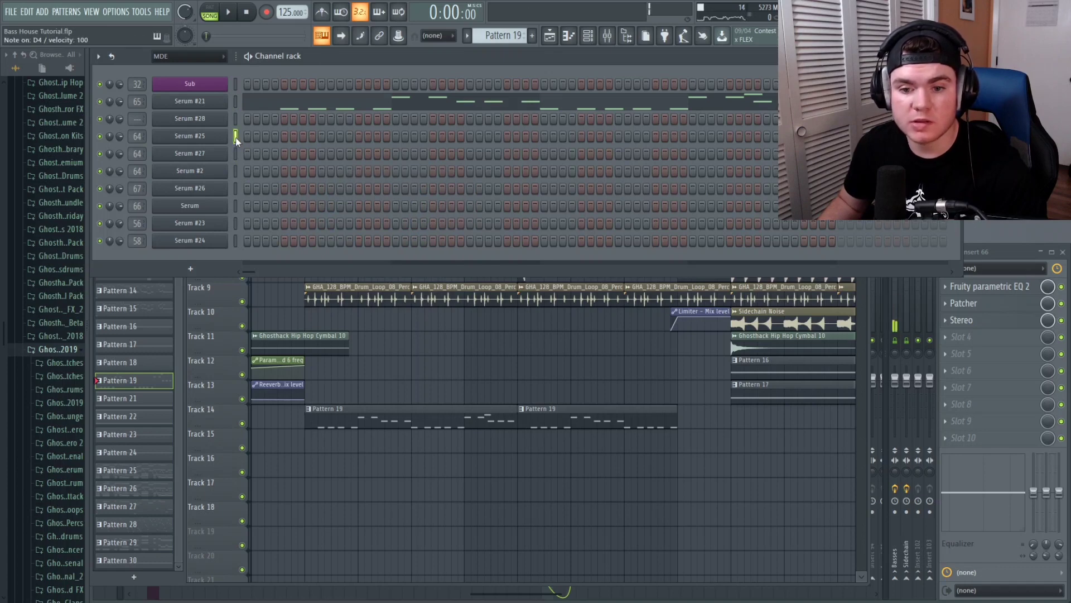
key("c")
right_click(231, 140)
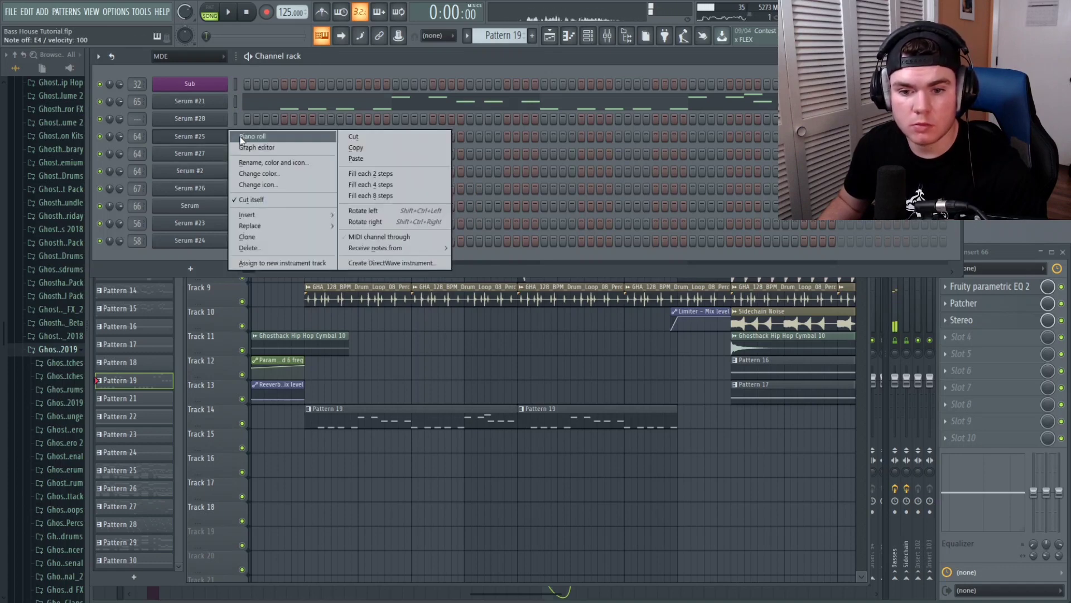
left_click(249, 138)
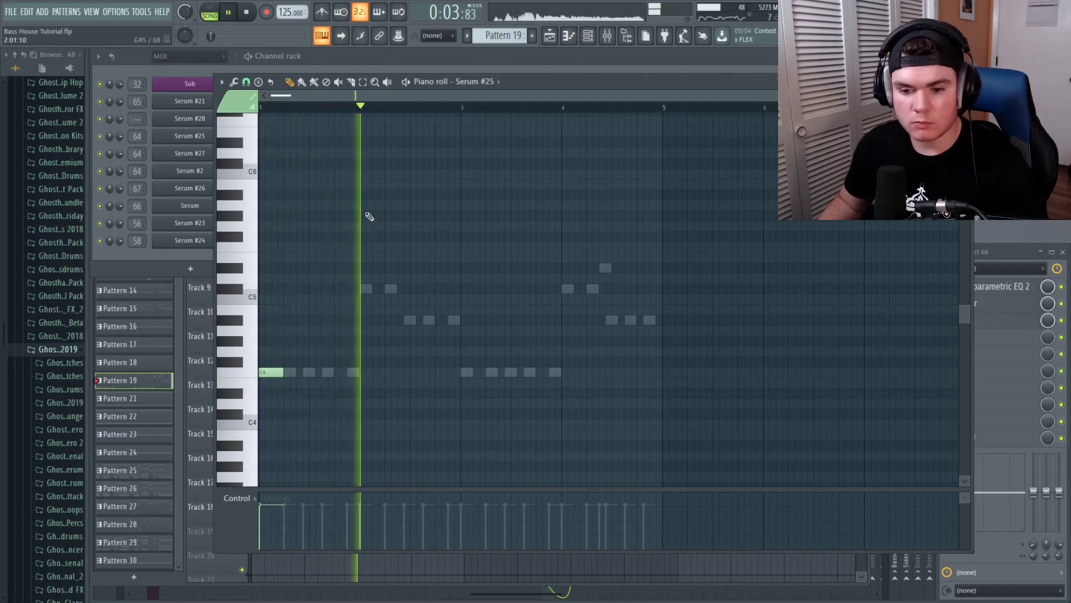
key("space")
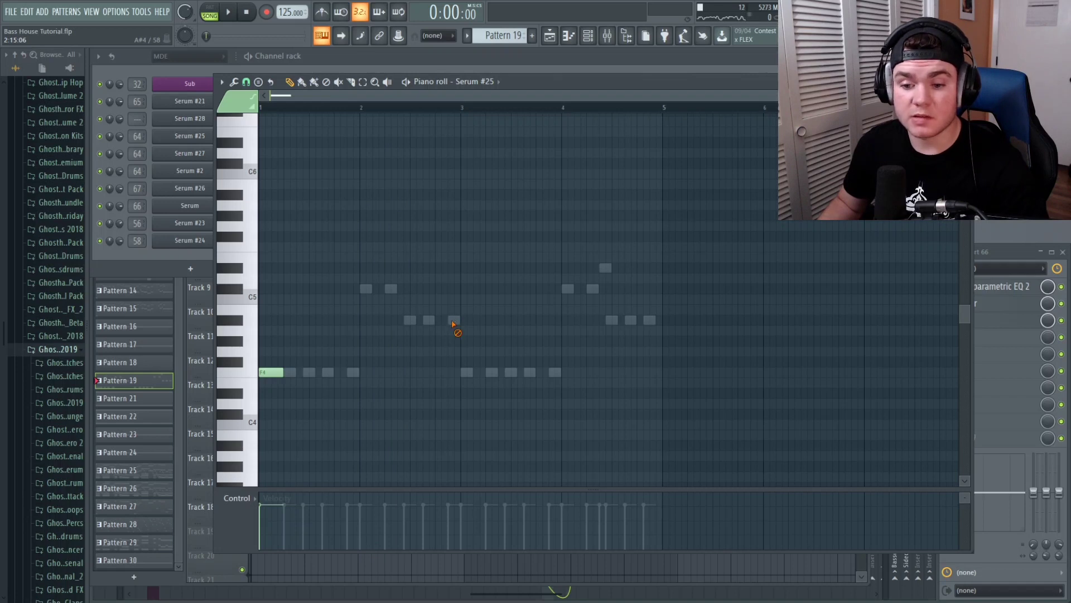
- Delete the last A#4 note of bar 2 from Serum #21 and play the pattern with the metronome on
double_click(452, 320)
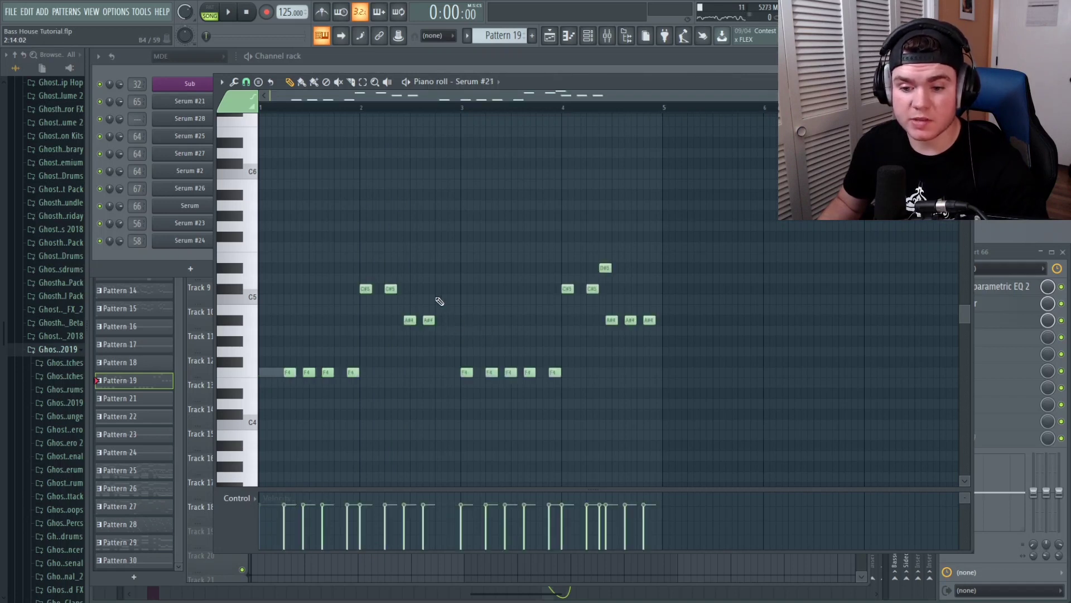
left_click(228, 11)
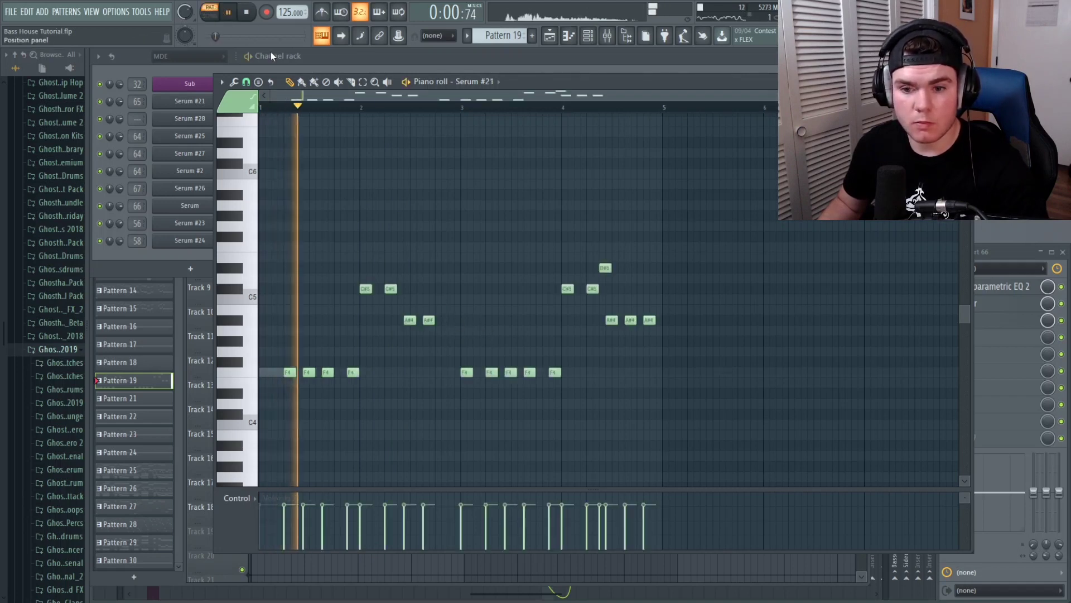
left_click(321, 11)
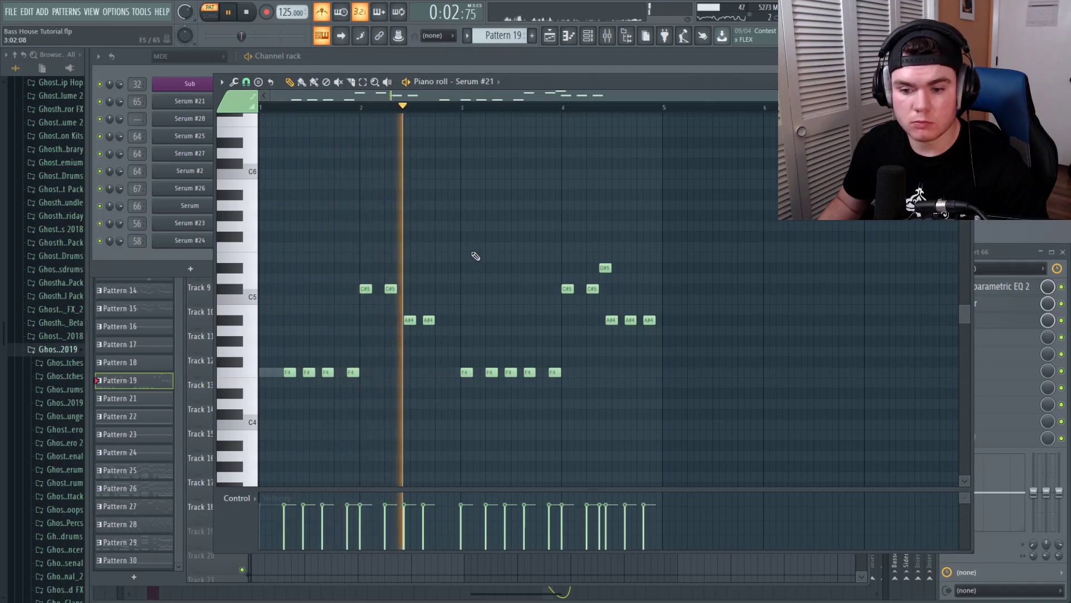
key("space")
- Place a one-beat F4 on the last beat of bar 2 on the Serum channel and play the pattern
left_click(967, 82)
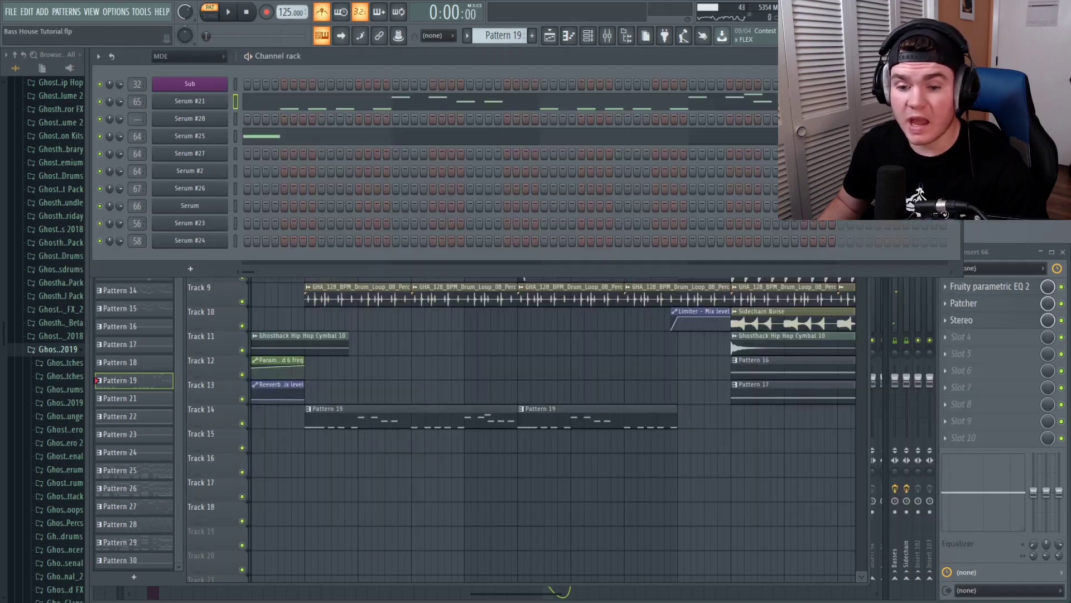
right_click(233, 203)
left_click(246, 208)
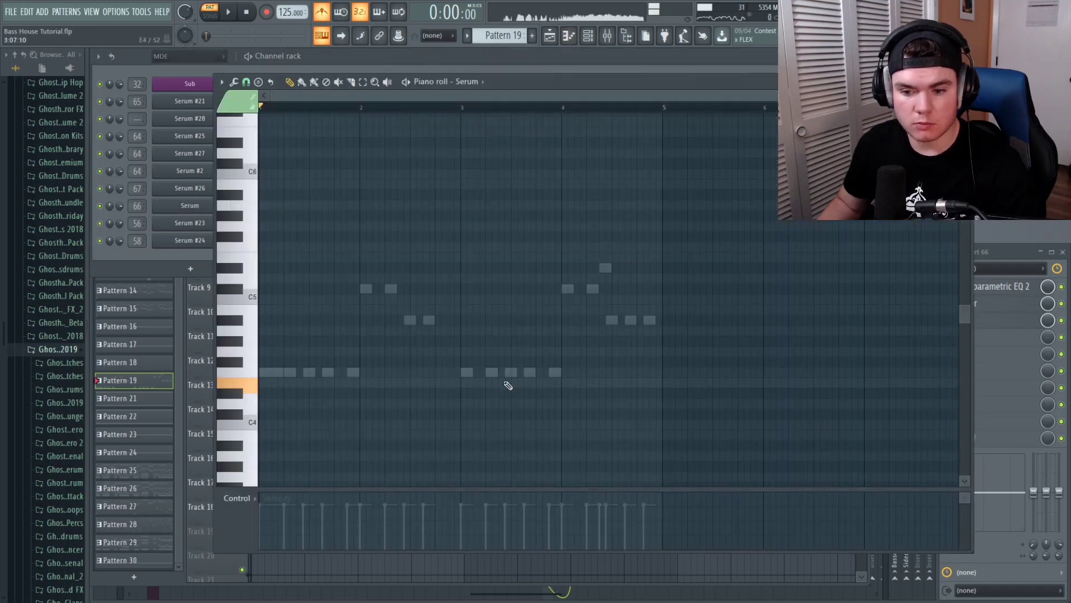
key("space")
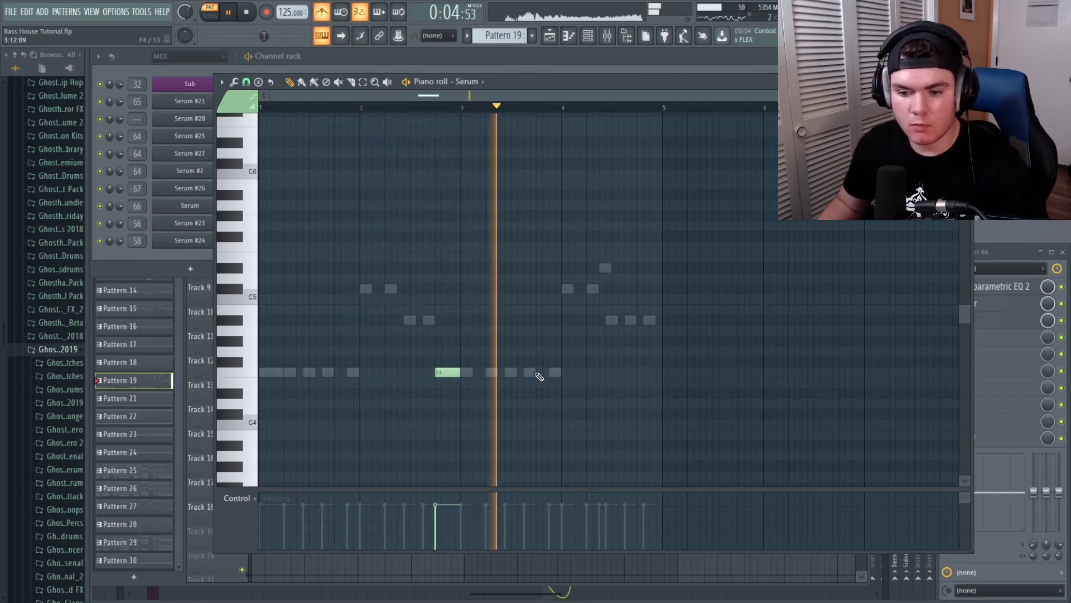
key("space")
- Replace Serum #21's F4 at the start of bar 3 with a one-beat F4 on Serum #2 and play the pattern
double_click(466, 372)
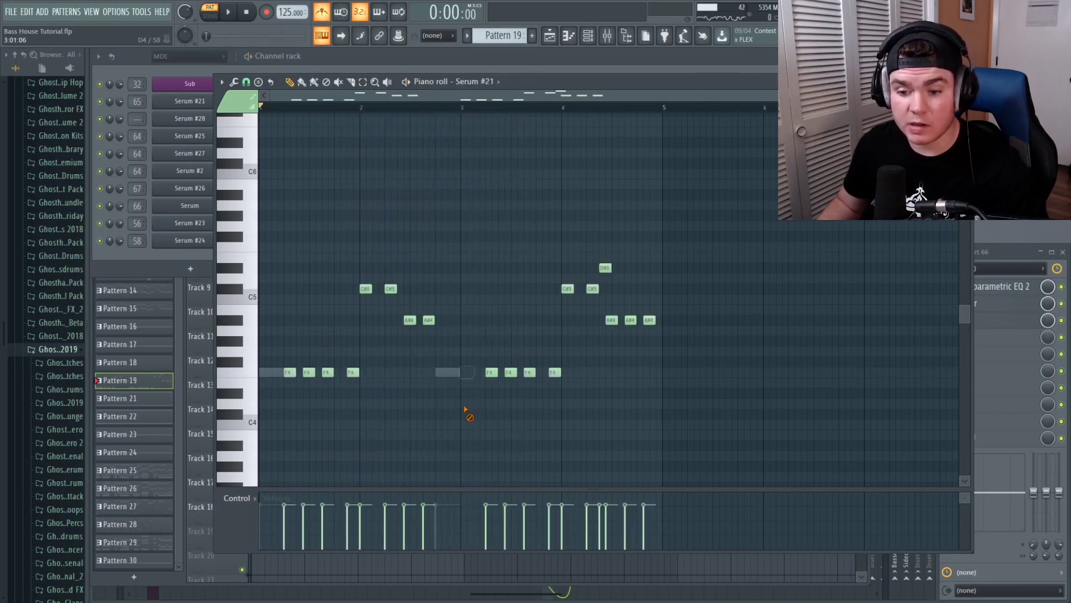
left_click(967, 82)
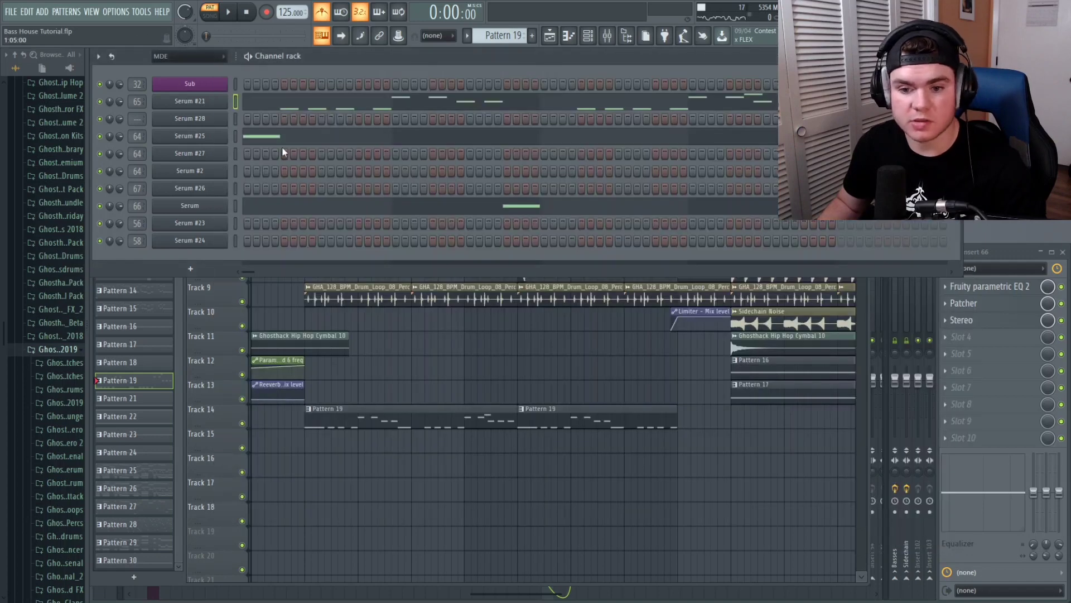
left_click(235, 136)
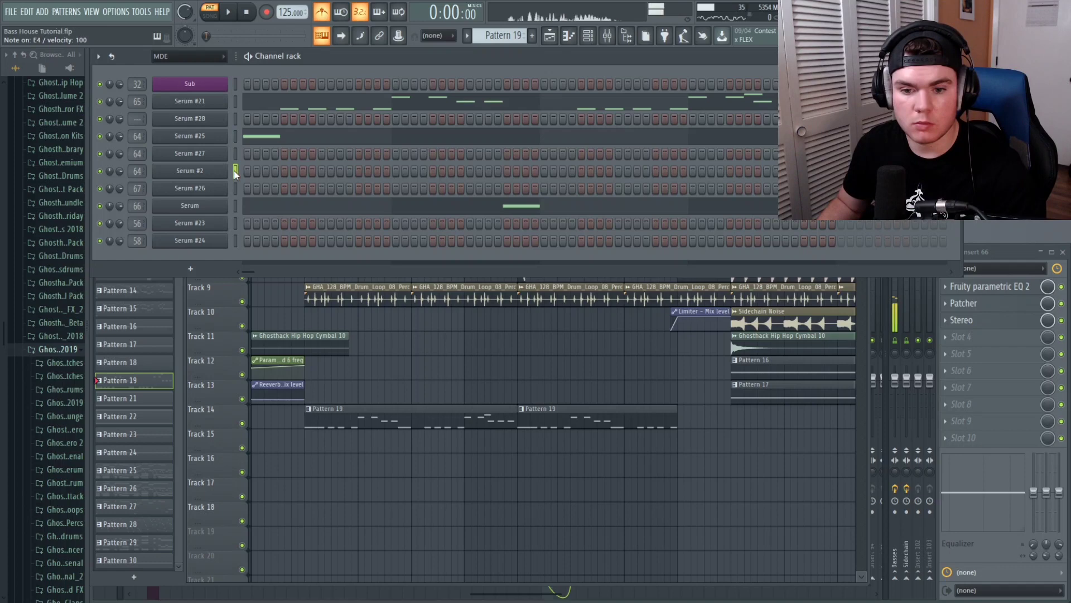
right_click(233, 171)
left_click(243, 173)
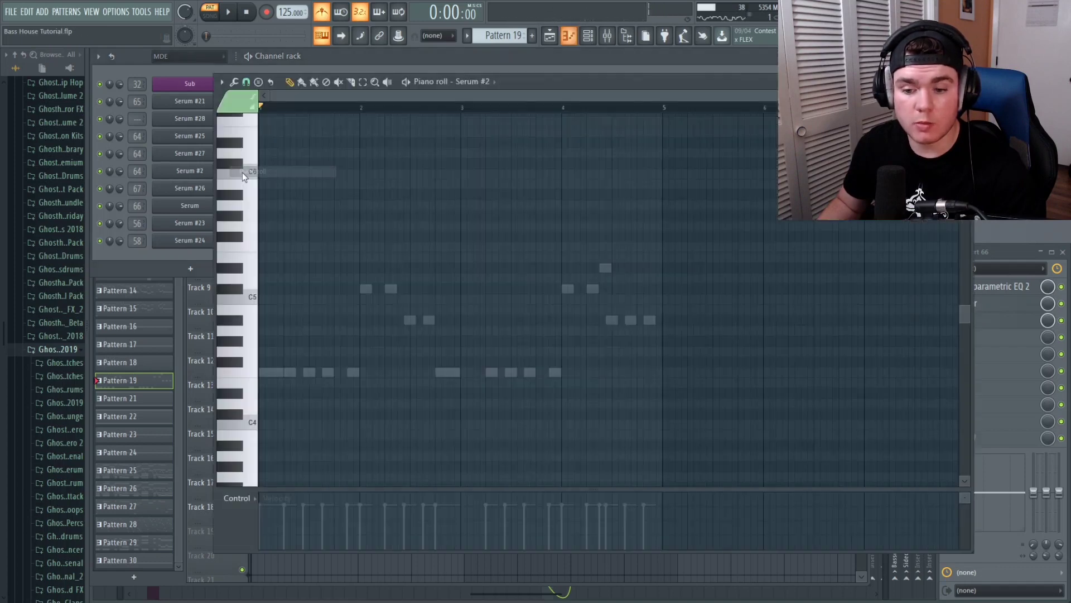
key("space")
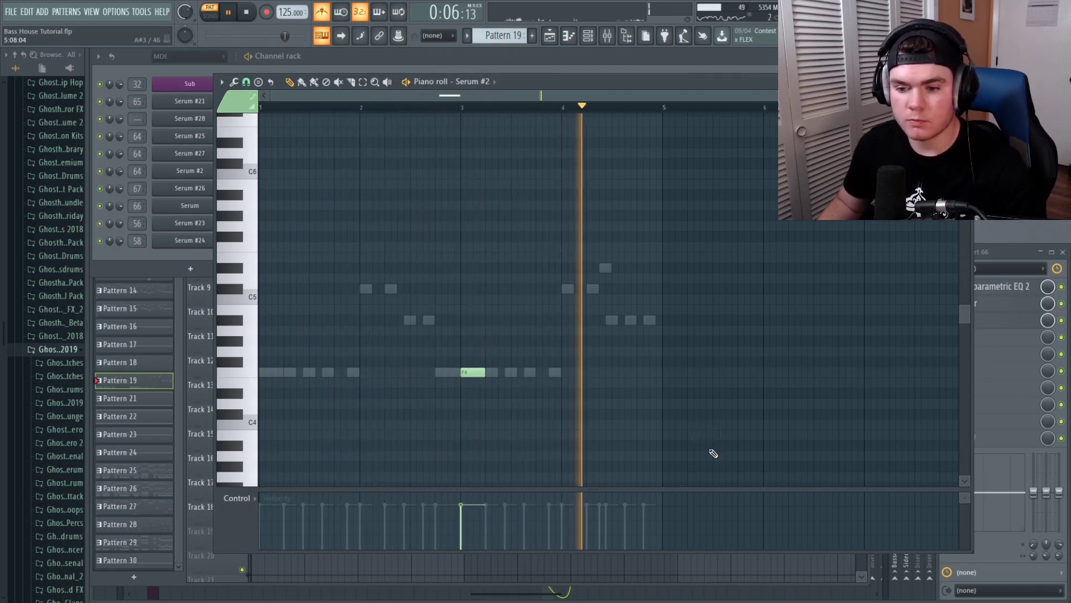
key("space")
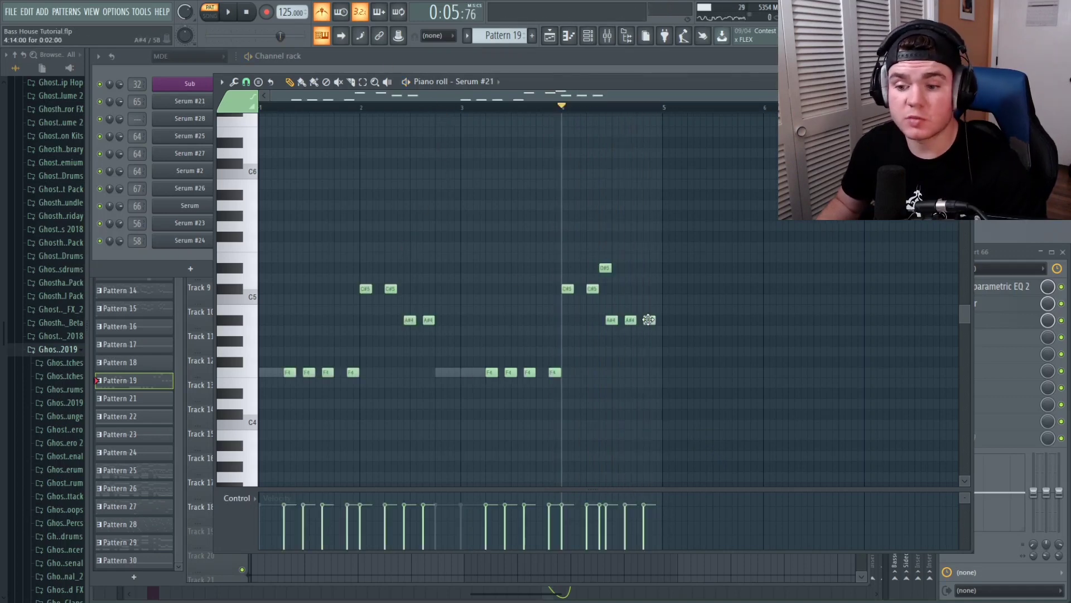
- Move Serum #21's last A#4 in bar 4 one step earlier and check it in playback
key("space")
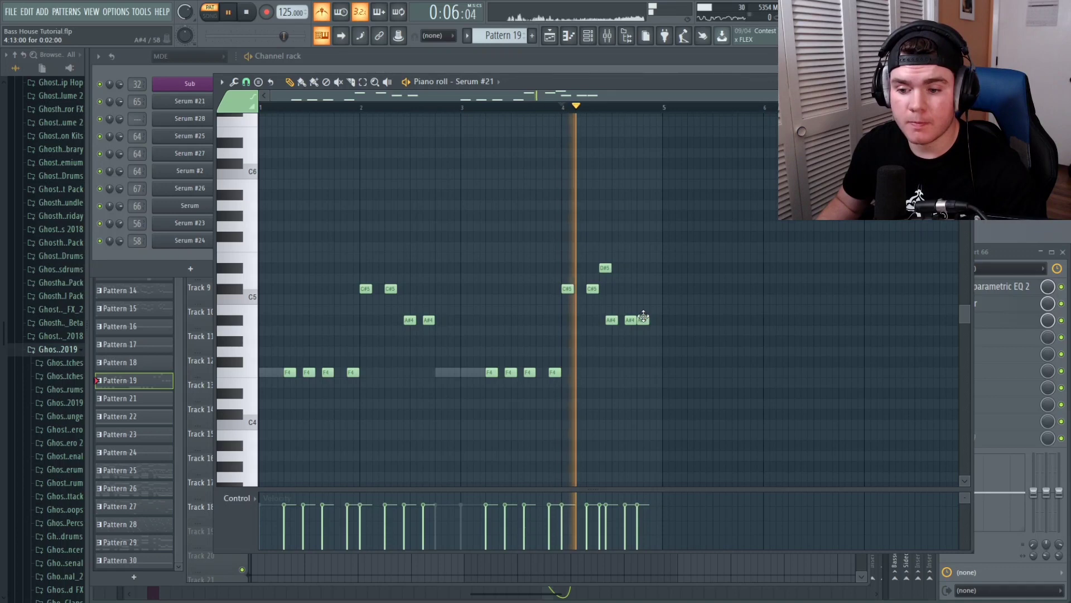
key("space")
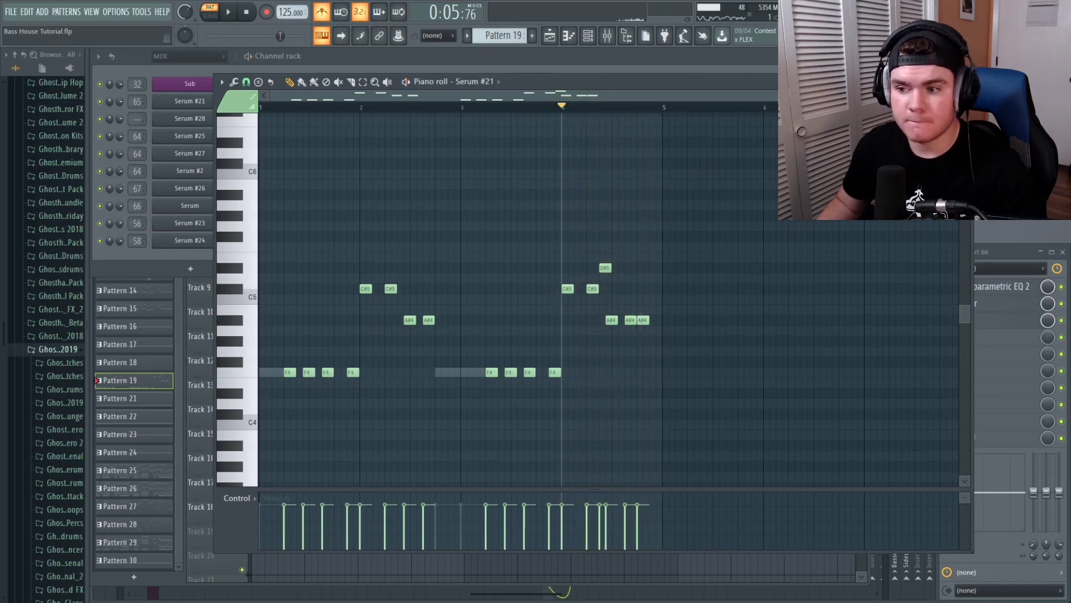
left_click(966, 82)
- Audition Serum #26 while trying oscillator B's octave at +1 and +2
left_click(235, 189)
left_click(235, 189)
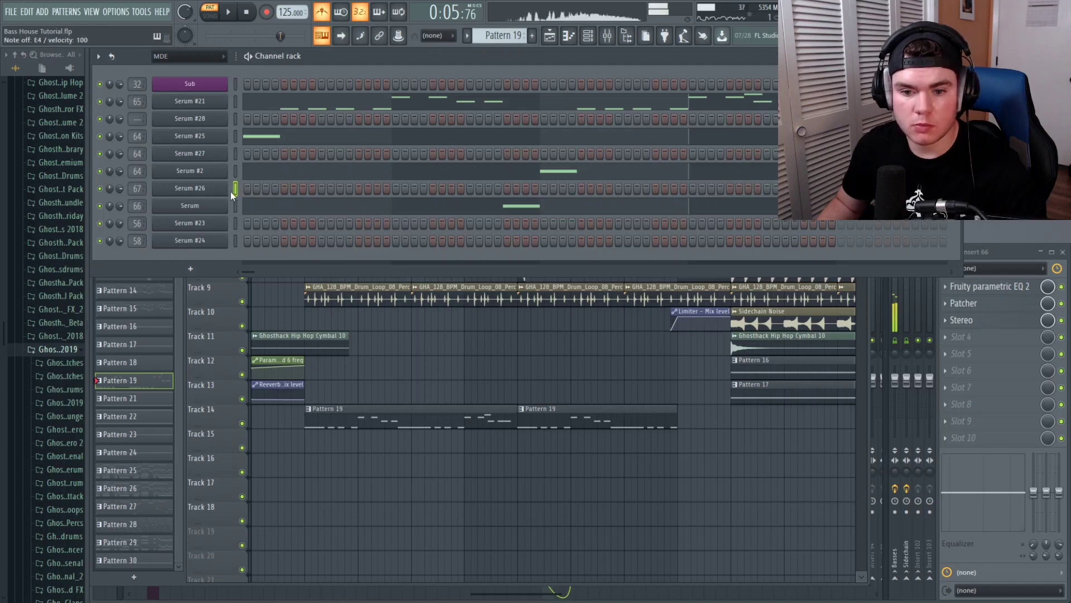
left_click(223, 187)
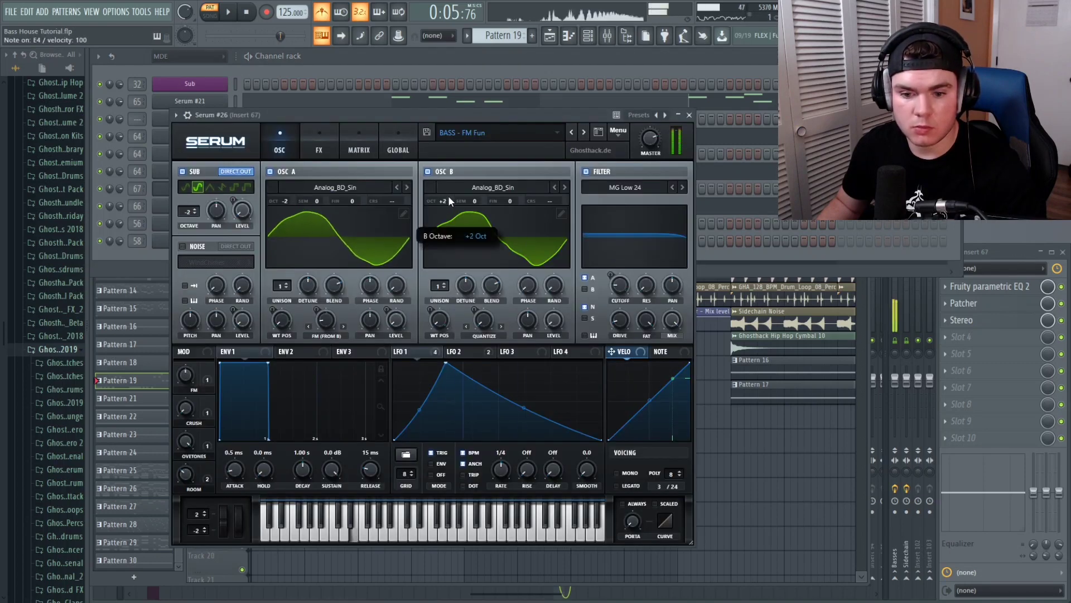
left_click_drag(447, 196, 447, 205)
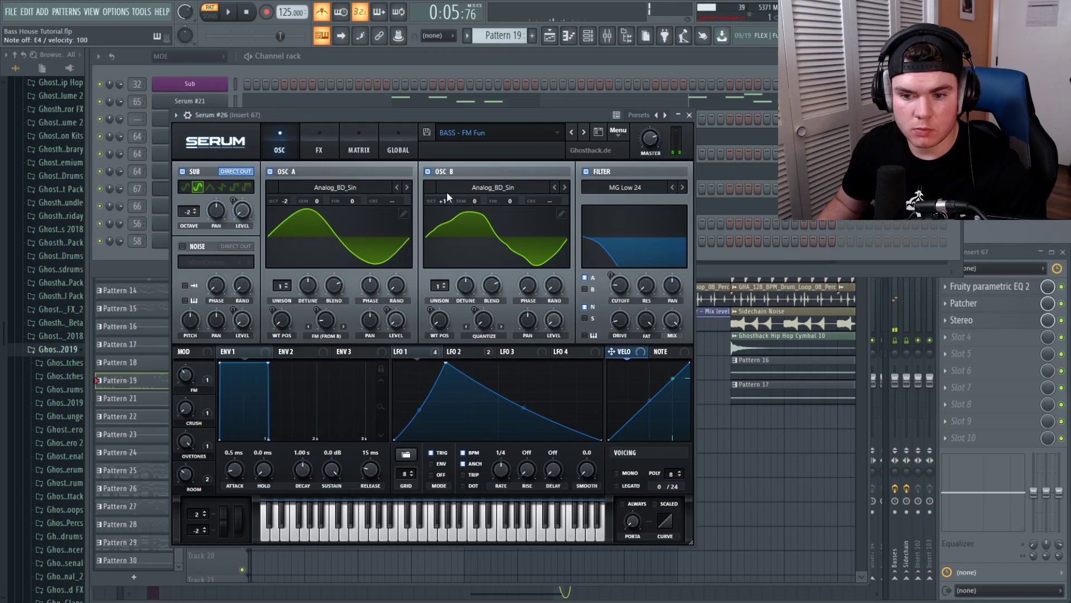
left_click_drag(446, 198, 449, 192)
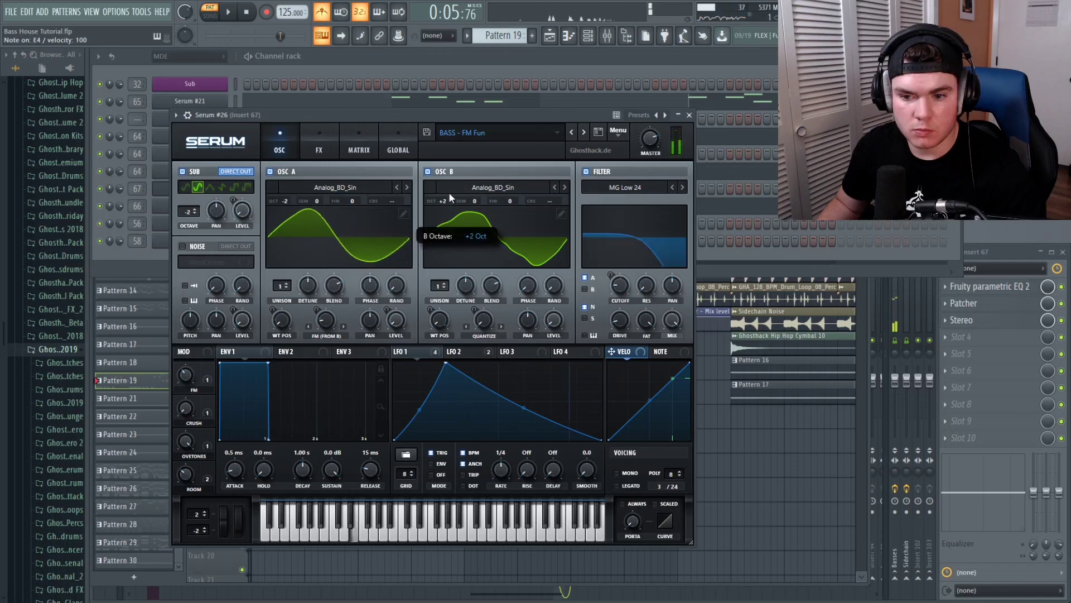
left_click(689, 114)
- Place a two-step F4 at the very end of bar 4 on Serum #26 and play the pattern
right_click(229, 195)
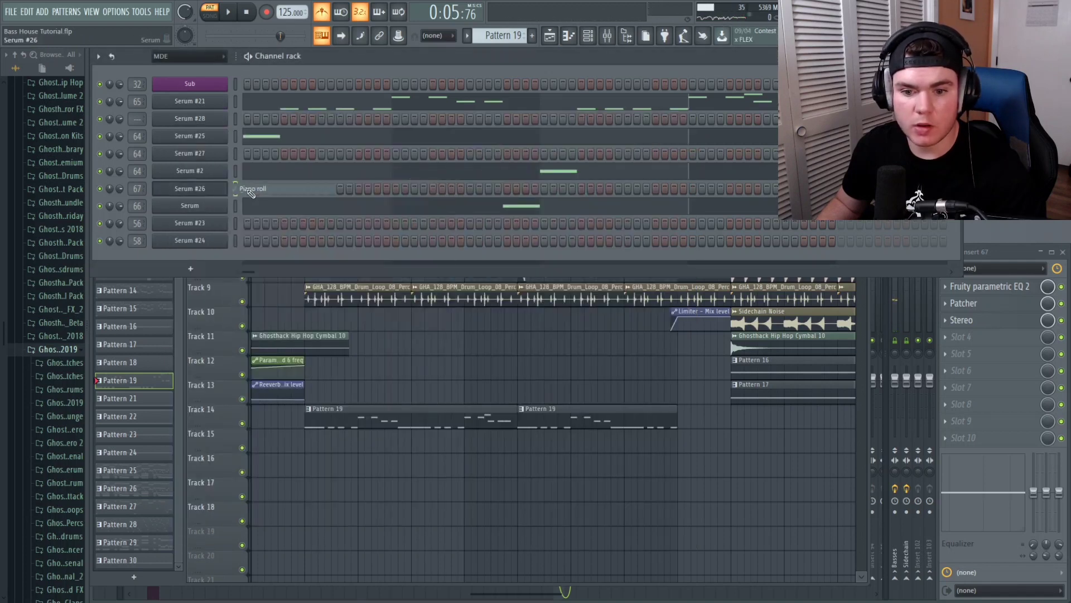
left_click(247, 189)
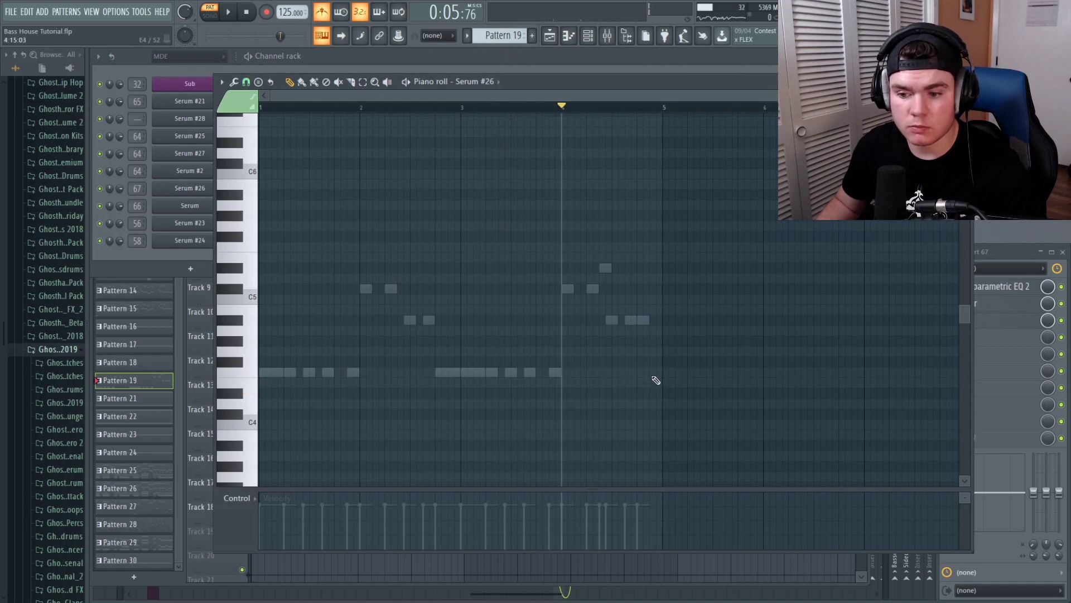
key("space")
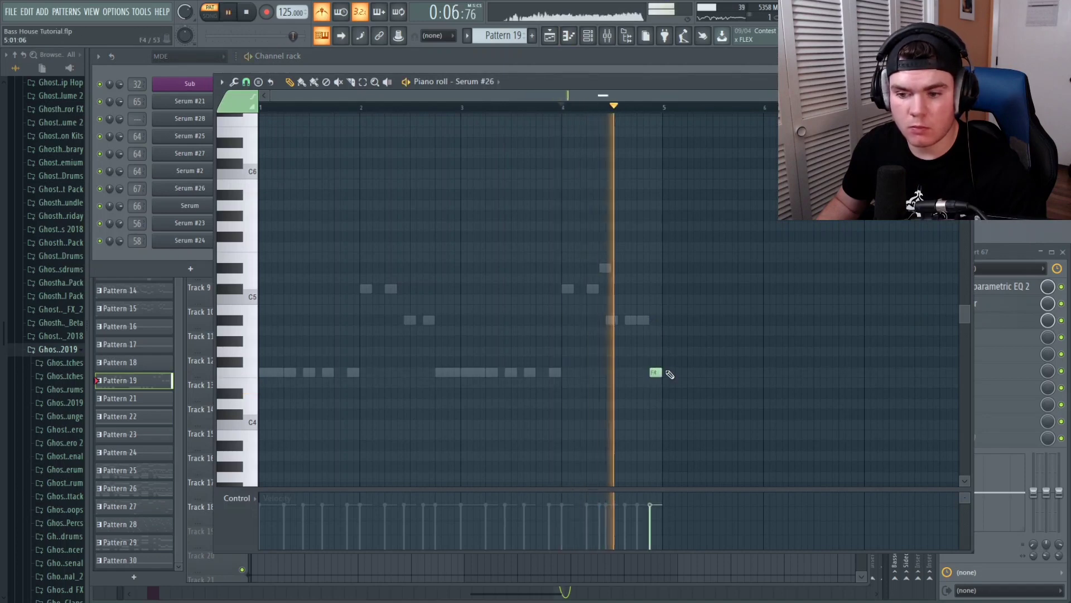
key("space")
- Shift Serum #26's F4 about half a step earlier, extend it to the end of bar 4, and play the result
scroll(656, 371, "up", 3)
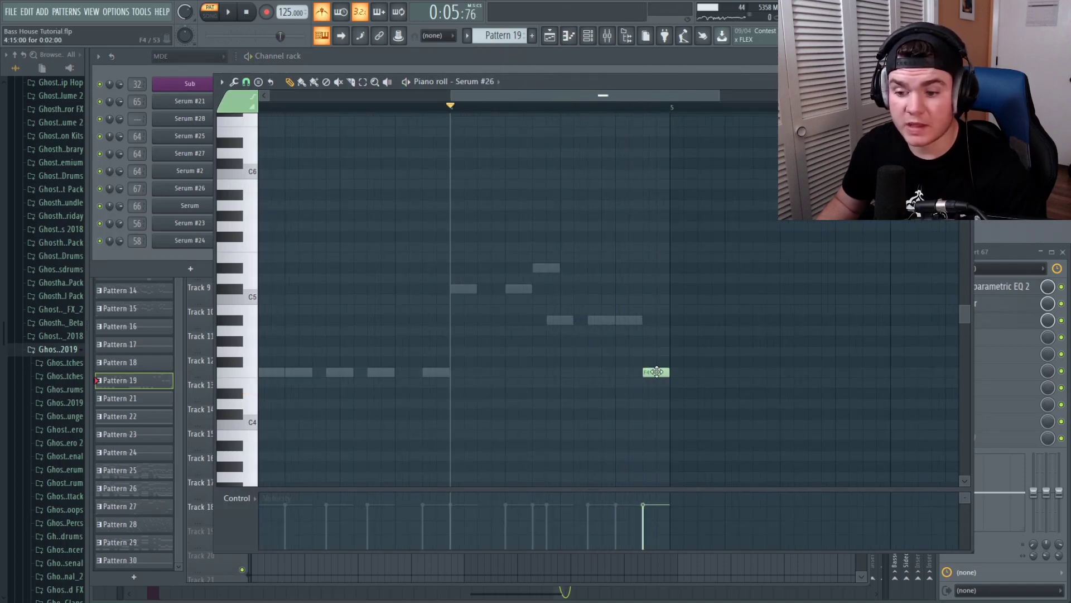
key("space")
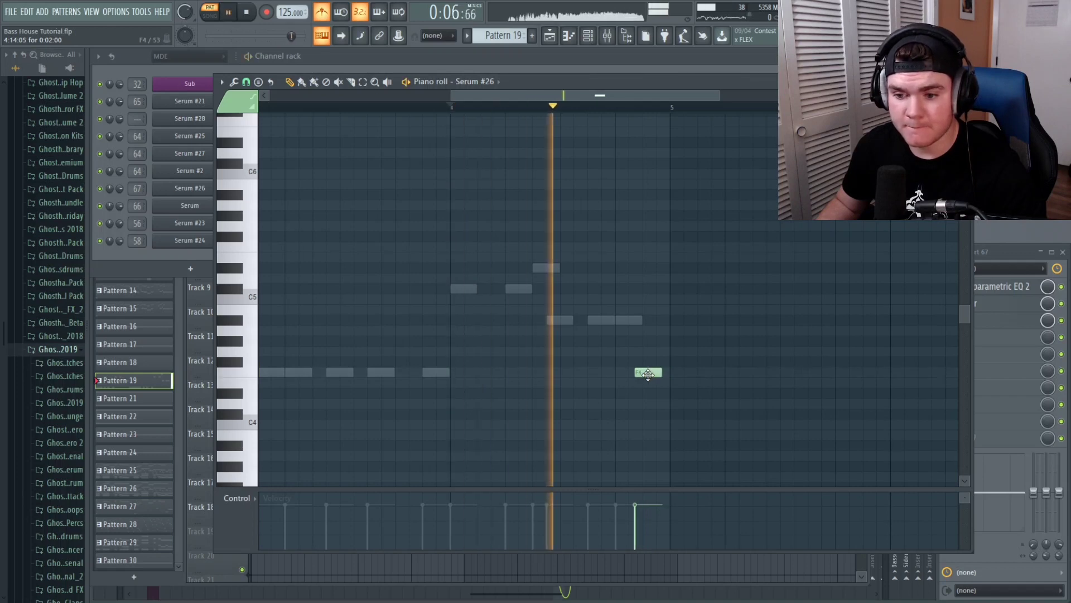
key("space")
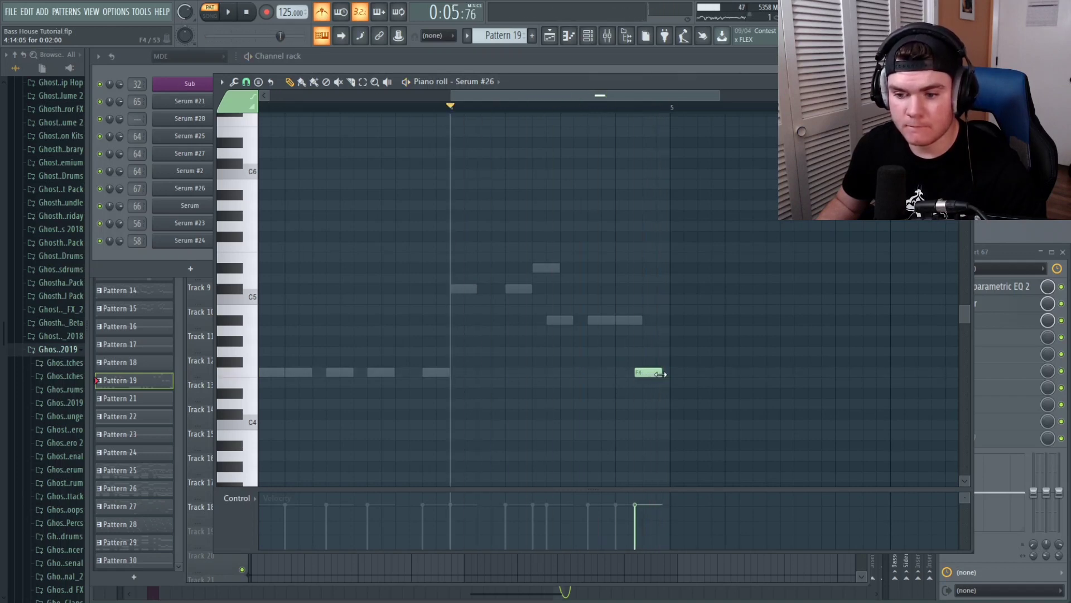
key("space")
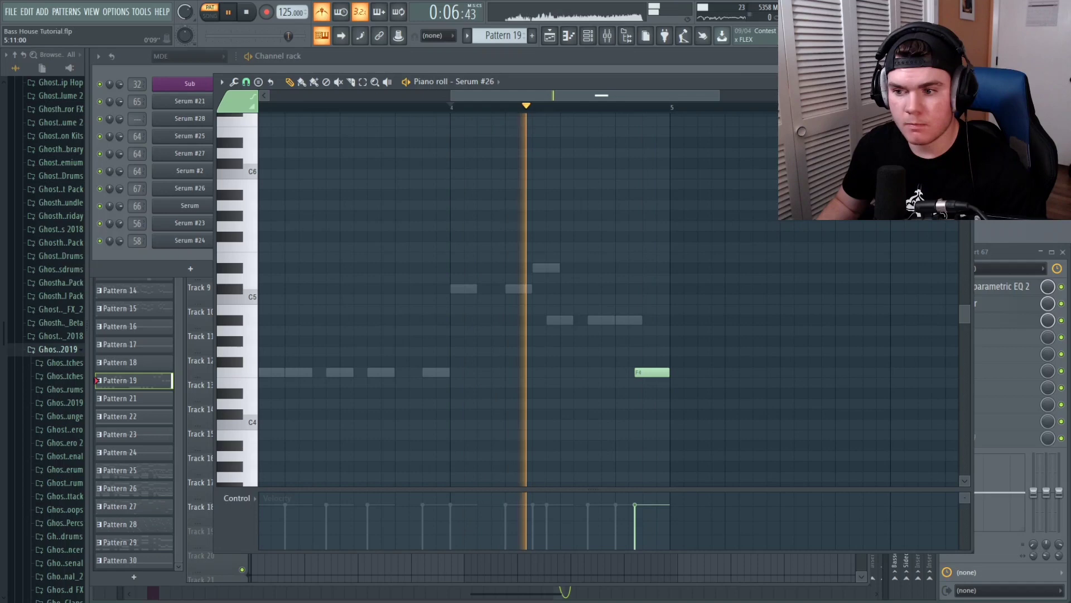
- Set Serum #26's oscillator B octave to +1 and its FM macro to about 46%, and play the pattern
key("F7")
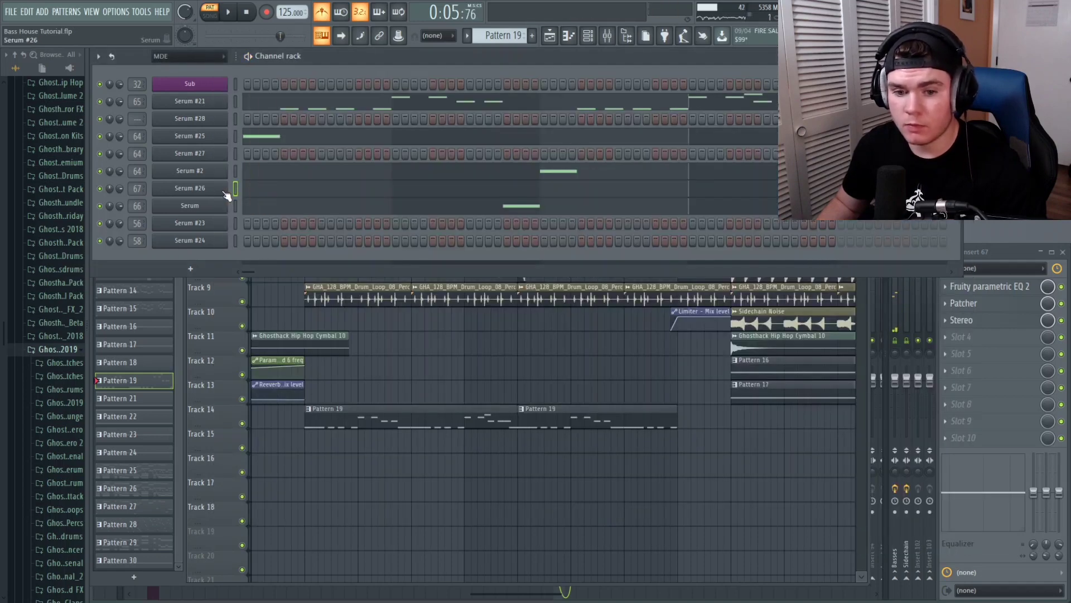
left_click(223, 190)
left_click_drag(441, 215, 441, 217)
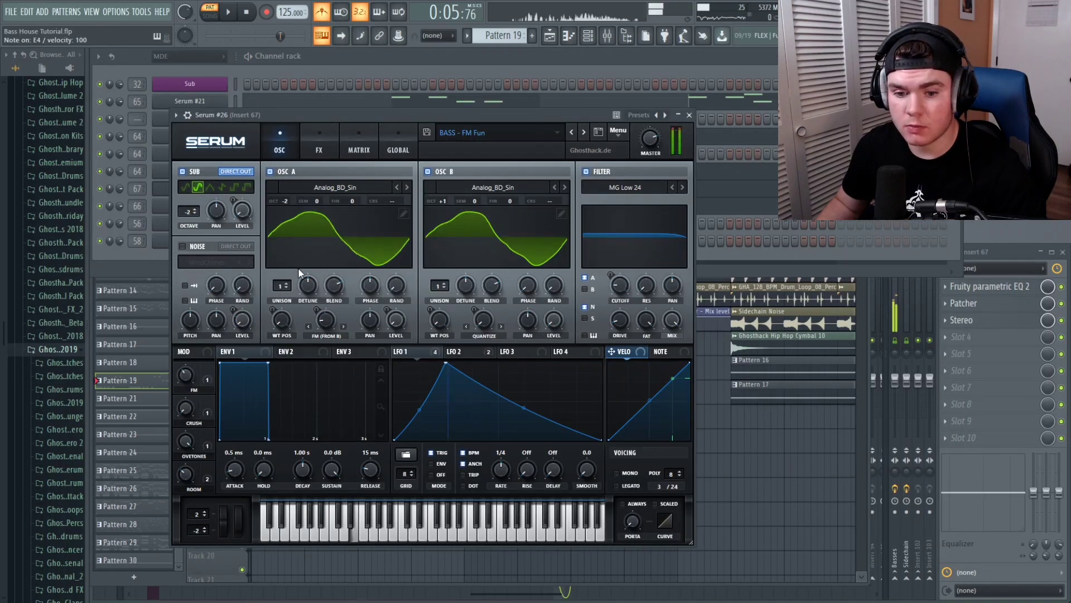
mouse_move(189, 376)
left_mouse_down()
mouse_move(189, 357)
mouse_move(189, 367)
left_mouse_up()
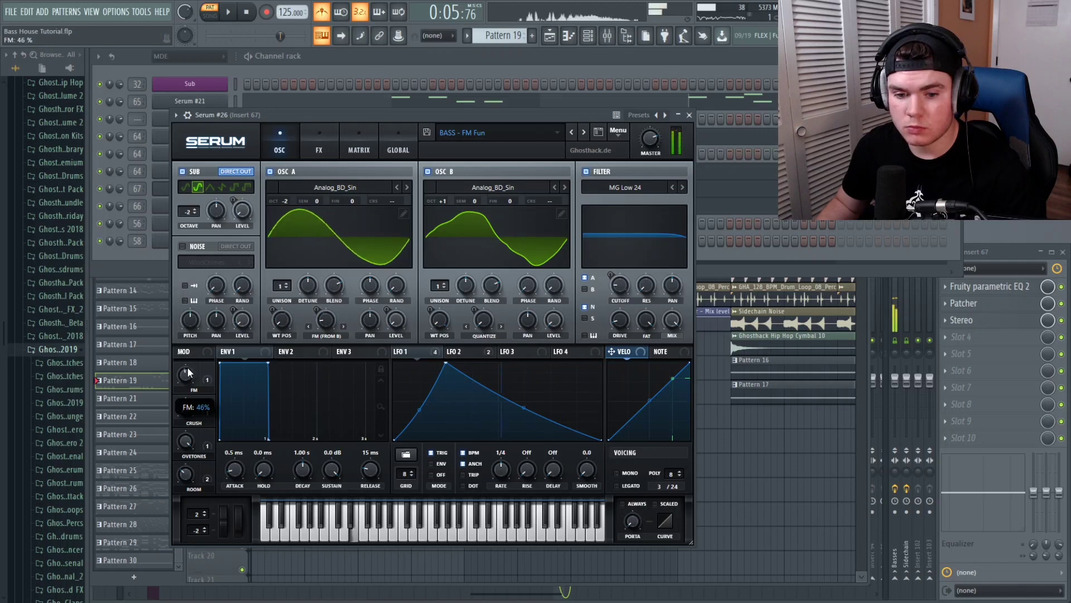
key("space")
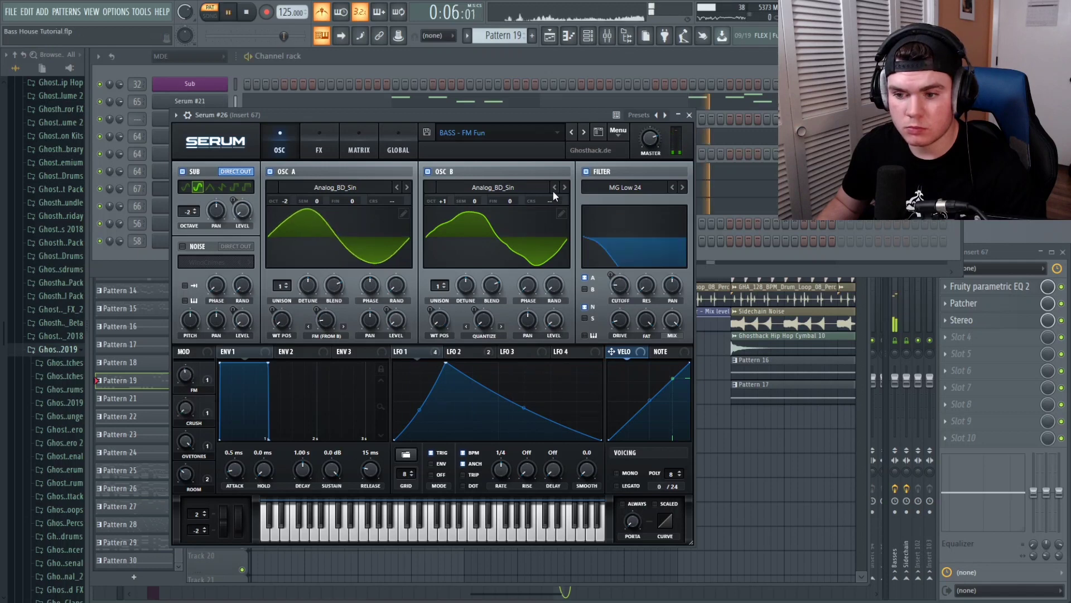
left_click(690, 115)
key("space")
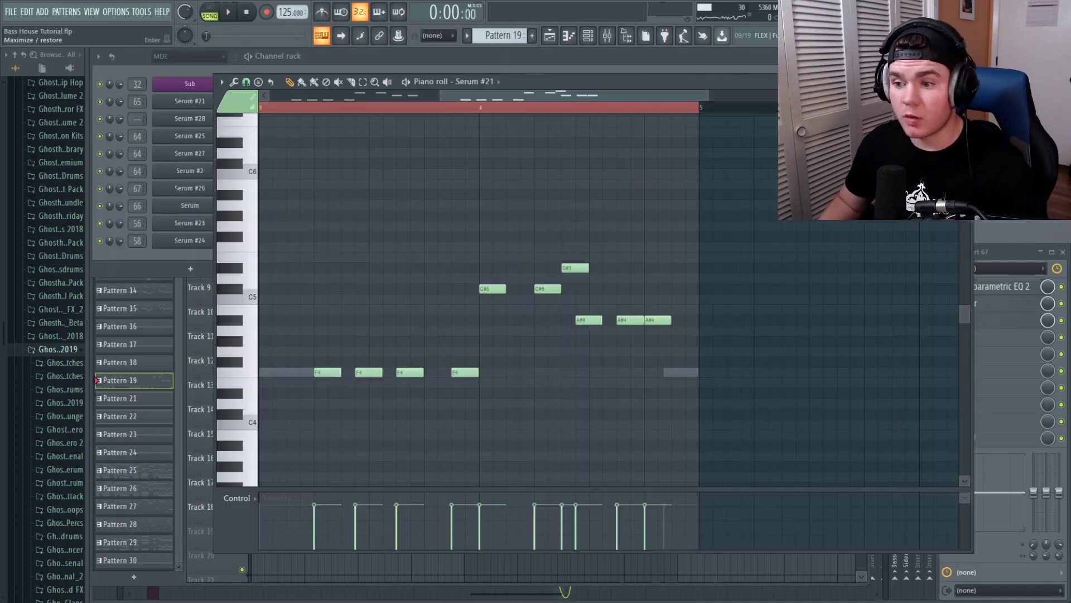
- Solo the Serum #21 channel and play the arrangement
key("F7")
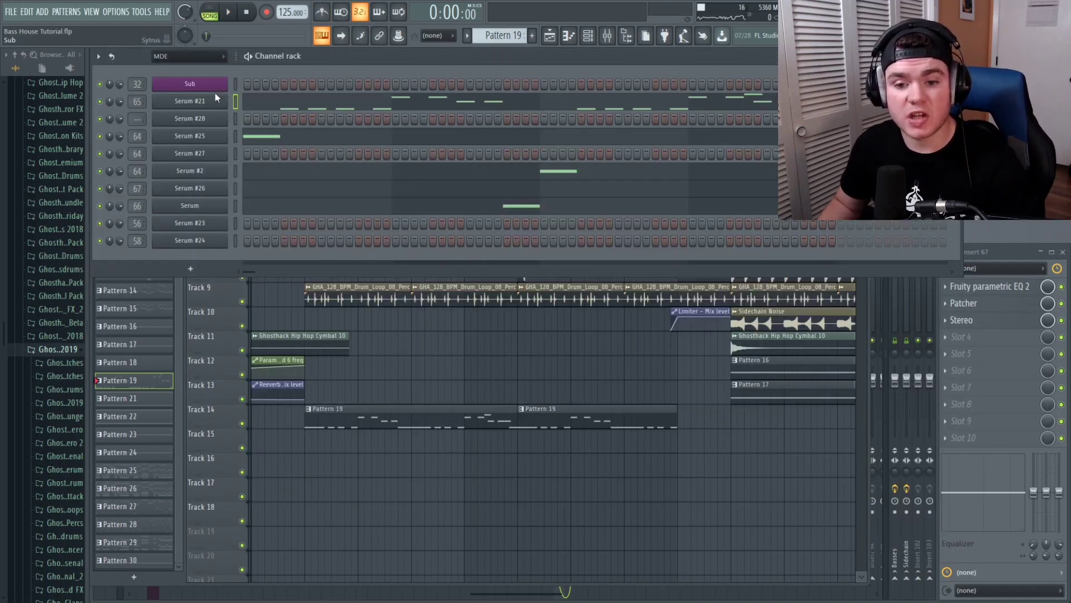
right_click(101, 102)
left_click(120, 110)
left_click(229, 12)
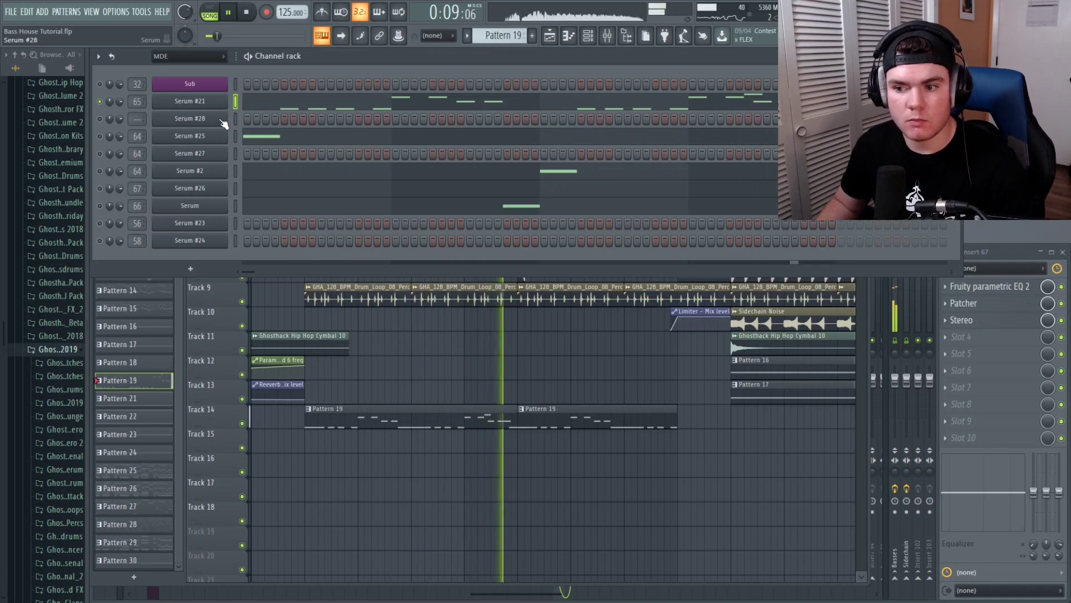
key("space")
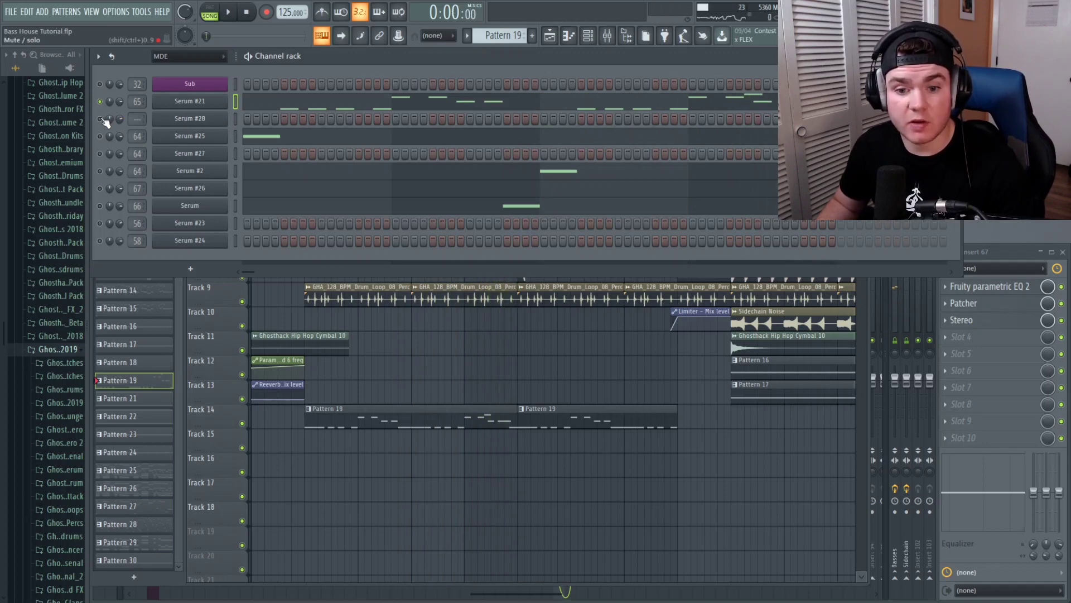
- Unmute Serum #28 and place an F4 about two and a half steps long on beat 2 of bar 1
right_click(214, 121)
left_click(237, 126)
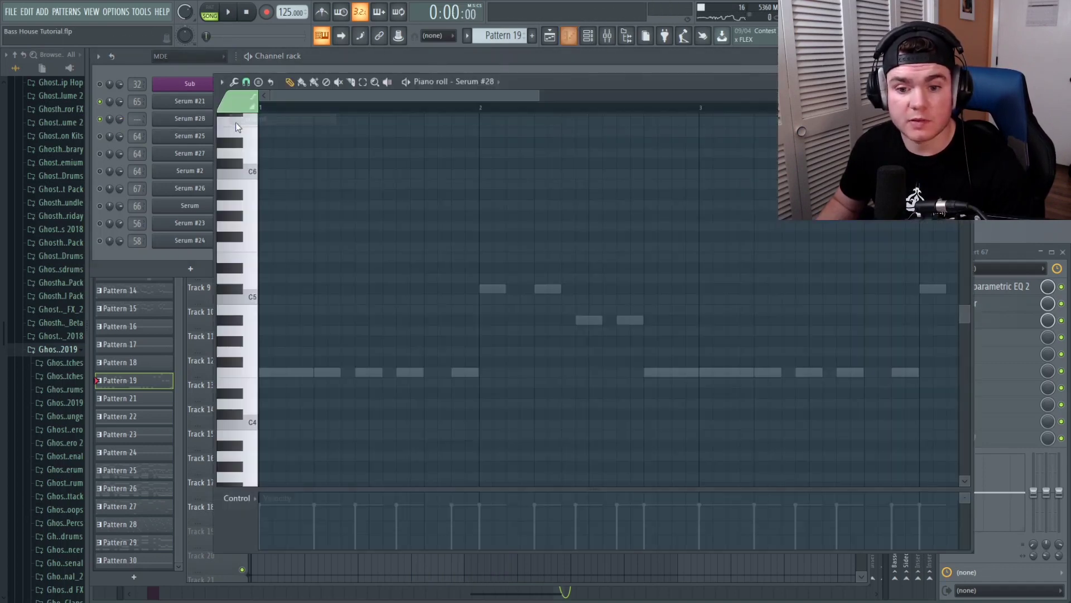
key("space")
left_click(316, 372)
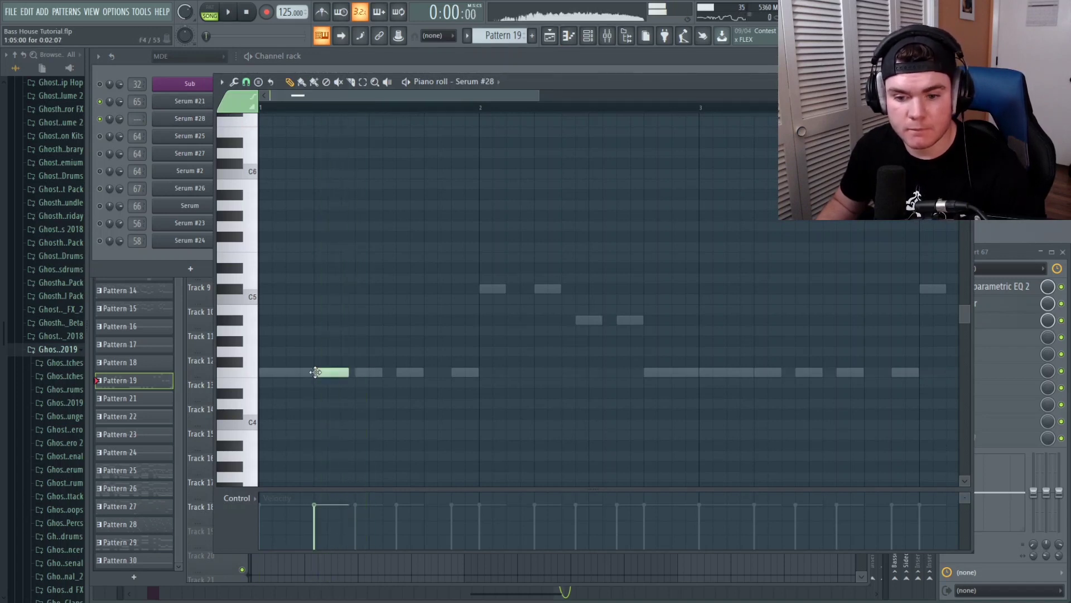
- Add C#5 notes on the first two beats of bar 2 on Serum #28 while checking playback
key("space")
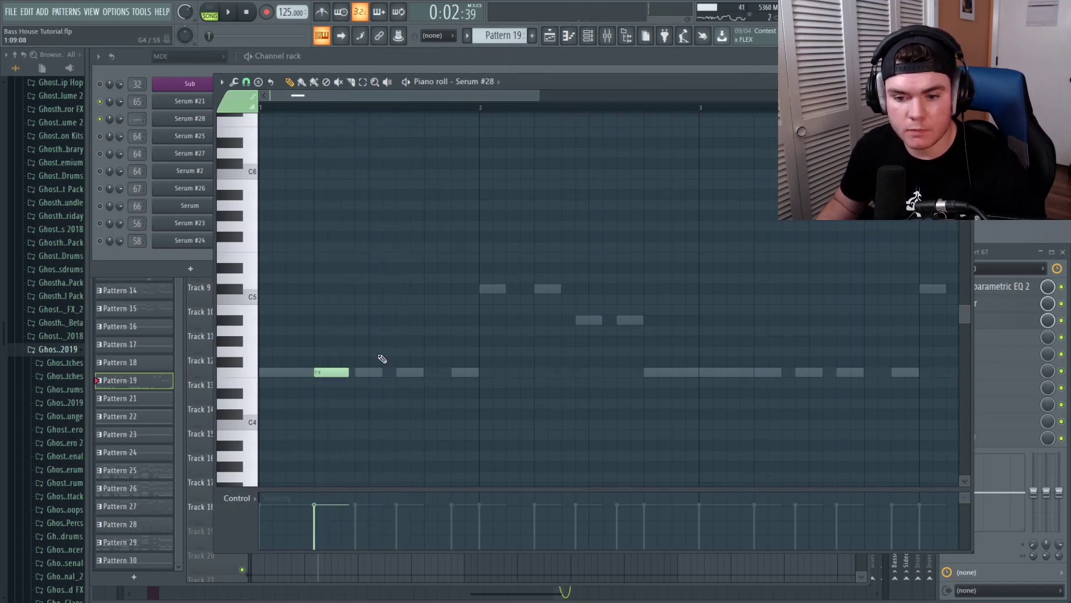
left_click(483, 288)
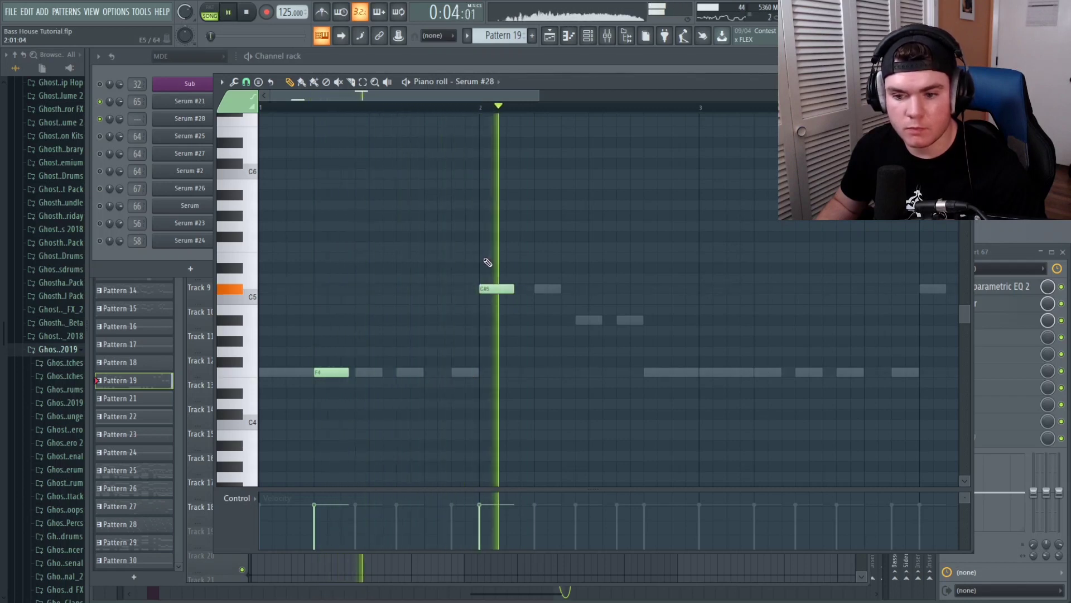
key("space")
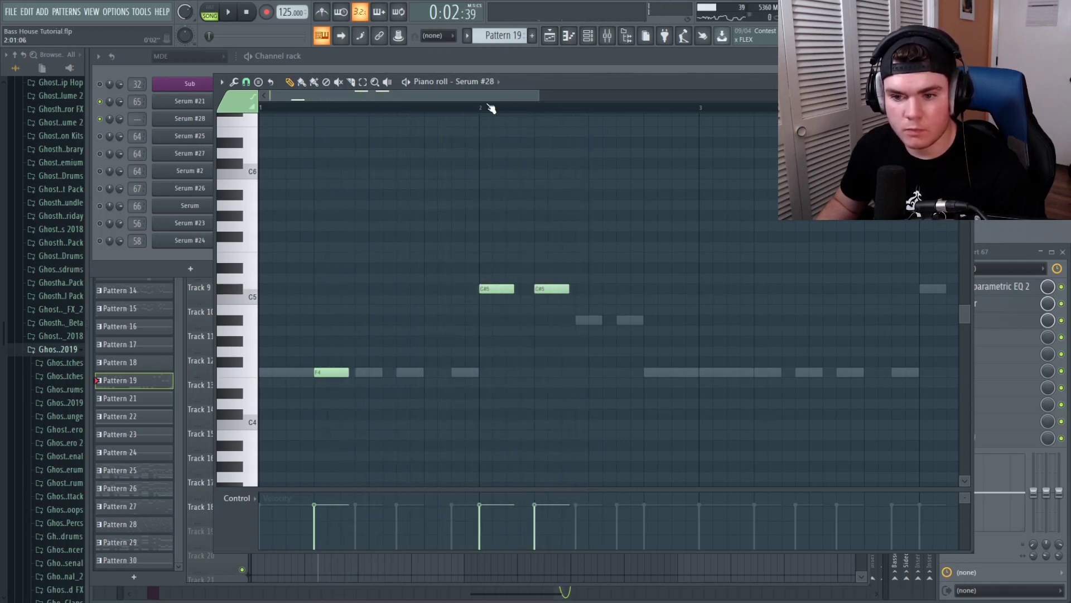
- Play the arrangement from bar 2 to check the layered Serum #28 notes
left_click(493, 108)
key("space")
key("space")
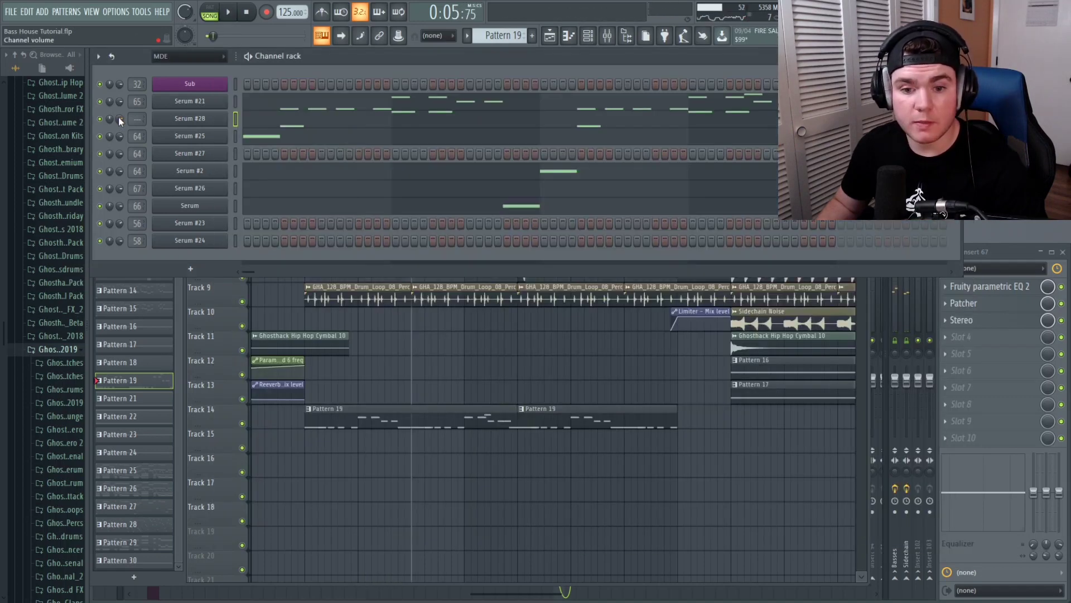
key("space")
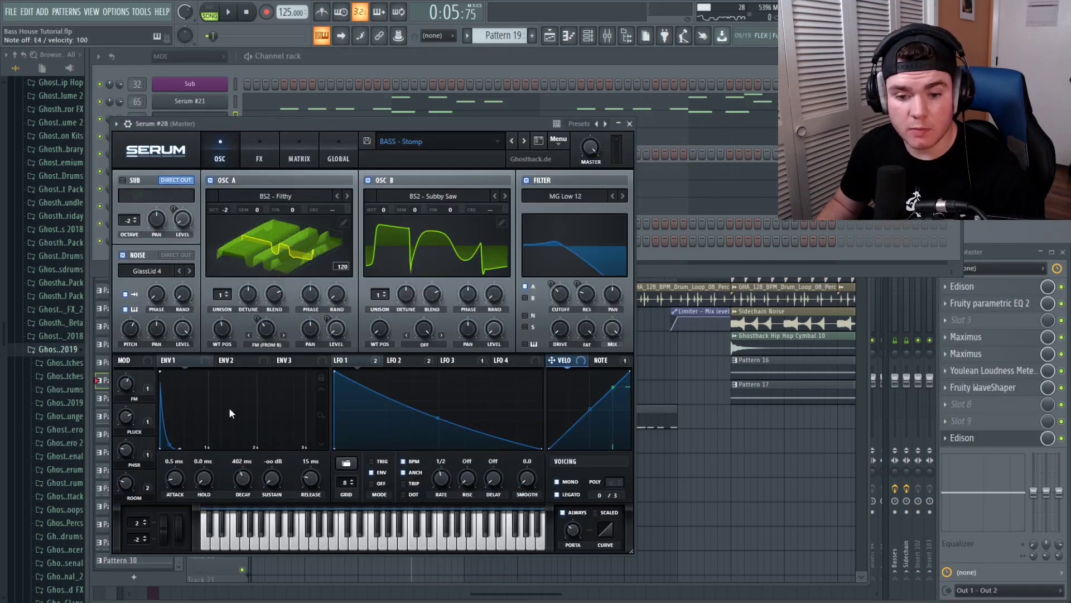
- Set Serum #28's envelope 1 attack to 13 ms and play the result
scroll(180, 466, "up", 2)
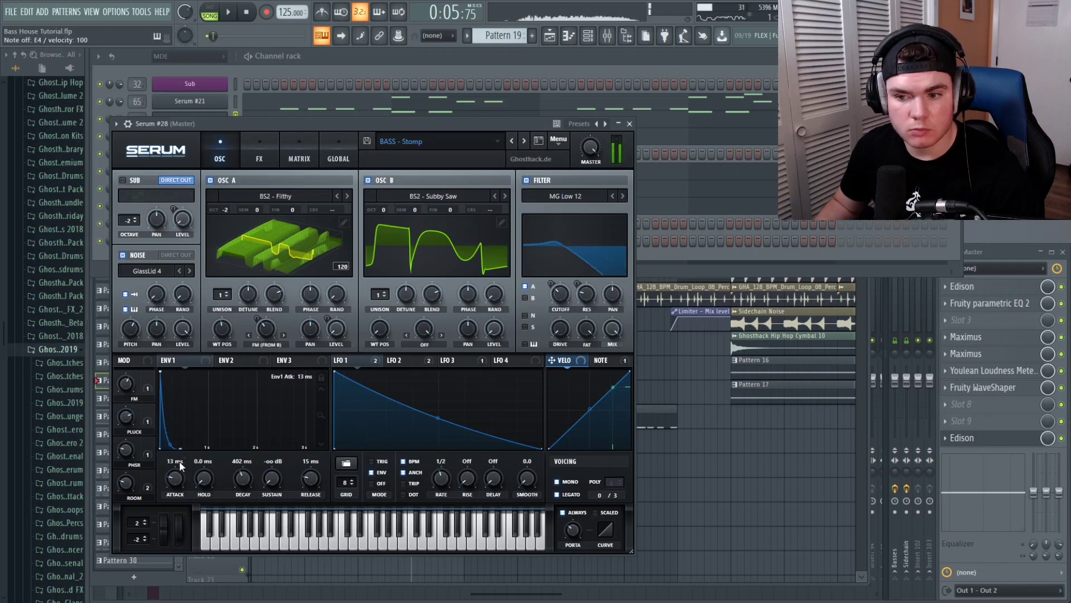
left_click(630, 124)
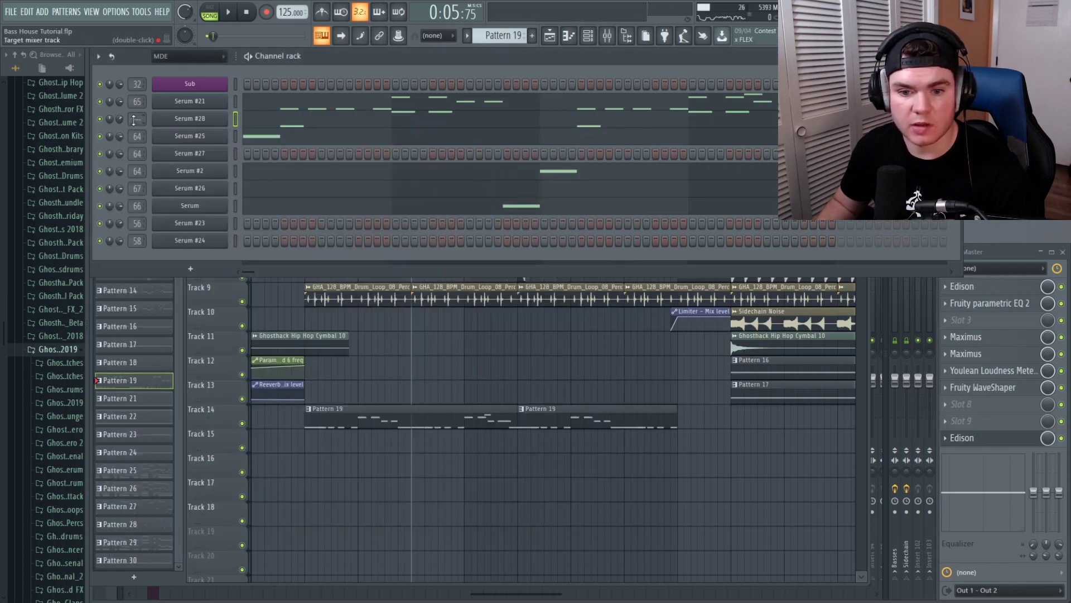
key("space")
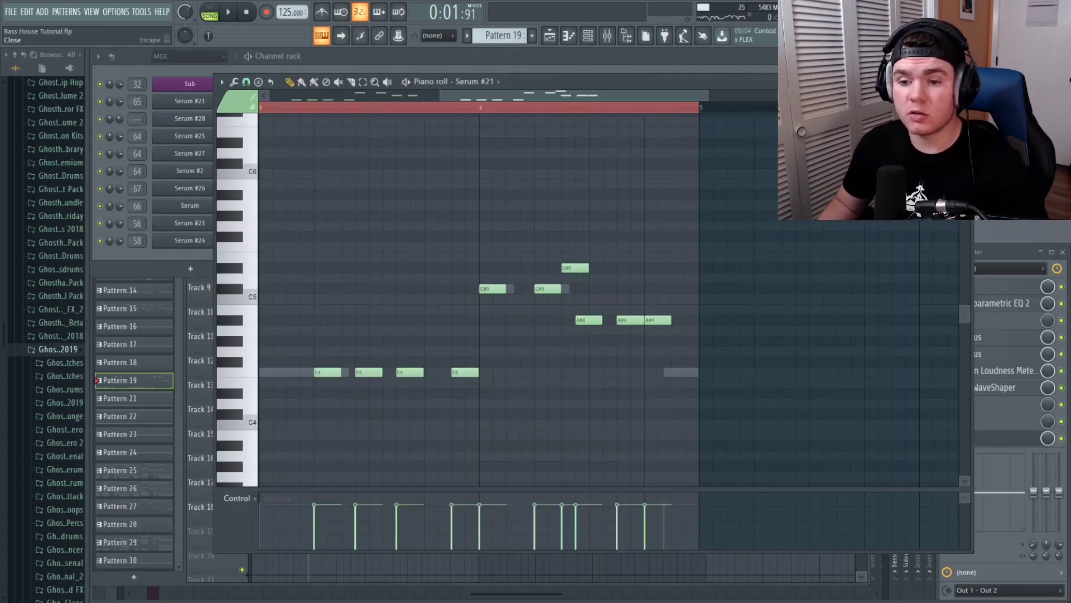
- Close the Serum #21 piano roll and play the arrangement with all bass channels
key("Escape")
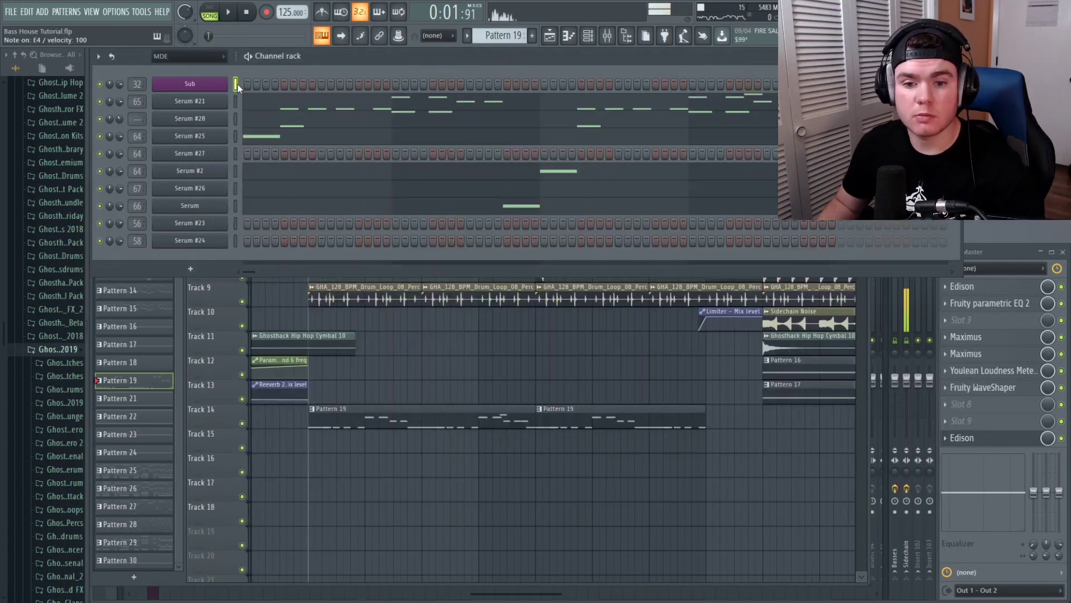
key("space")
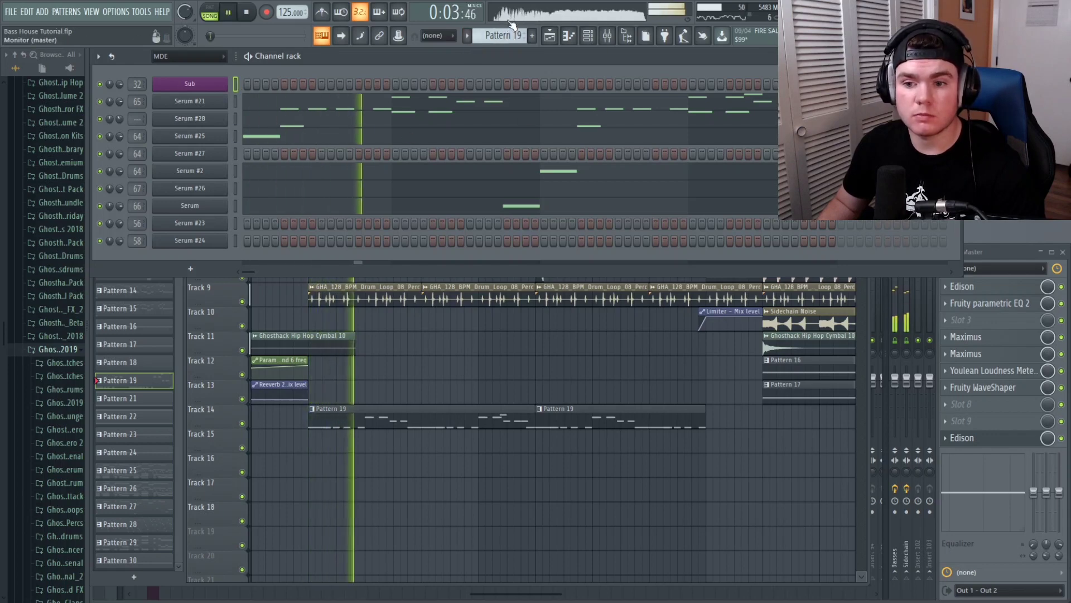
key("space")
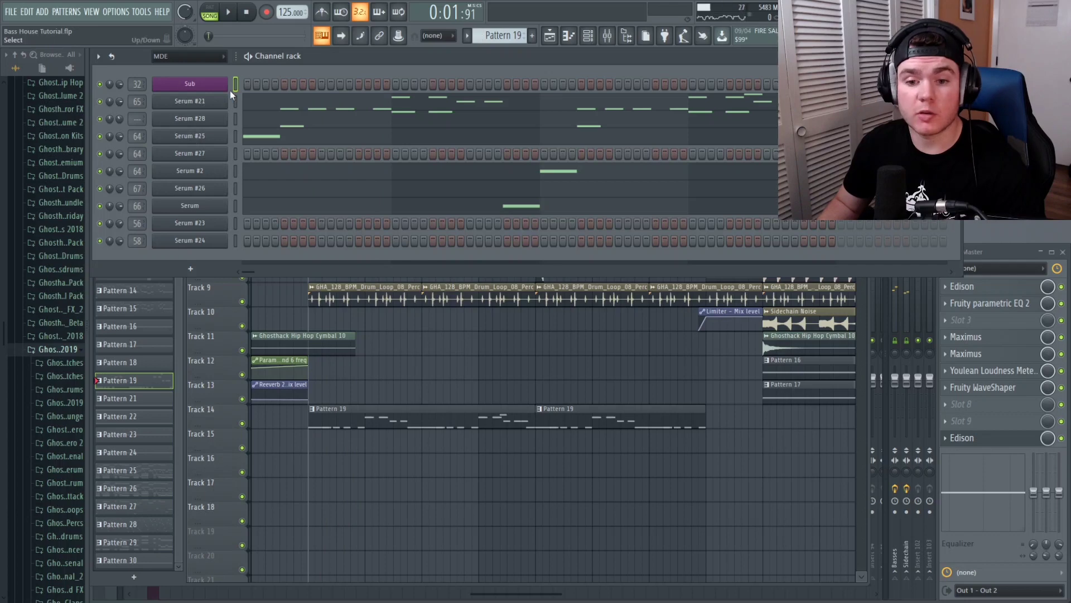
- Add an F4 about two and a half steps long at the start of bar 1 on the Sub channel and play it
right_click(230, 90)
left_click(241, 88)
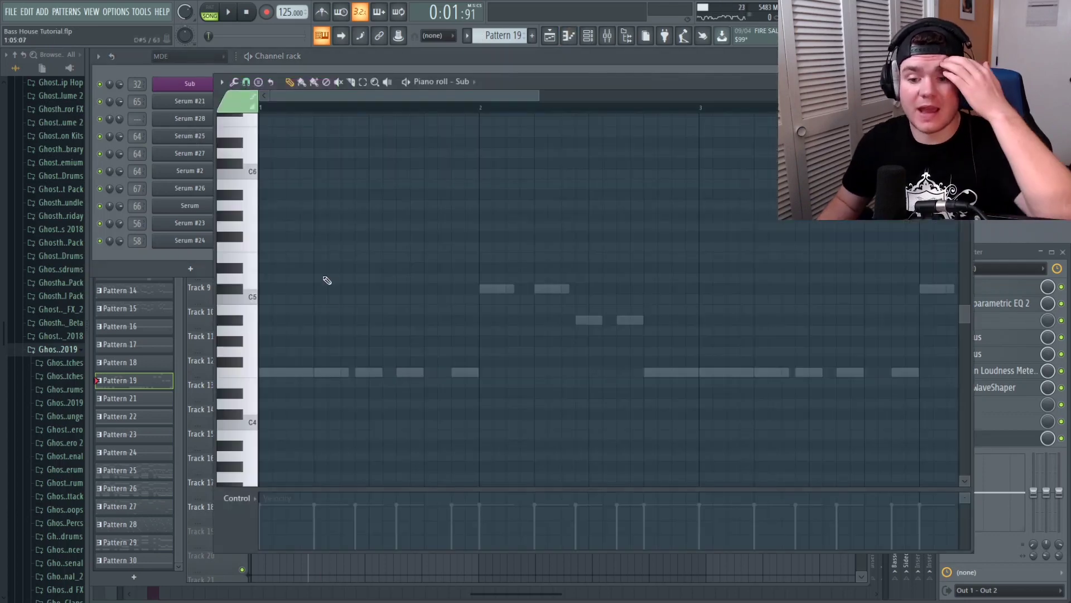
left_click(277, 372)
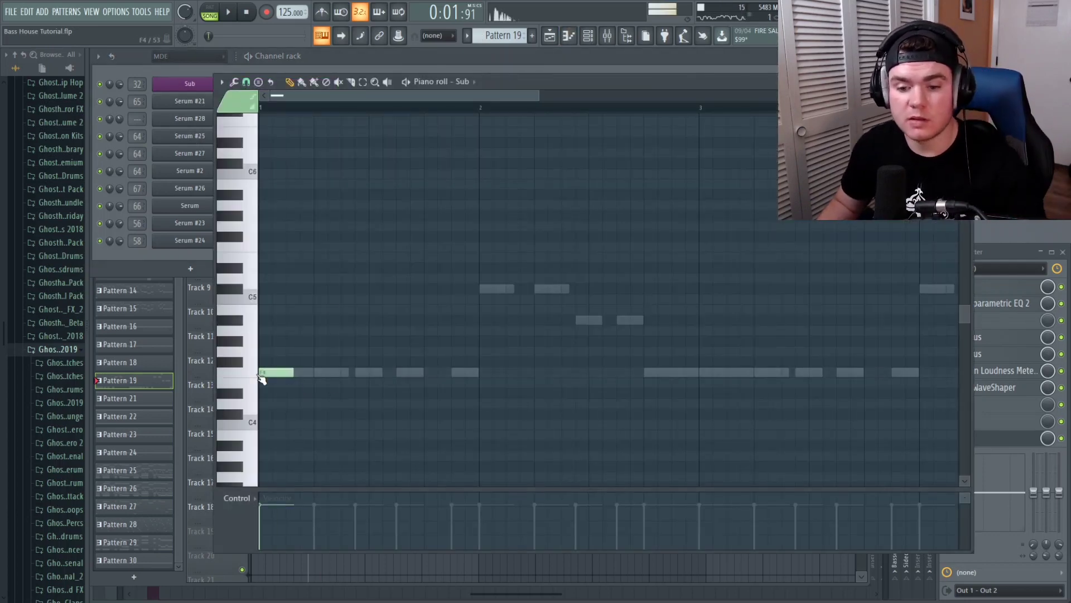
key("space")
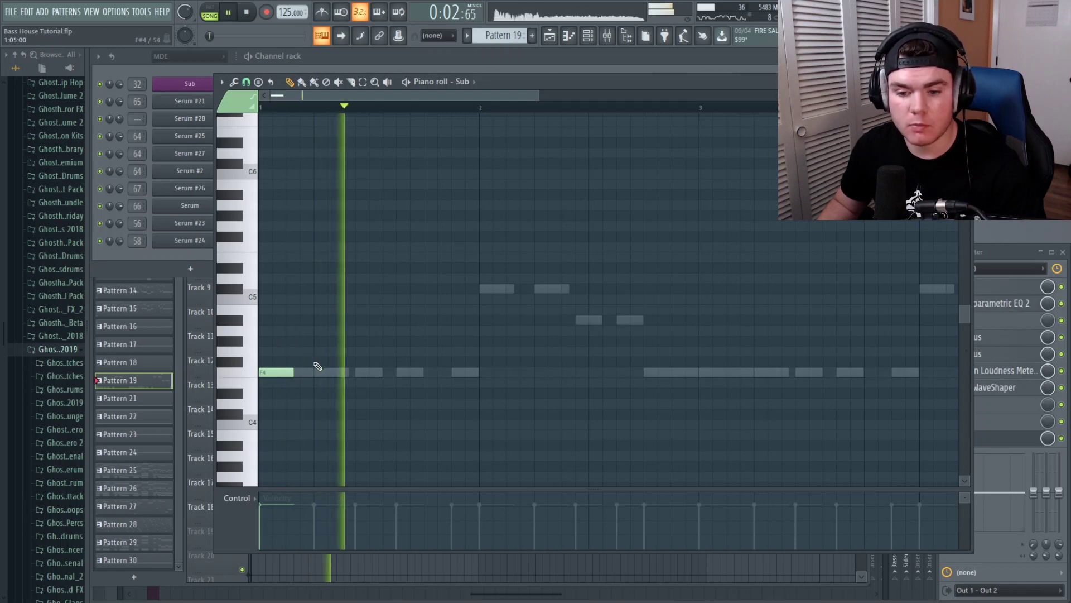
key("space")
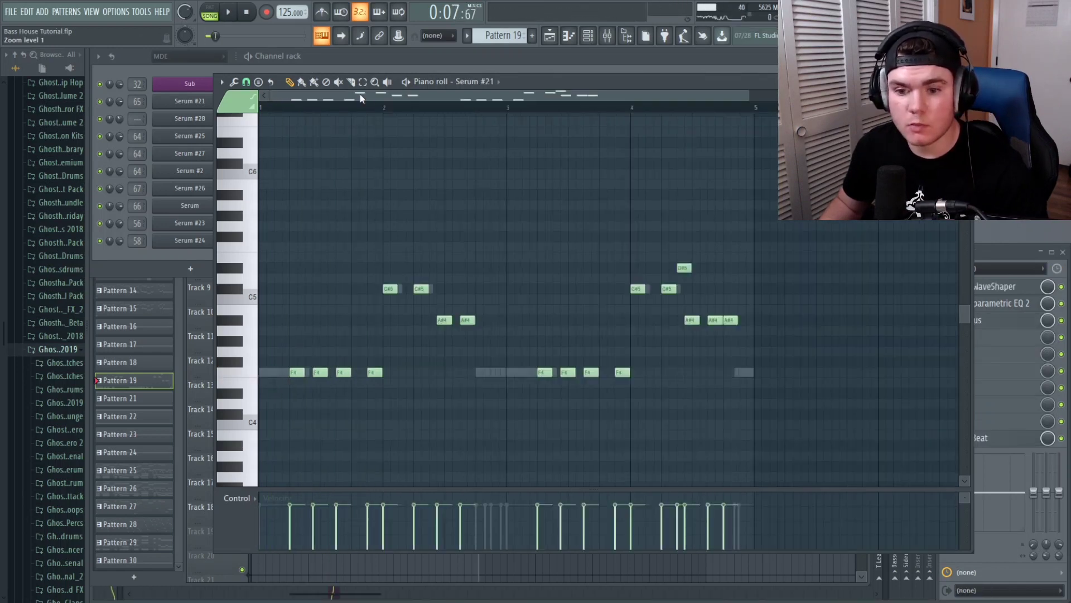
- Lower the Sub mixer track's volume slightly during playback and return to the Serum #21 piano roll
left_click(233, 13)
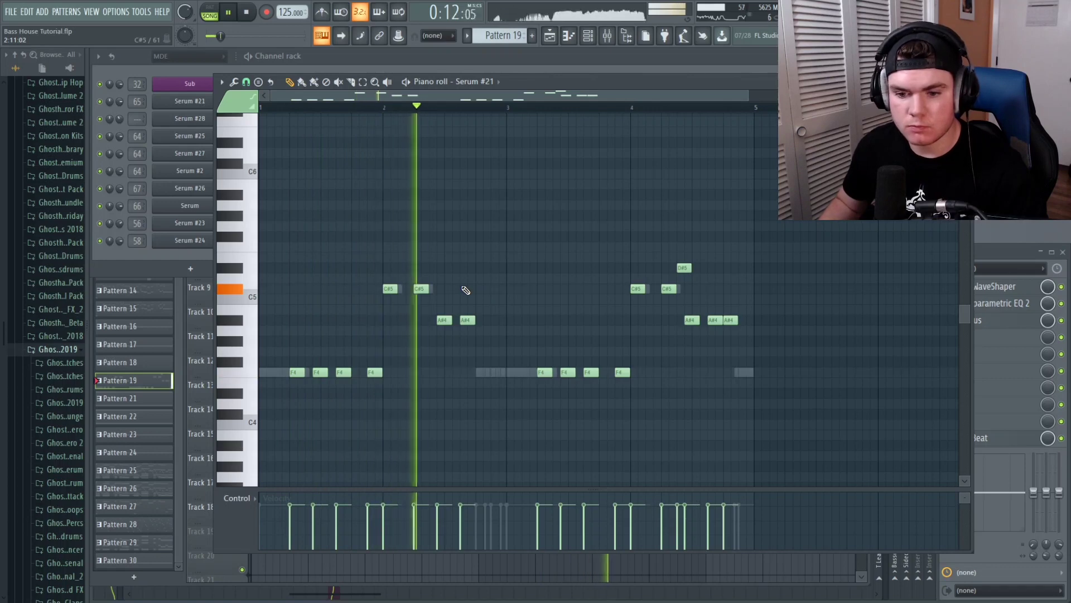
left_click_drag(334, 392, 334, 395)
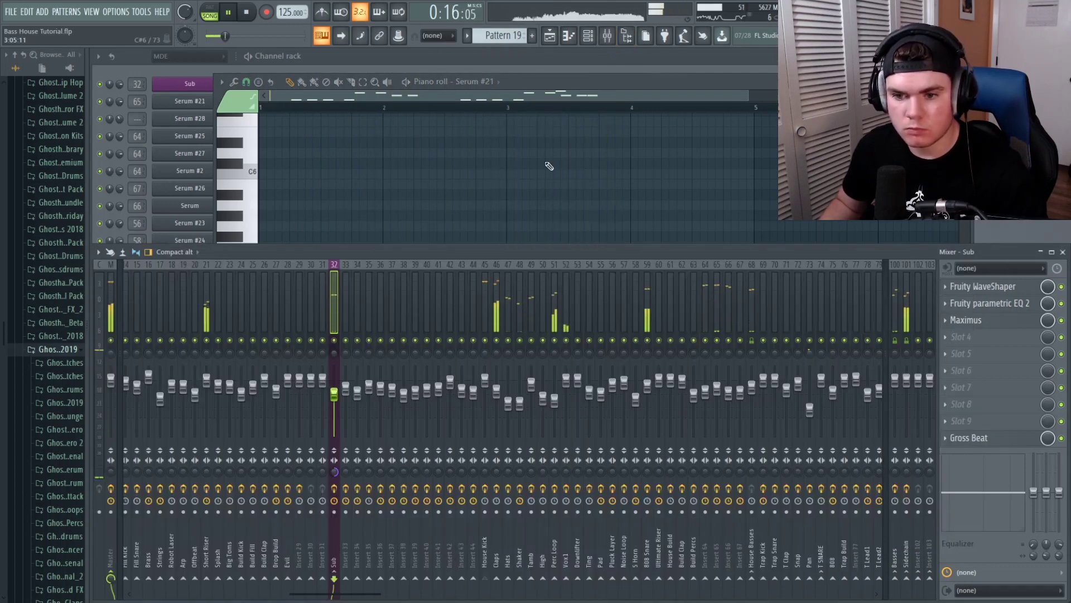
left_click(541, 89)
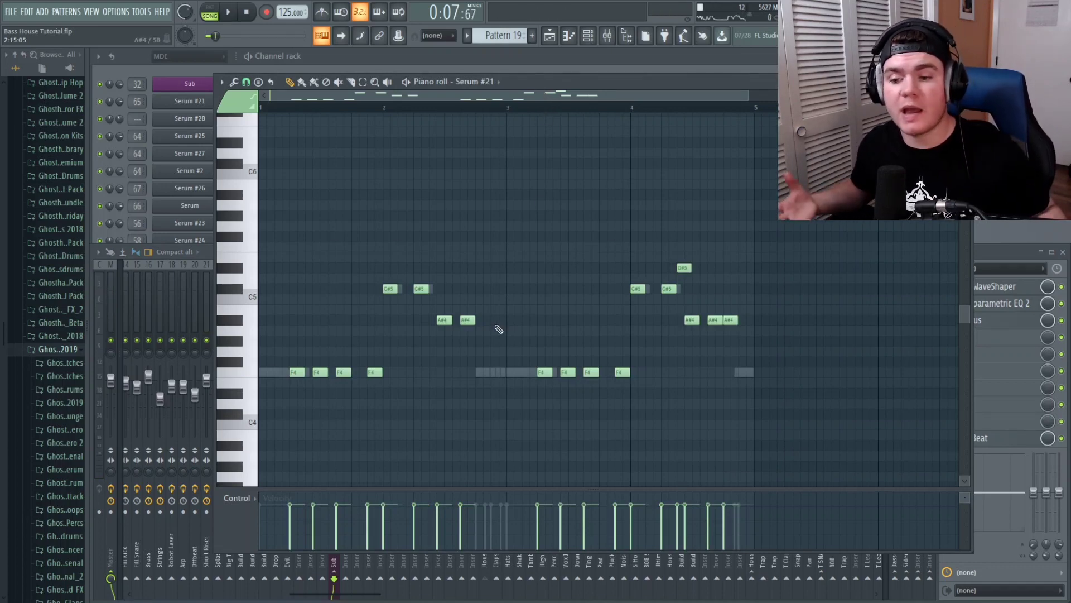
- Solo Serum #21 and play bar 1 of the pattern as a loop with the metronome on
left_click(421, 59)
right_click(101, 102)
left_click(116, 108)
left_click(287, 104)
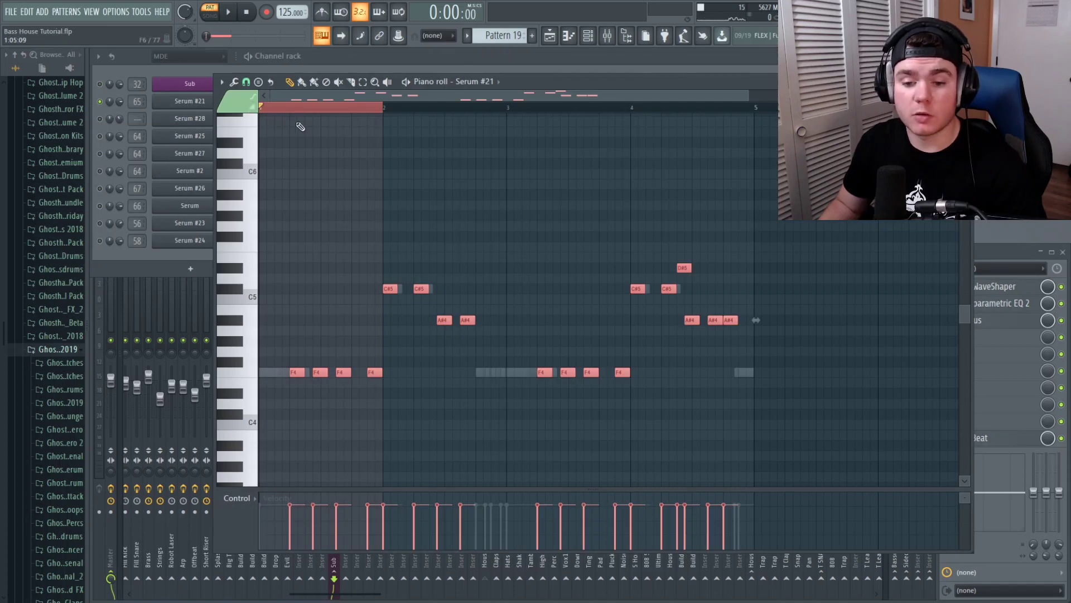
left_click(323, 12)
key("space")
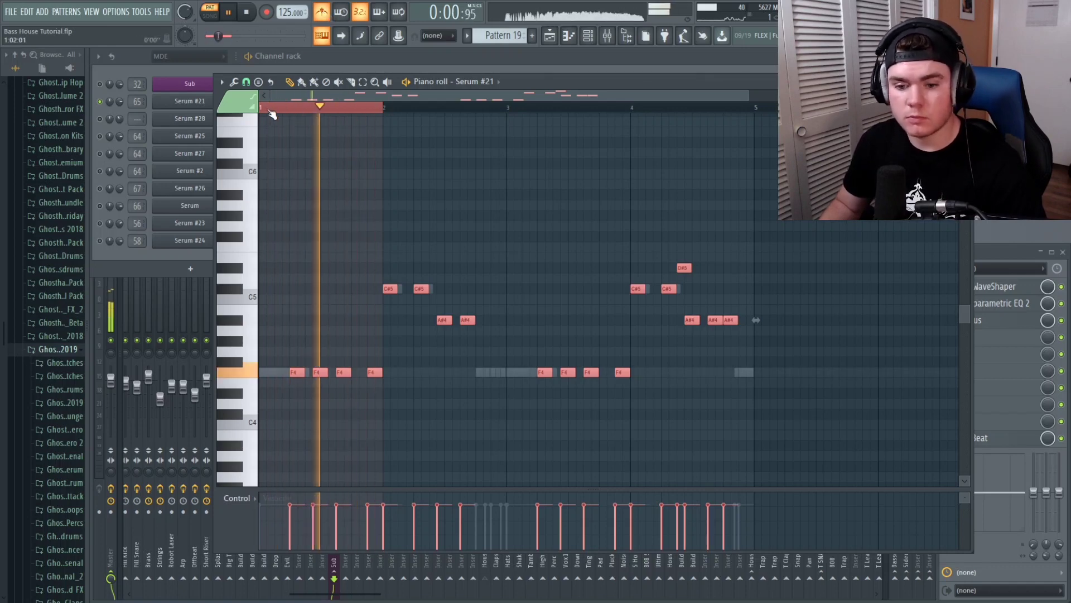
key("space")
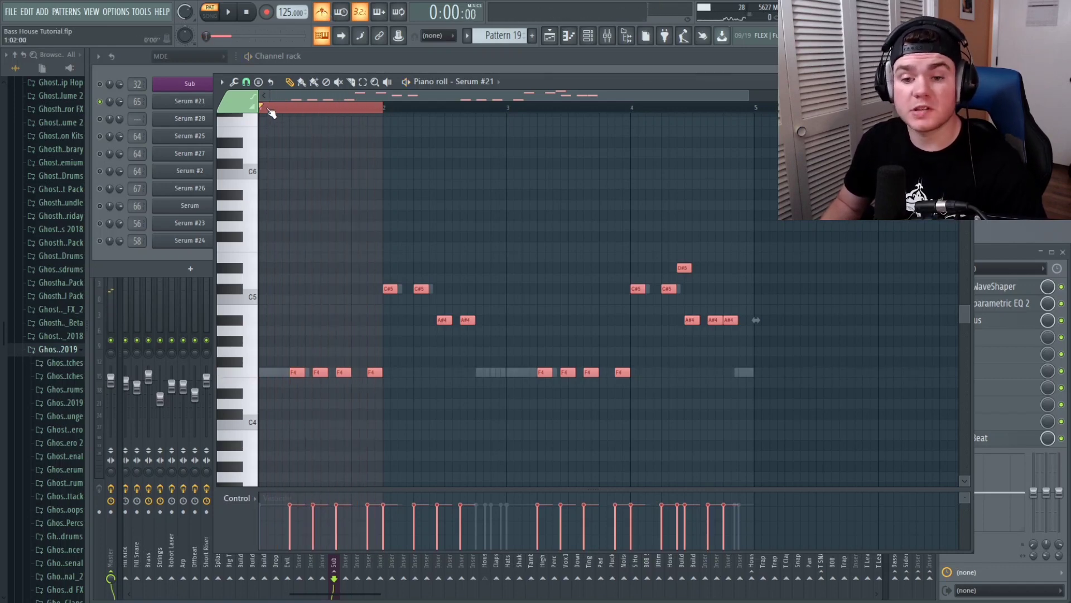
- Play bar 2 of the Serum #21 pattern by itself and bars 1 and 2 together
left_click_drag(268, 108, 507, 123)
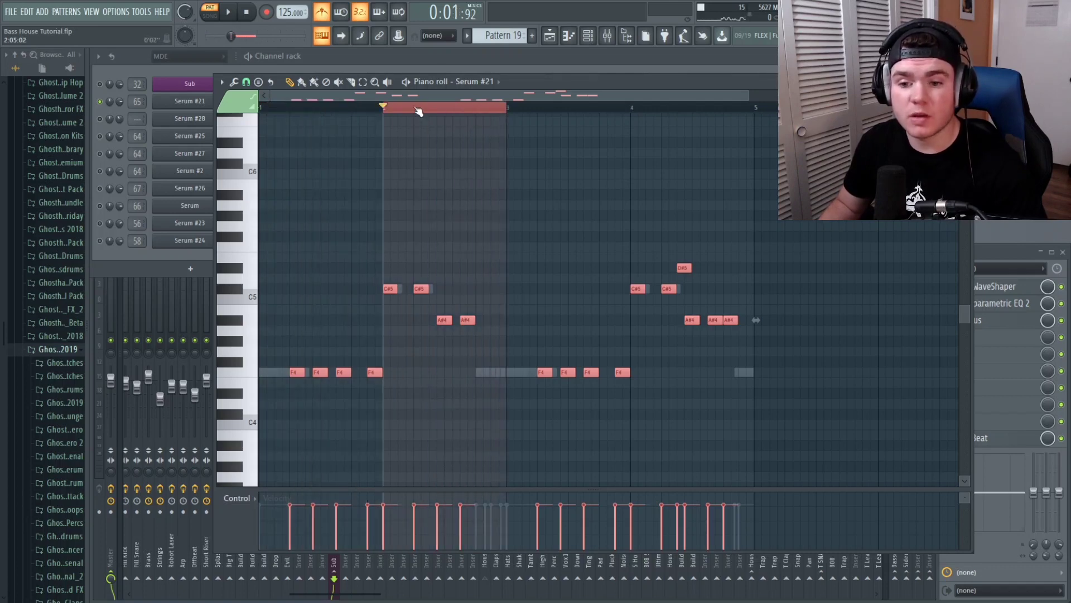
key("space")
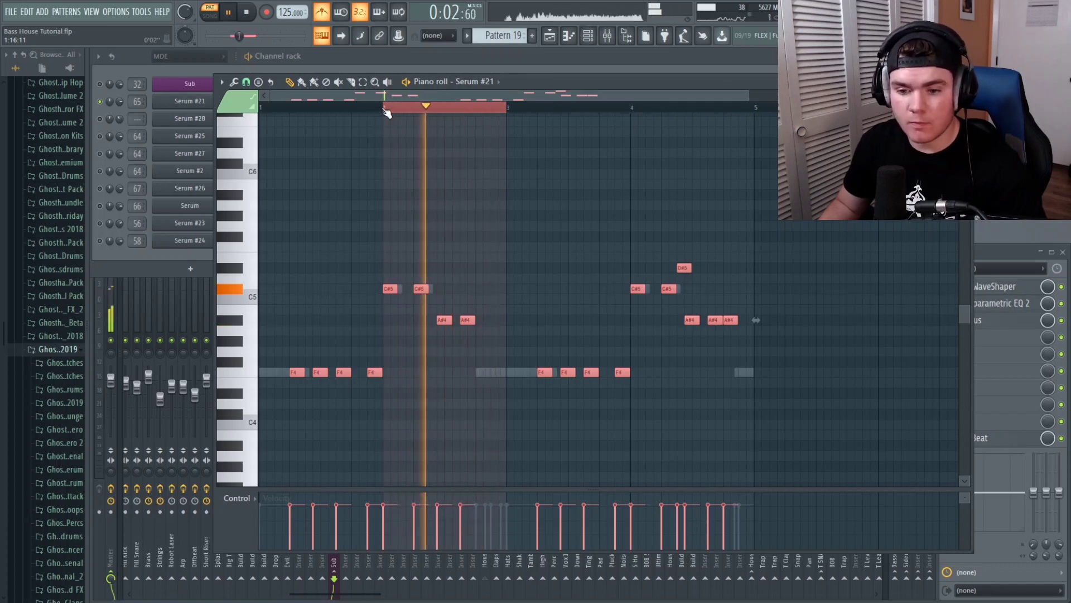
key("space")
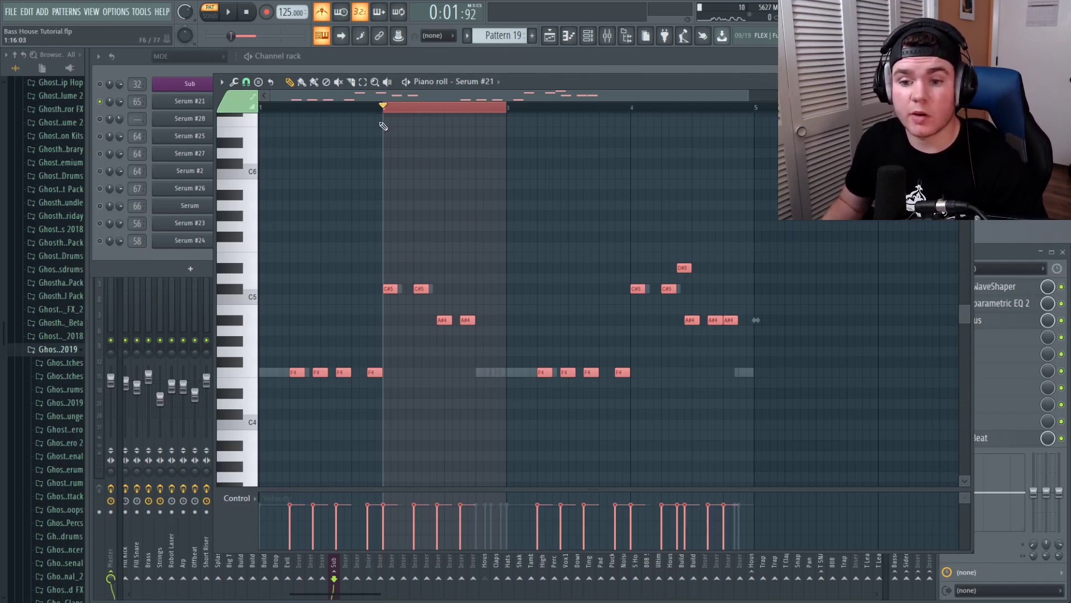
left_click_drag(384, 107, 256, 106)
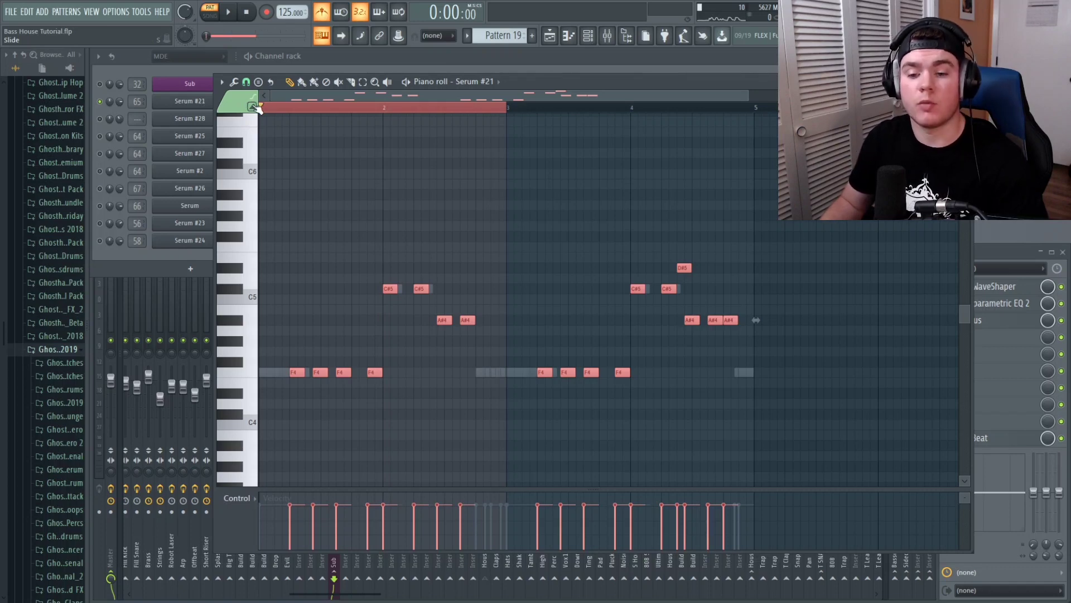
key("space")
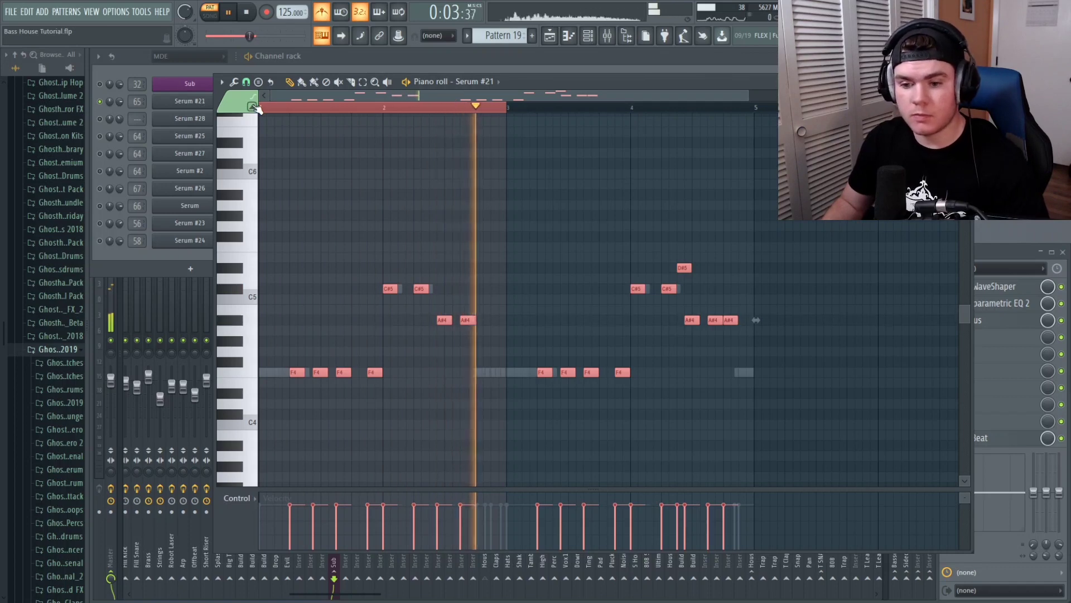
key("space")
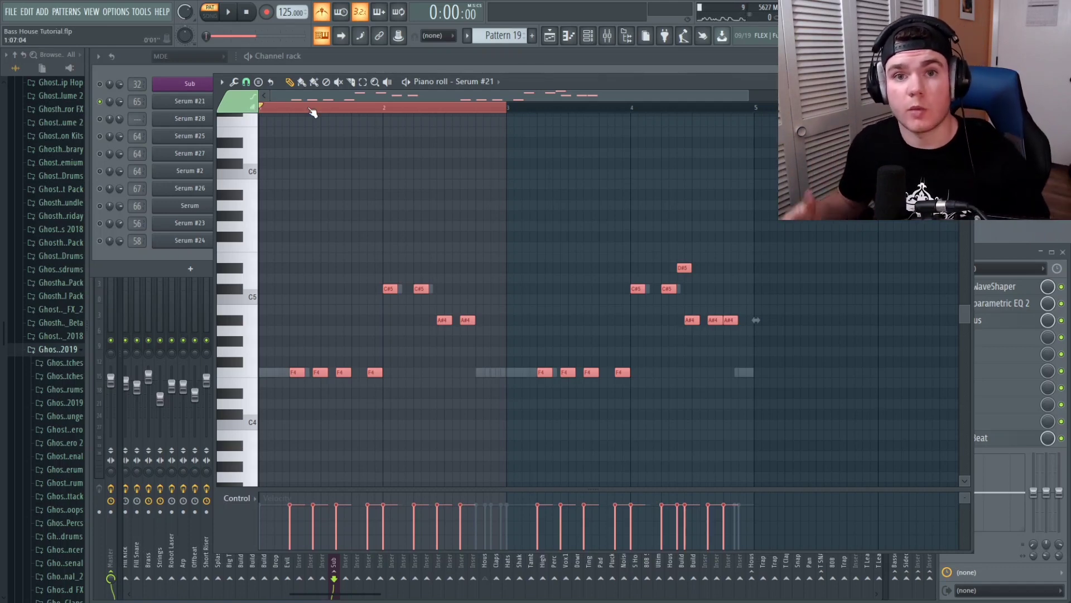
- Loop bar 3 of the Serum #21 pattern for playback and do the same with bar 4
left_click_drag(507, 108, 634, 175)
key("space")
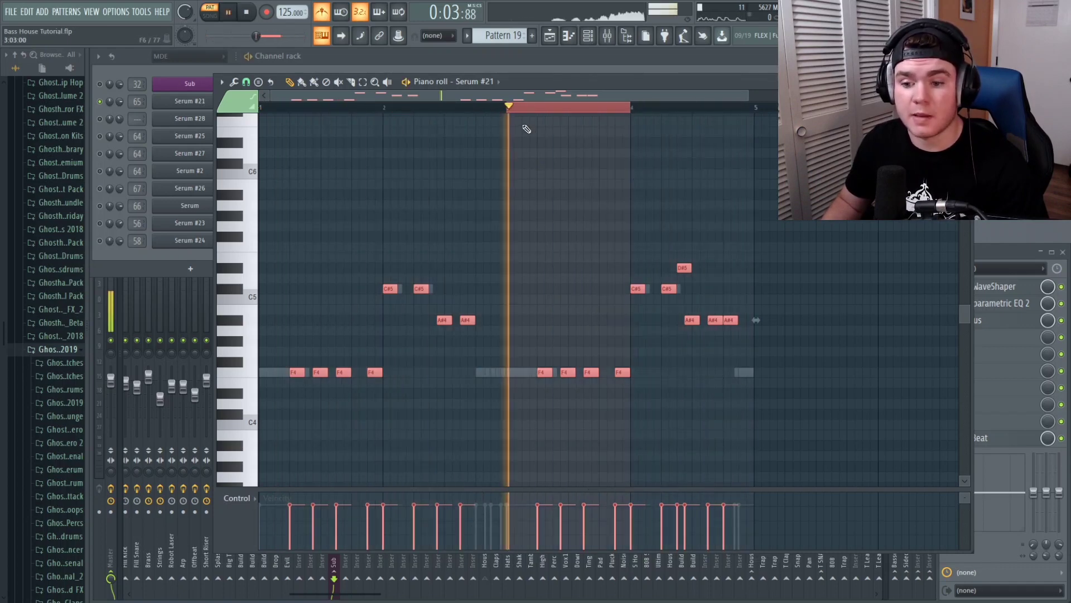
key("space")
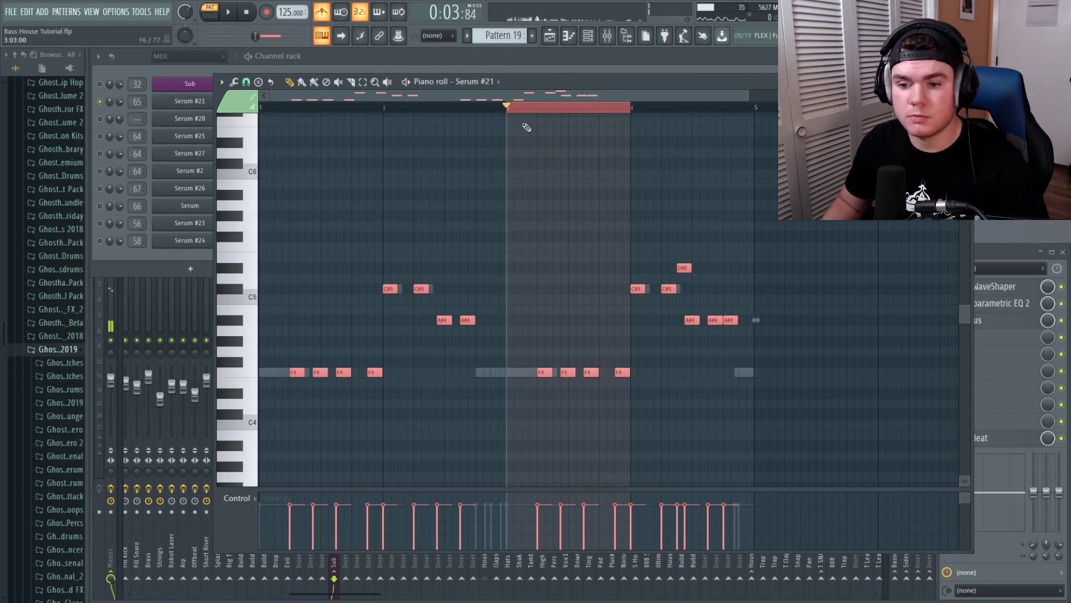
left_click_drag(510, 107, 757, 119)
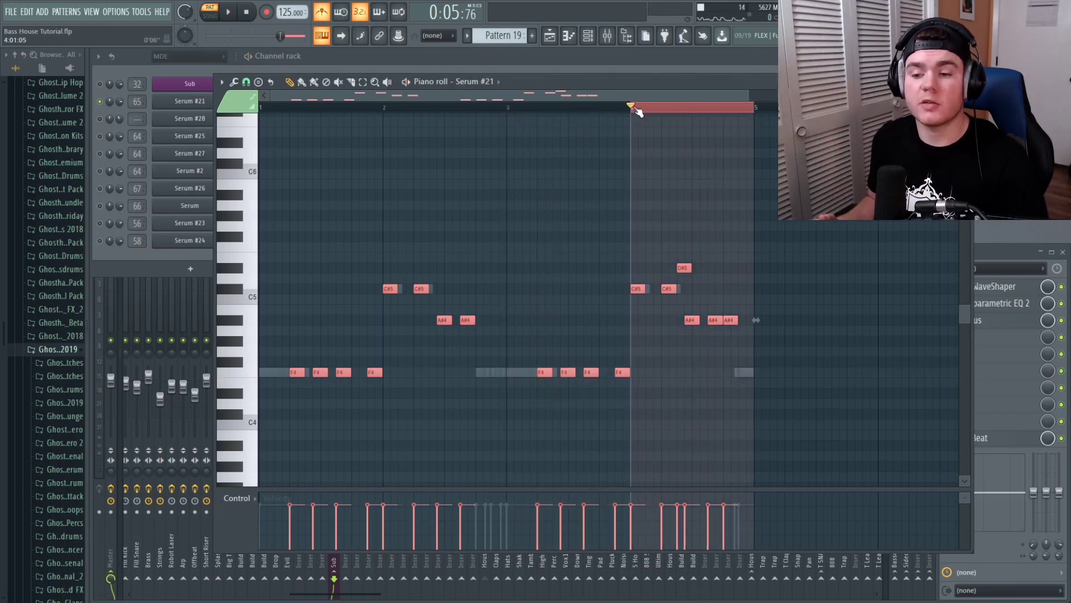
key("space")
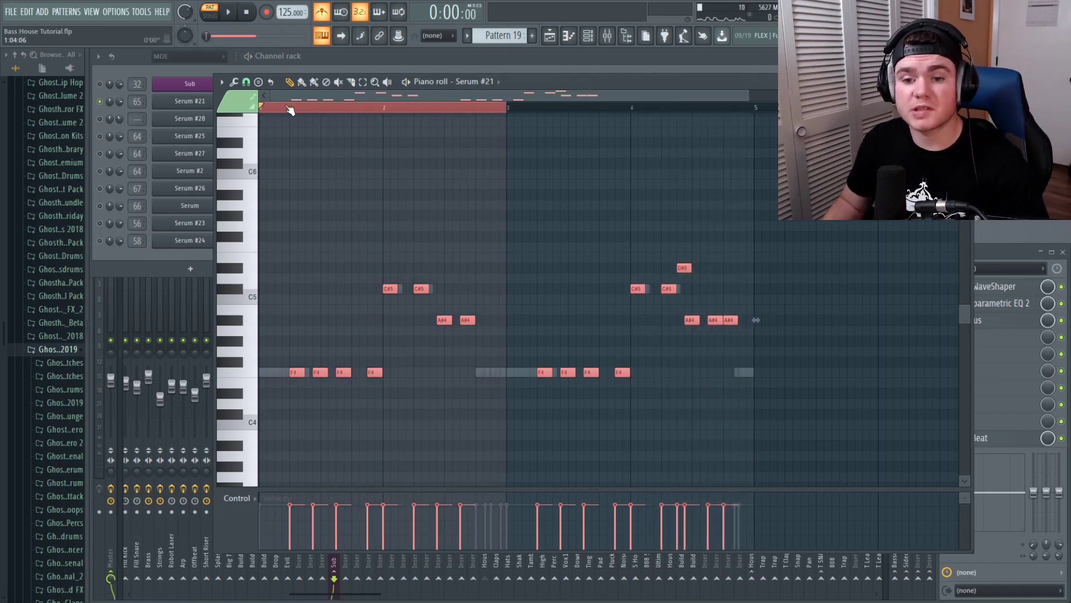
- Clear the time selection in the Serum #21 piano roll and save the project
left_click_drag(508, 108, 760, 149)
left_click_drag(507, 108, 272, 108)
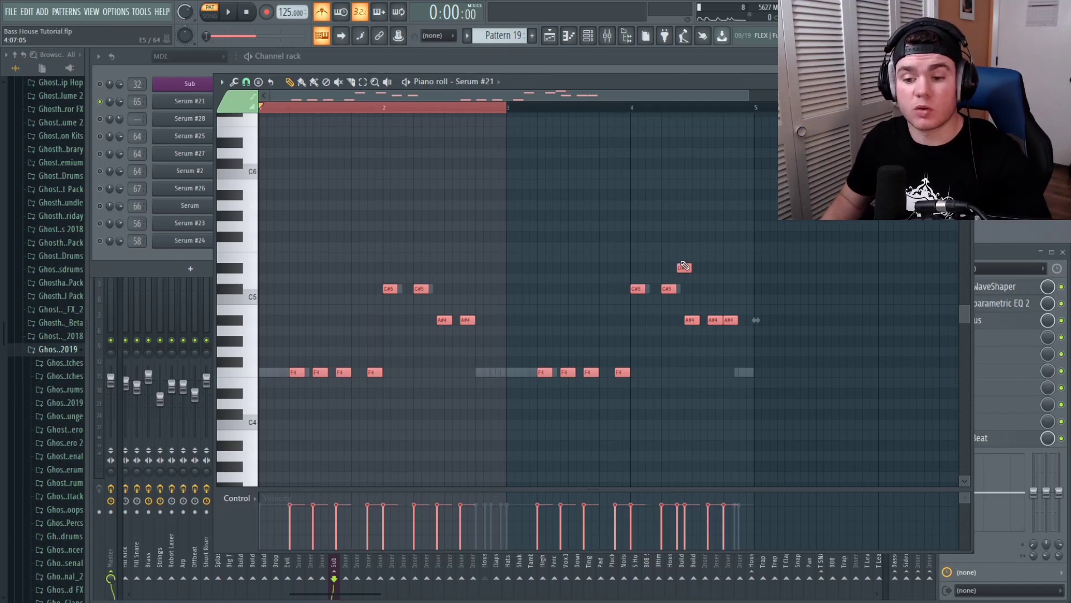
left_click_drag(505, 108, 264, 112)
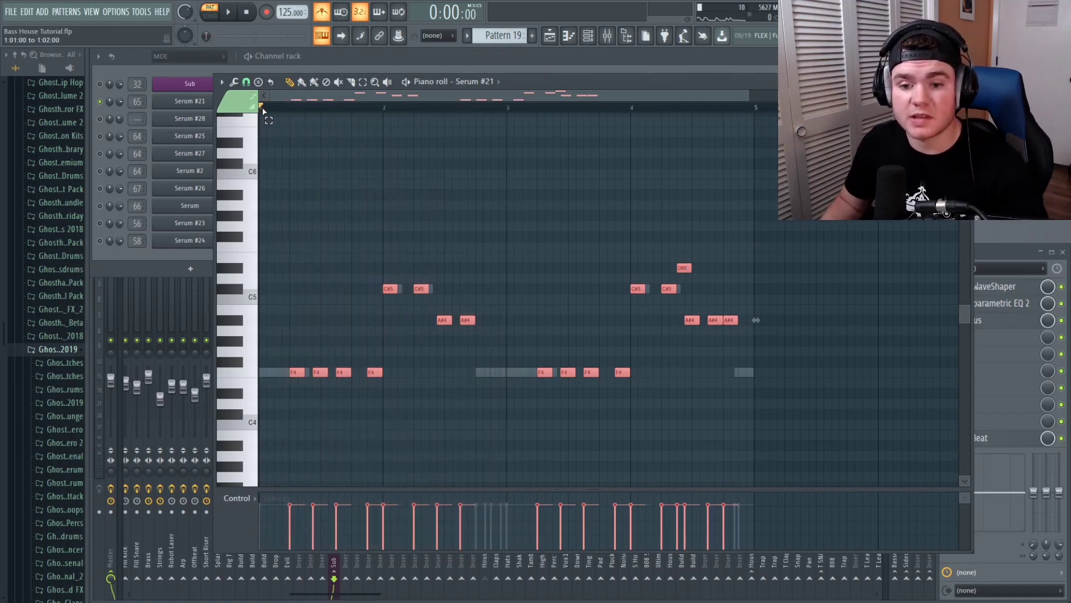
key("ctrl+s")
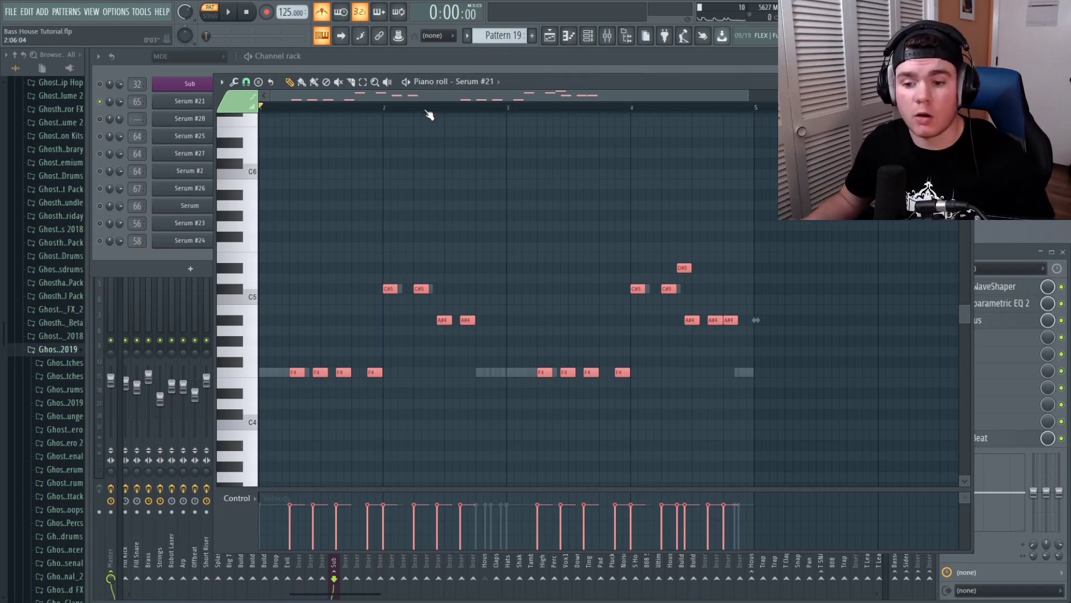
- Place a four-bar Pattern 19 clip at bar 10 on Track 15 of the playlist and play from bar 9
left_click(273, 352)
scroll(273, 351, "down", 2)
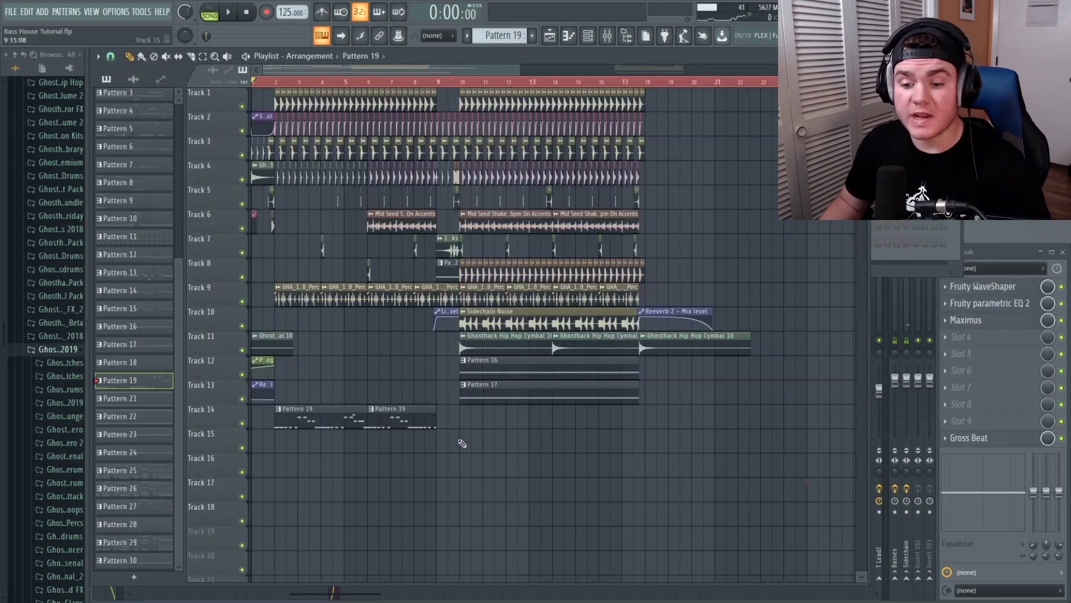
left_click(462, 443)
scroll(480, 87, "up", 3)
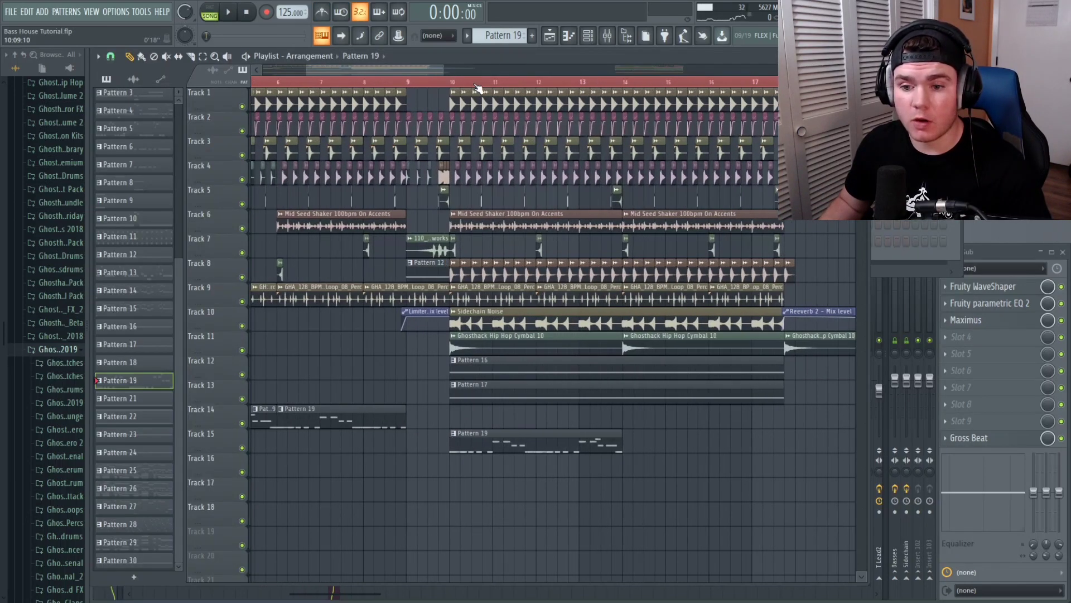
left_click(408, 84)
key("space")
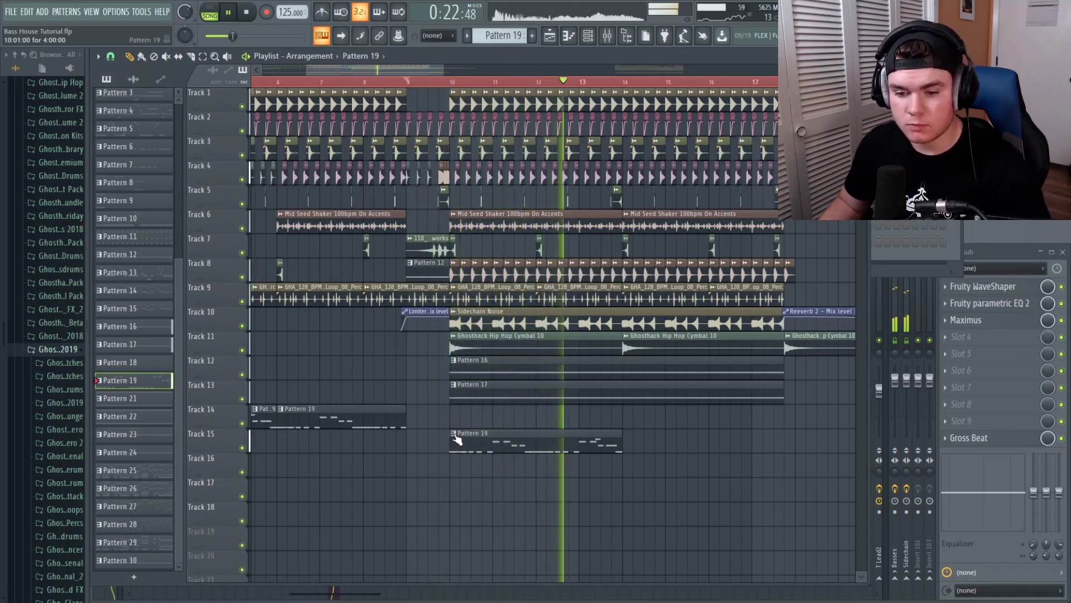
key("space")
- Make the Pattern 19 clip at bar 10 on Track 15 unique and open the new pattern's Serum #21 notes
left_click(456, 440)
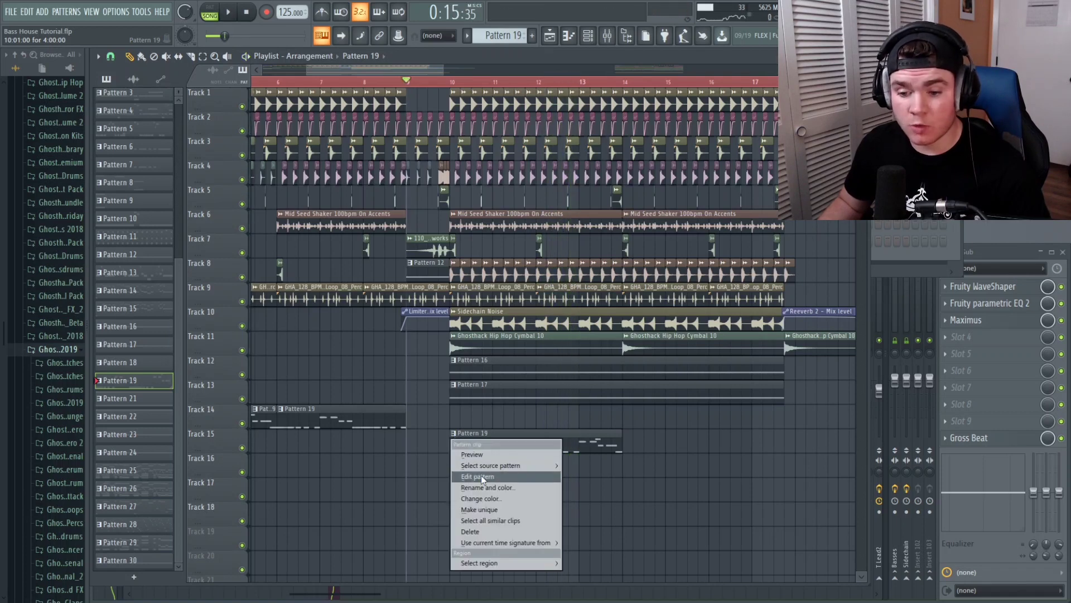
left_click(483, 513)
double_click(493, 445)
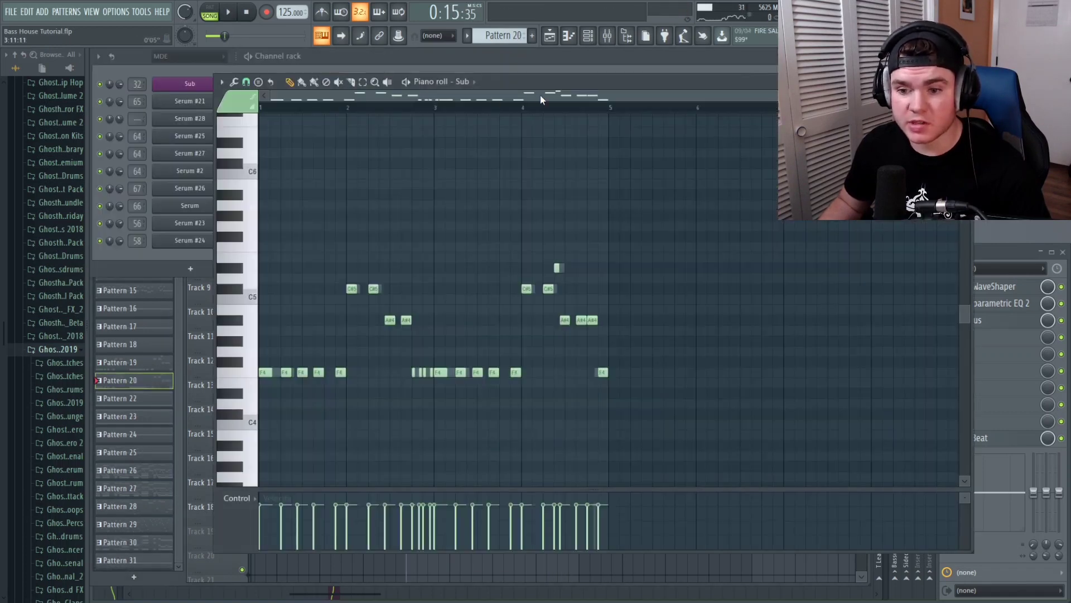
left_click(967, 81)
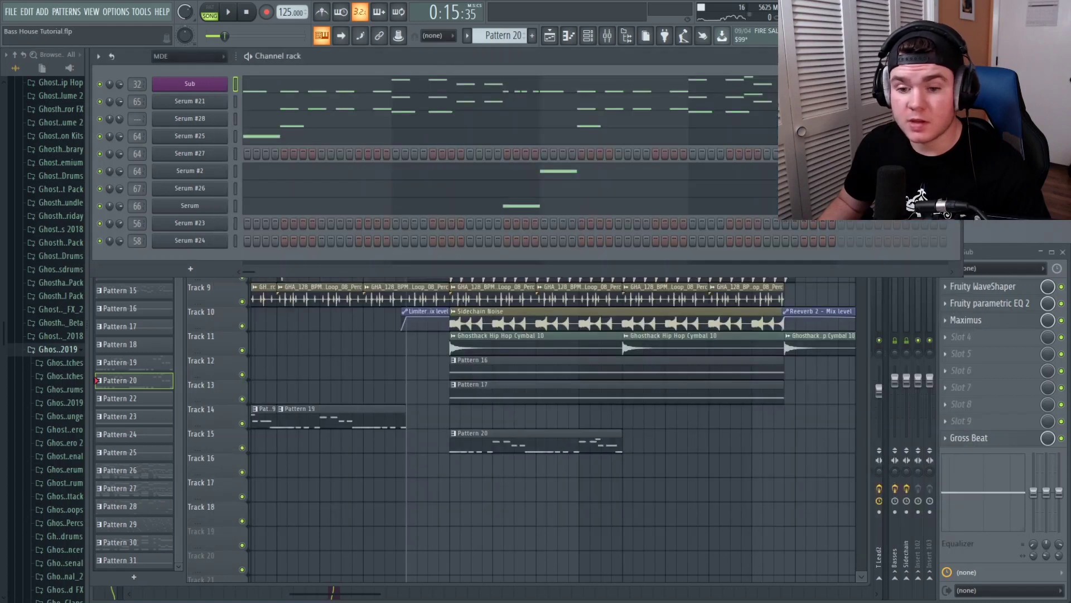
left_click(276, 107)
- Raise alternate Serum #21 notes by an octave, to pitches such as F5, C#6 and A#5, and play the pattern
left_click_drag(302, 388, 300, 349)
left_click_drag(353, 397, 335, 348)
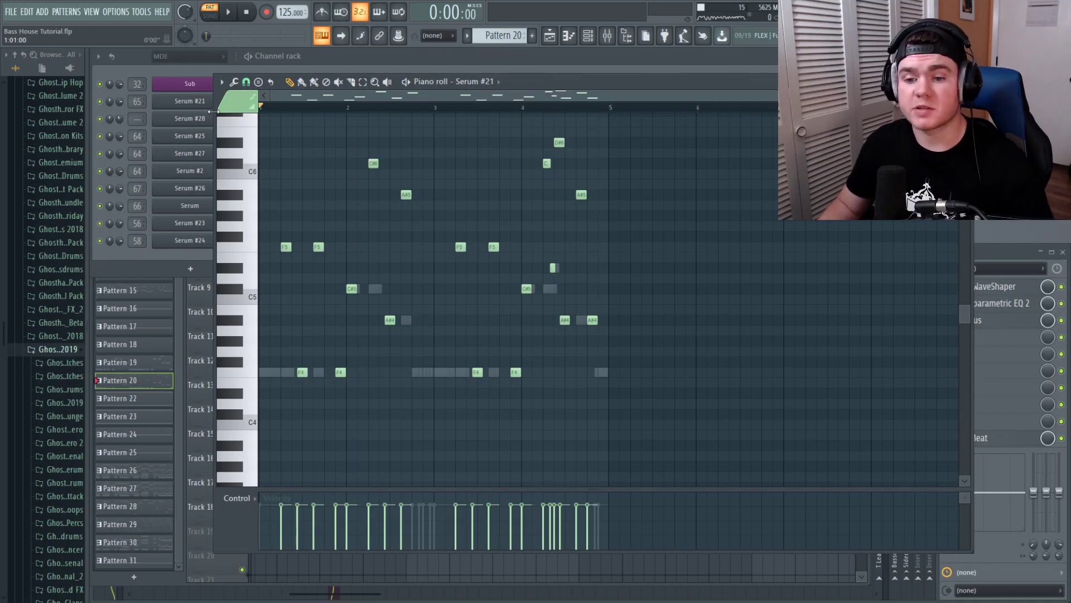
key("space")
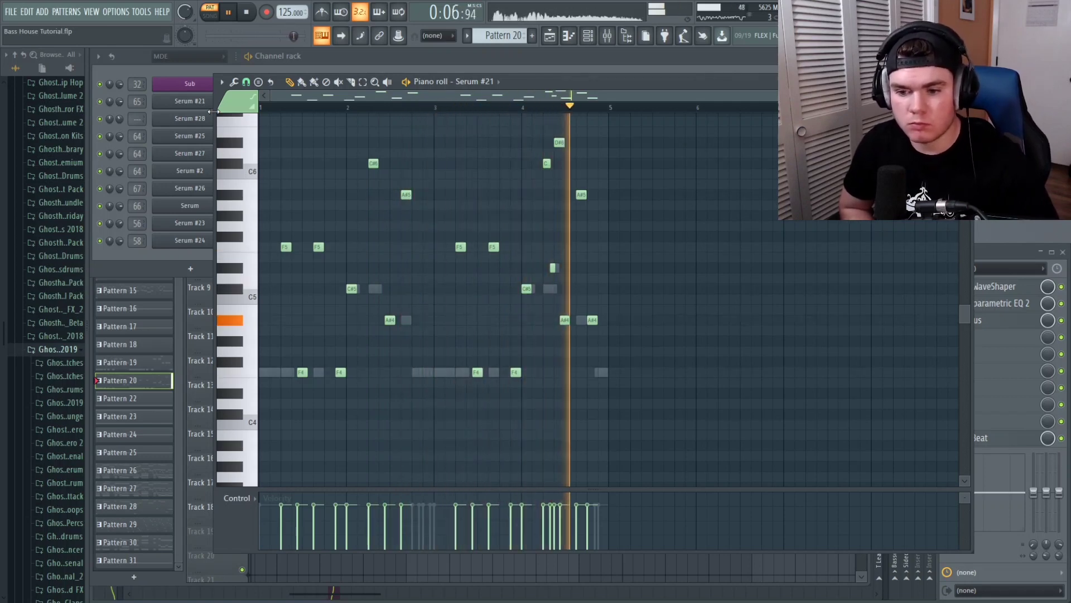
key("space")
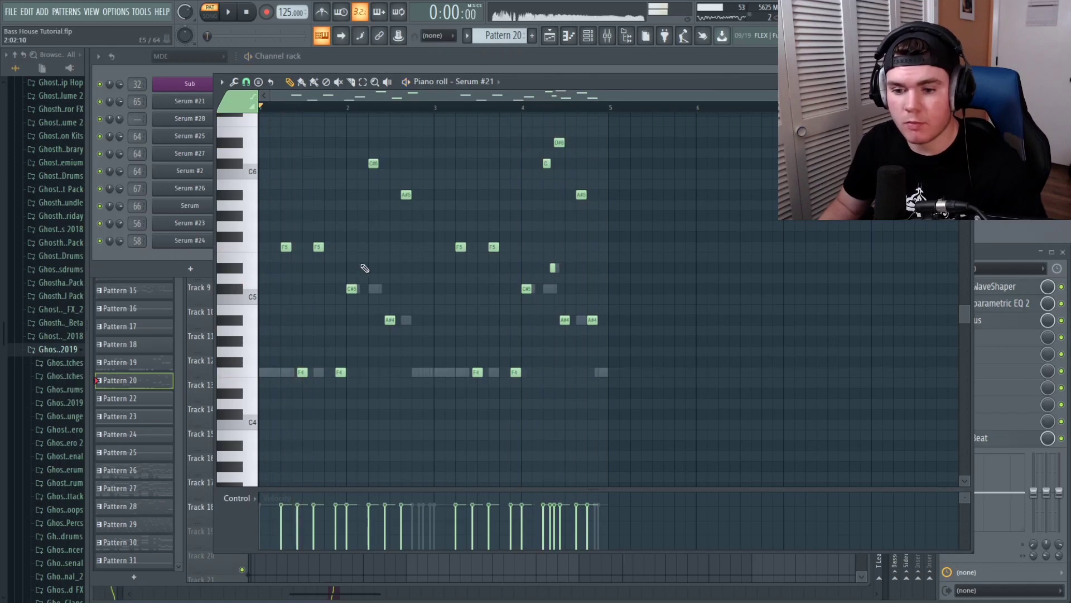
- Play Serum #21 from the second half of bar 2 and delete its last two A# notes in bar 4
left_click(415, 107)
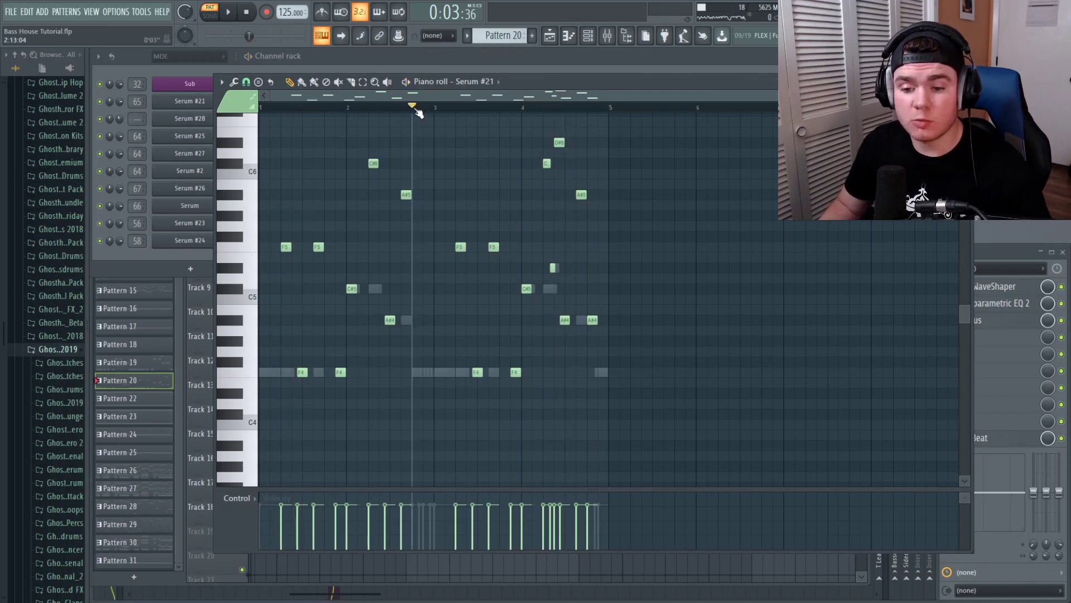
key("space")
key("space")
key("space")
key("space")
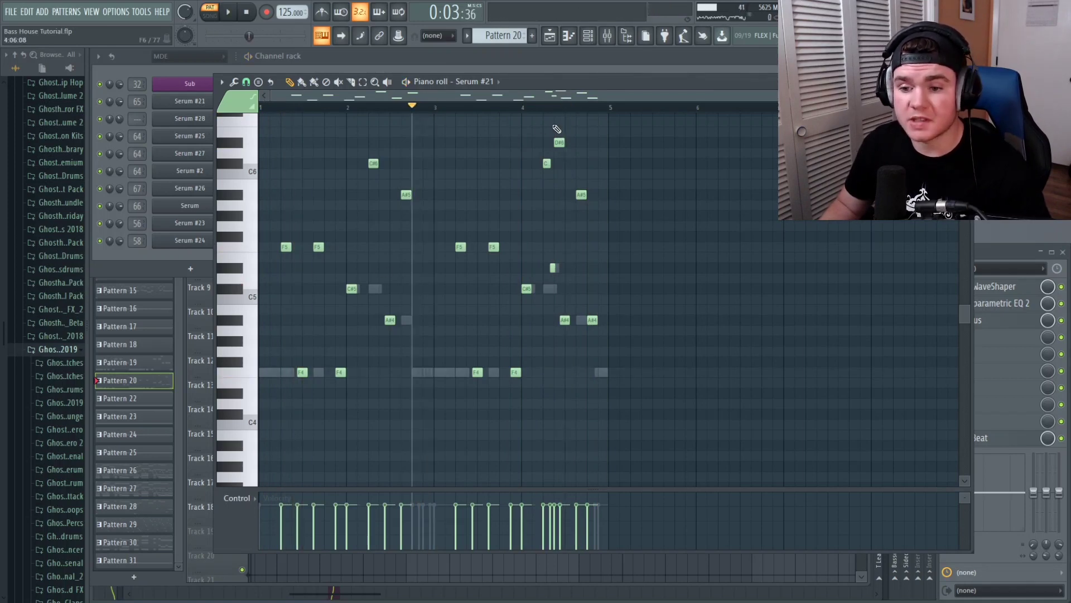
key("space")
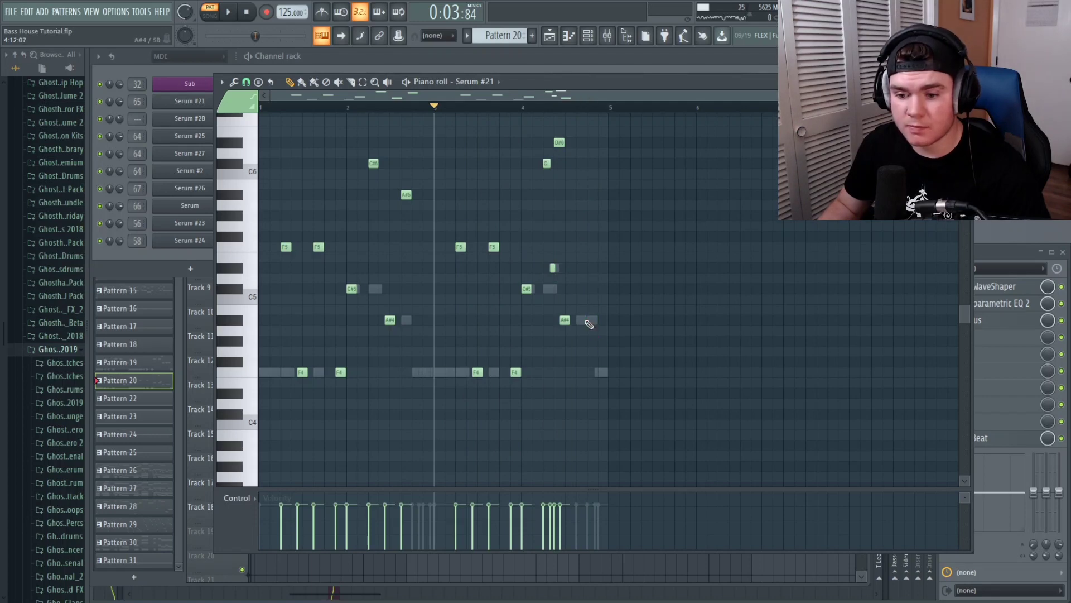
- Add an F4 note to the Serum channel from step 9 of bar 4, extend it almost to the bar's end and play it
key("space")
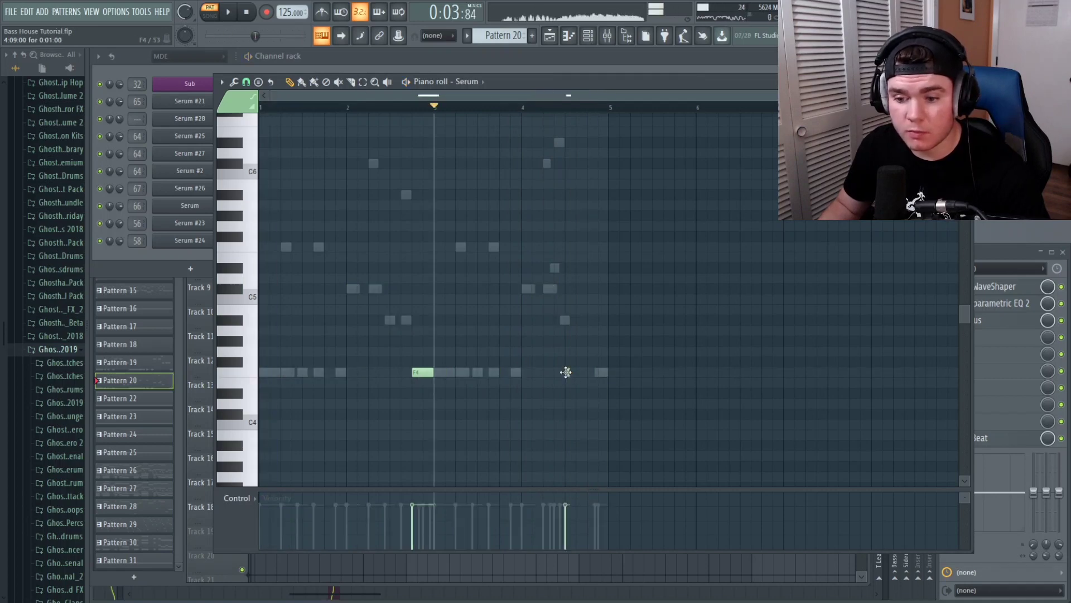
key("space")
scroll(541, 146, "up", 4)
key("space")
key("space")
key("space")
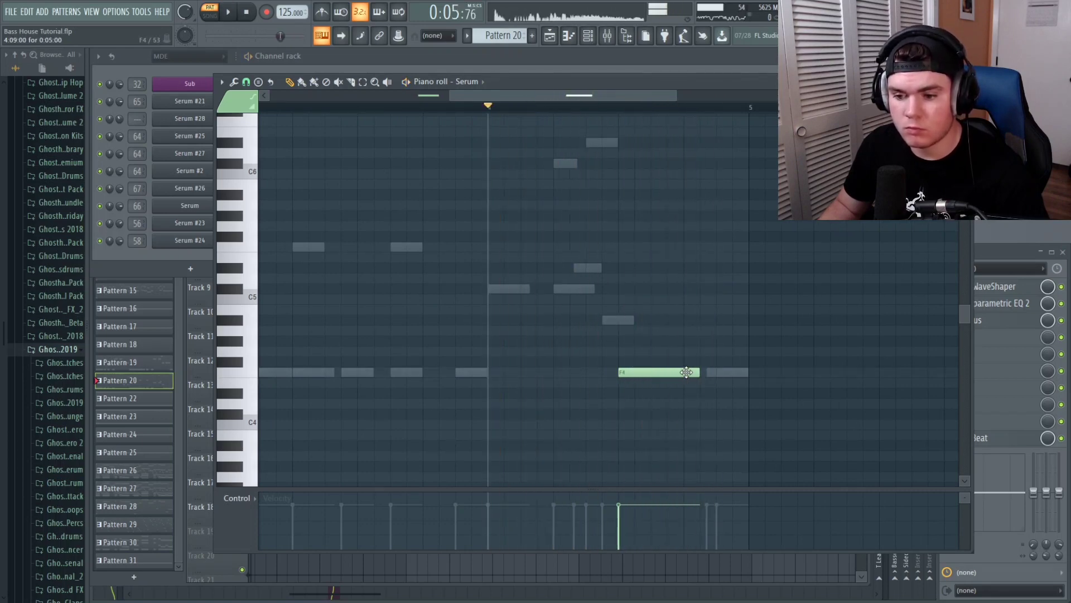
key("space")
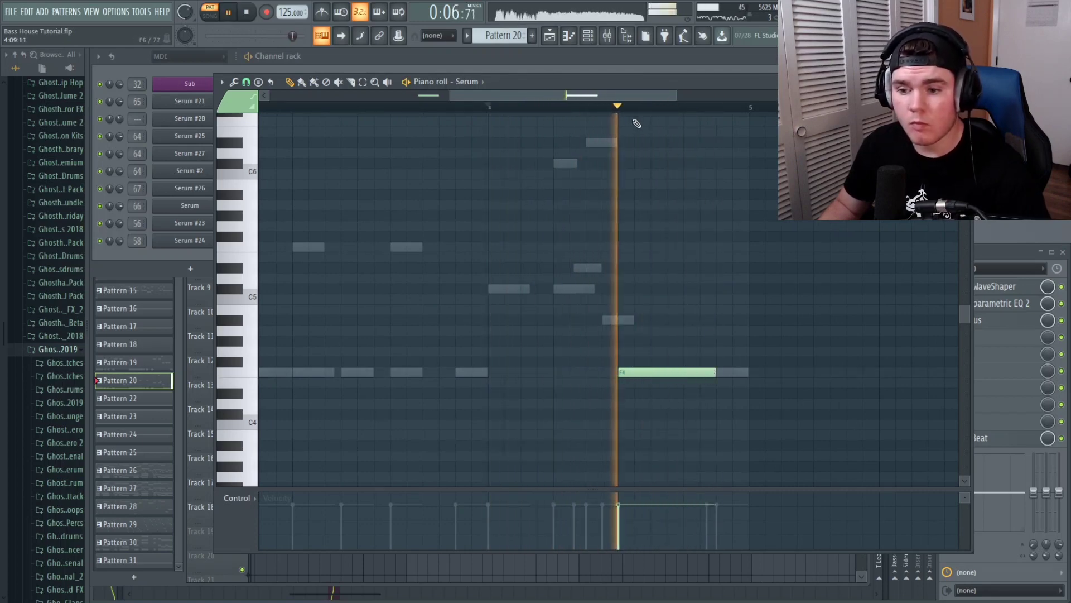
scroll(628, 112, "down", 4)
key("space")
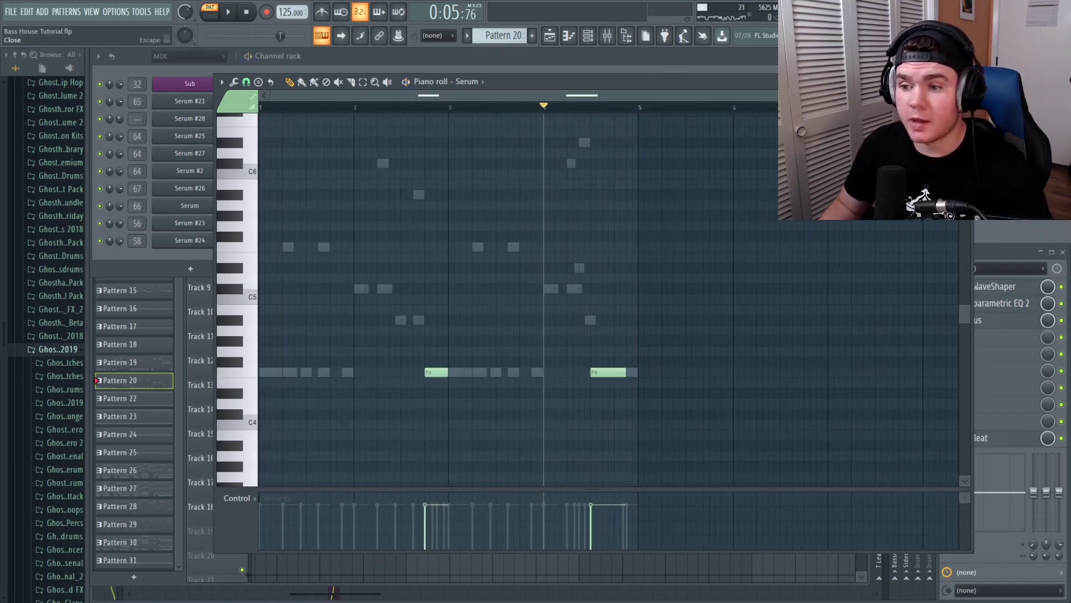
- Return to the playlist and play the drop arrangement from bar 10
key("Escape")
left_click(557, 39)
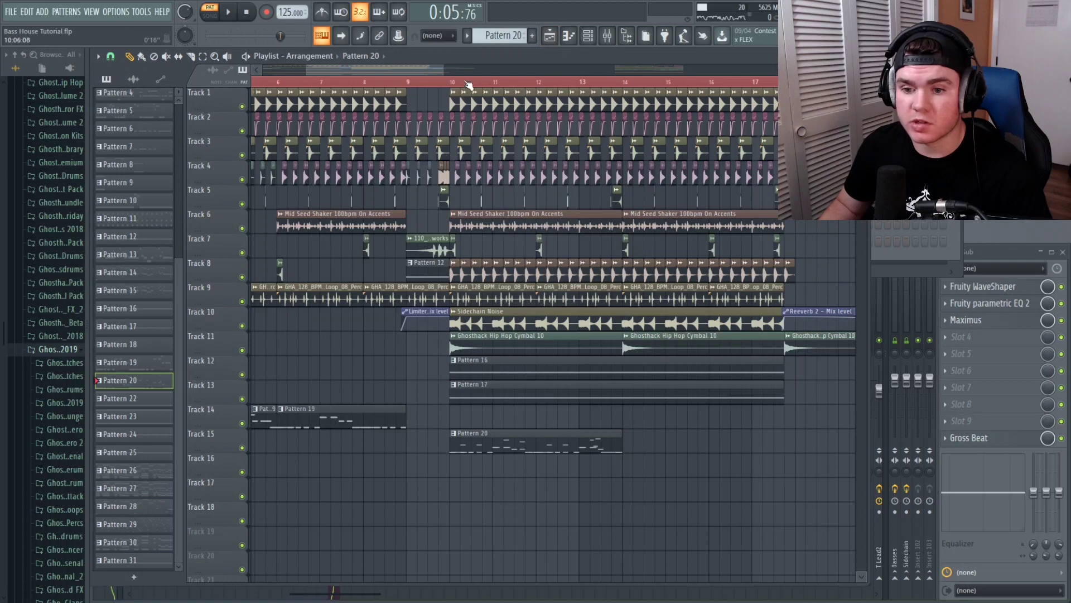
left_click(450, 83)
key("space")
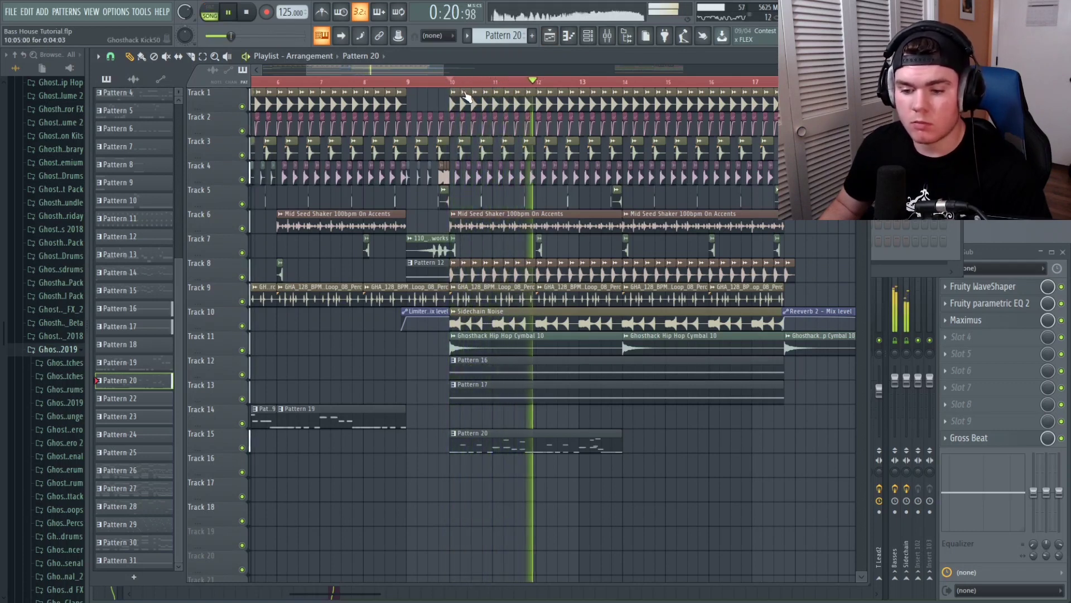
scroll(647, 90, "up", 3)
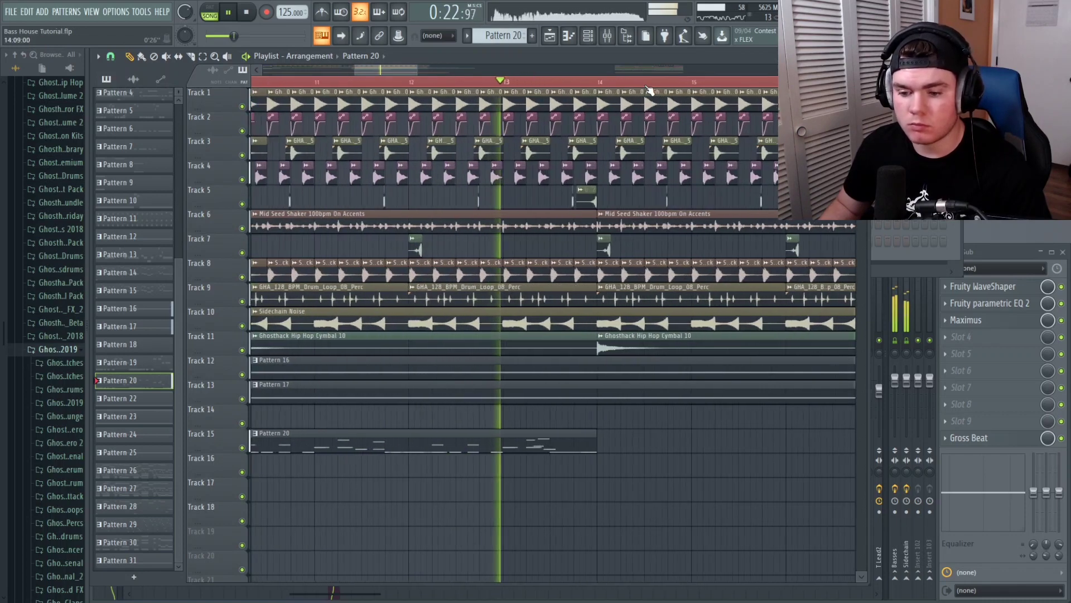
scroll(594, 87, "down", 5)
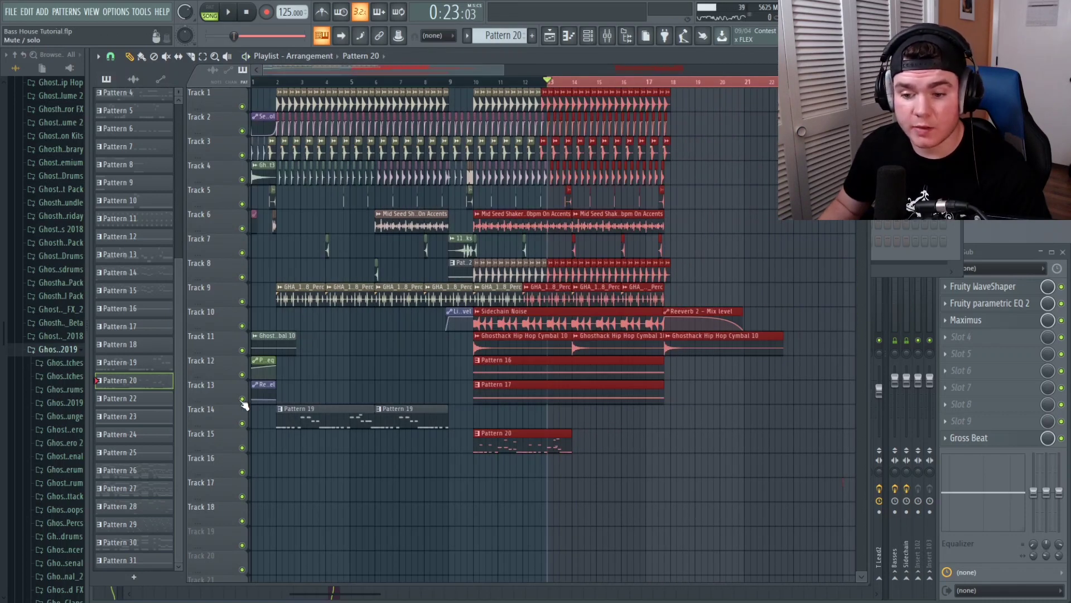
- Mute Track 13 and set a time selection over the second half of bar 13
left_click(242, 399)
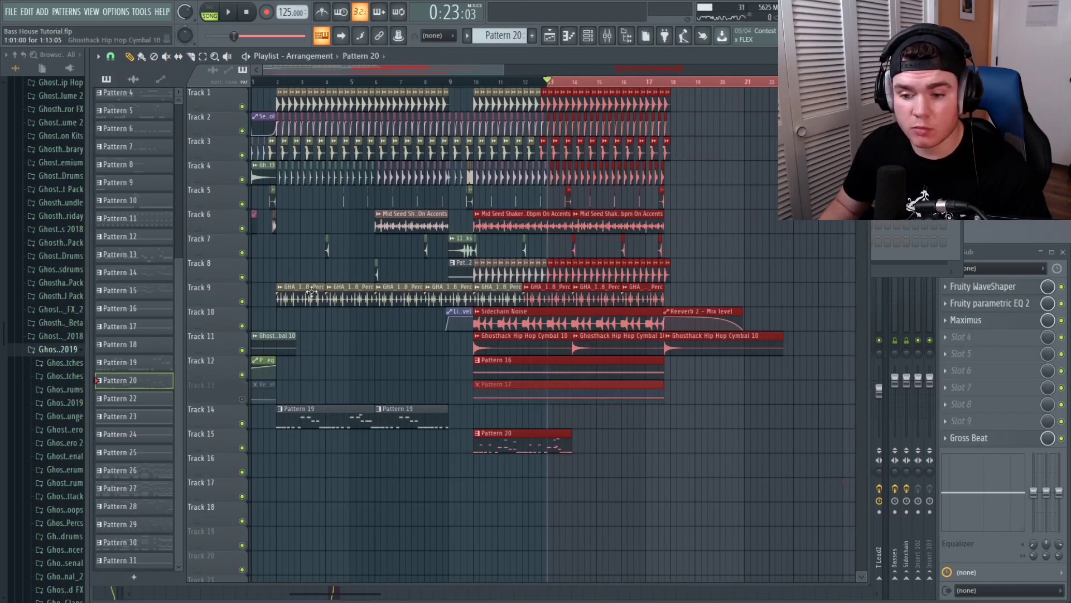
key("space")
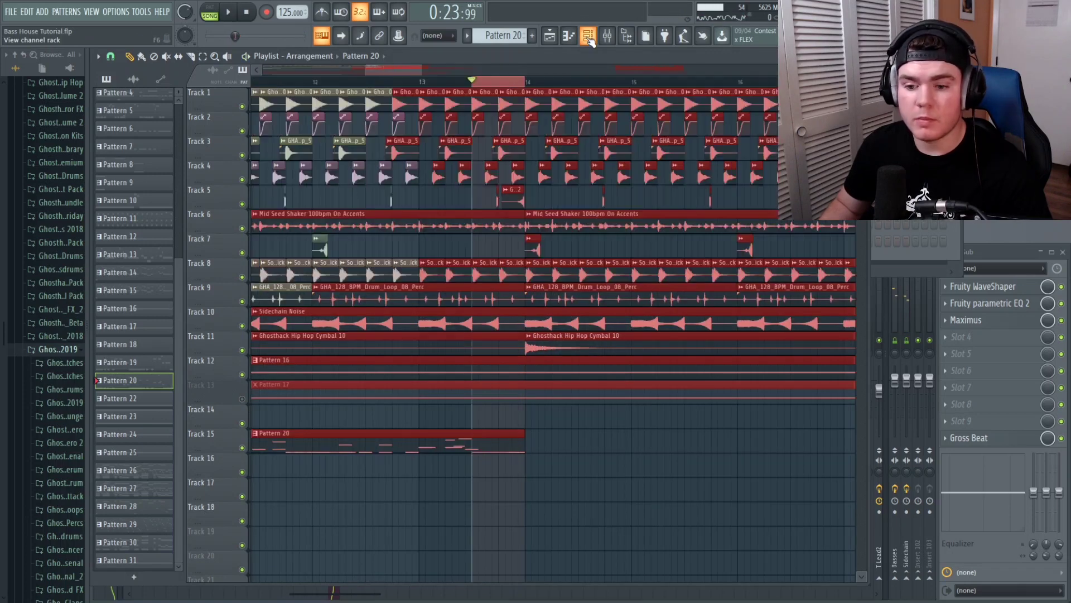
- Create an automation clip for the pitch bend of the Serum channel with the Bass House Groove Bass preset
key("F6")
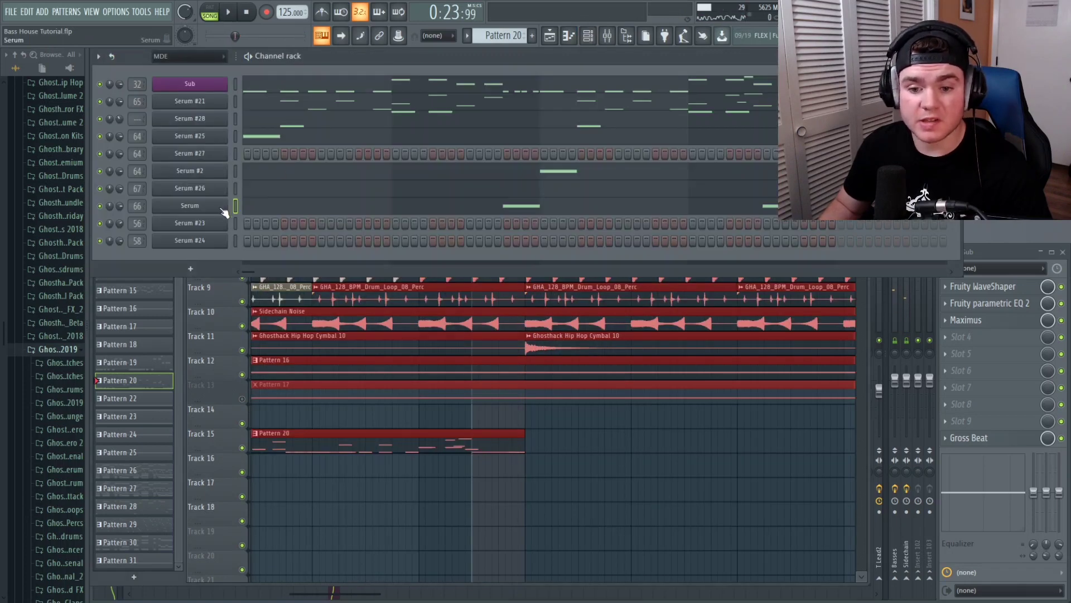
left_click(221, 208)
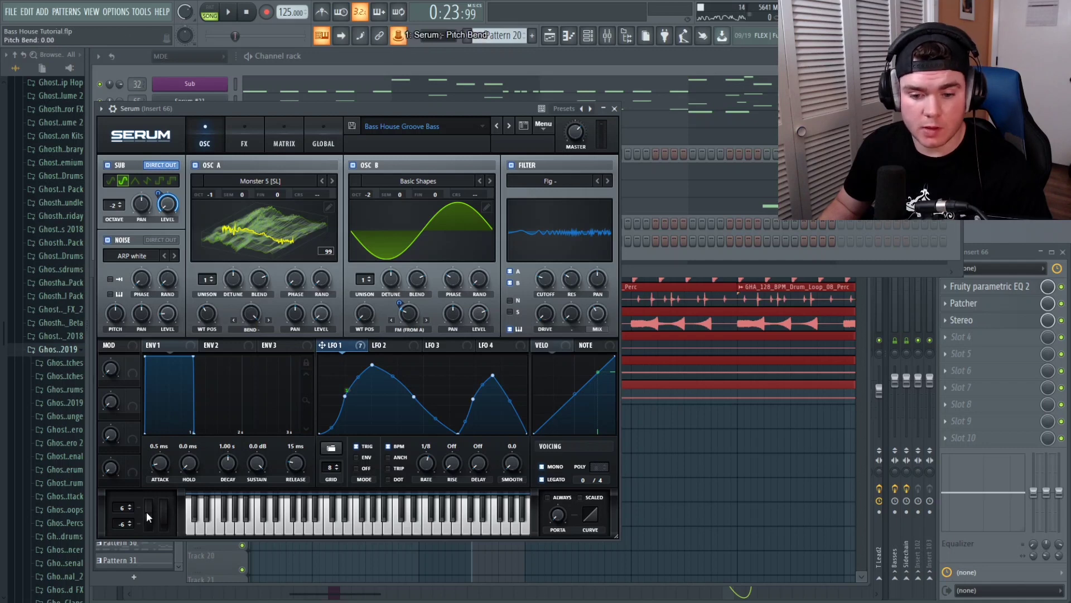
right_click(400, 35)
left_click(448, 93)
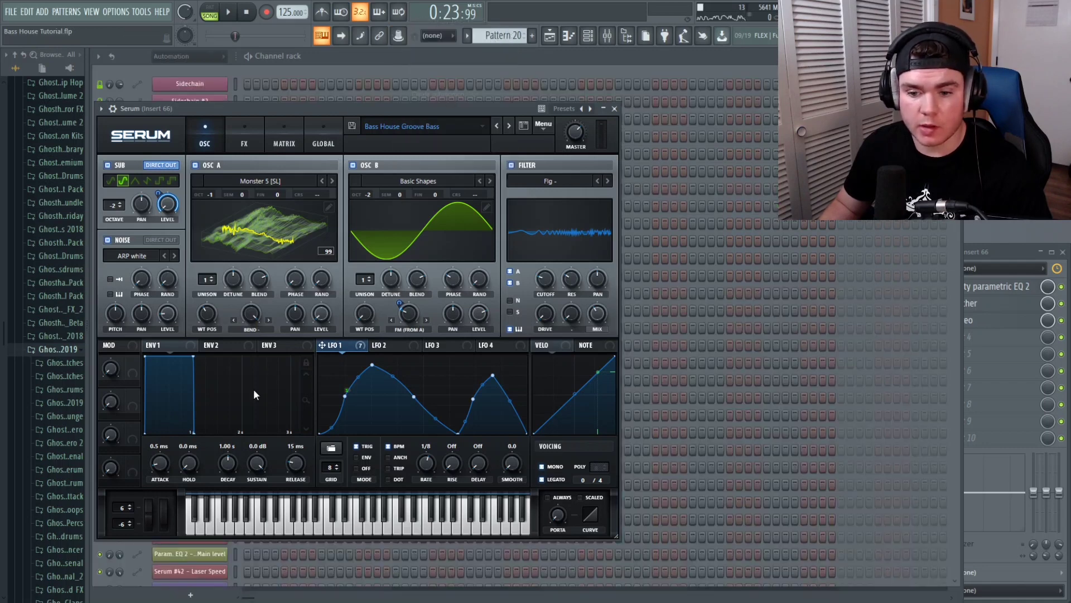
- Move the Serum pitch bend clip to Track 16, directly below the second half of bar 13 in Pattern 20
left_click(569, 36)
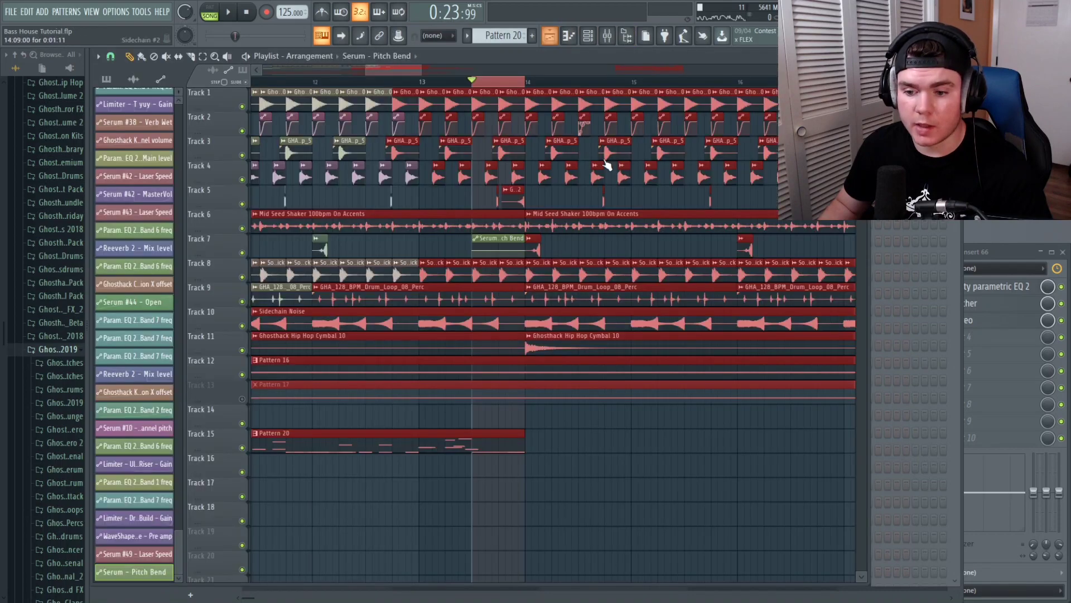
left_click(507, 238)
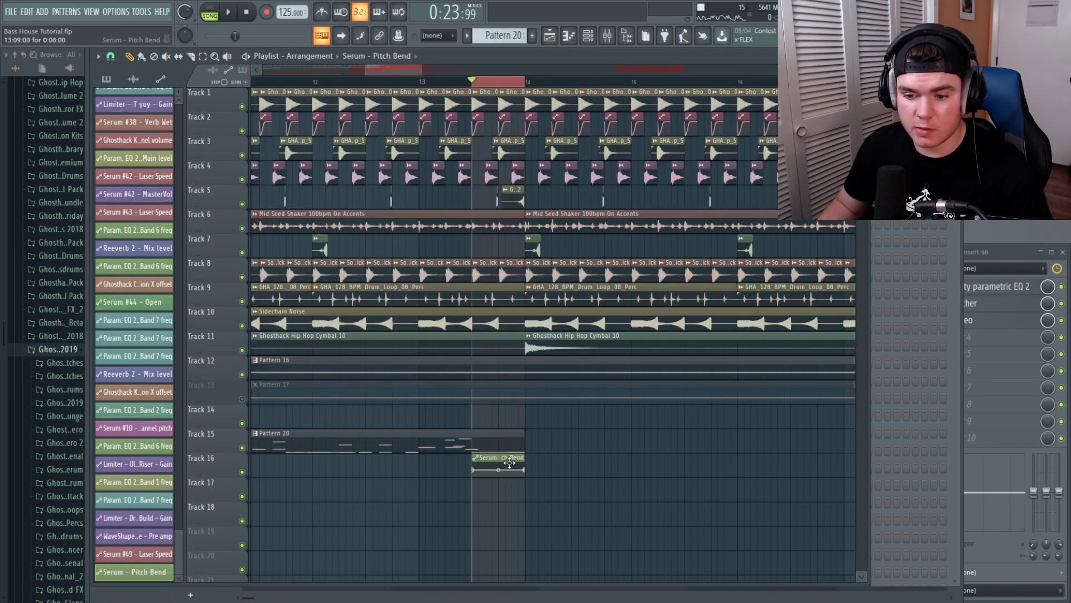
key("space")
key("space")
- Shape the pitch bend automation into a falling line that ends at 50% at bar 14, and audition it
left_click_drag(861, 82, 861, 62)
scroll(689, 283, "down", 9)
key("space")
key("space")
key("space")
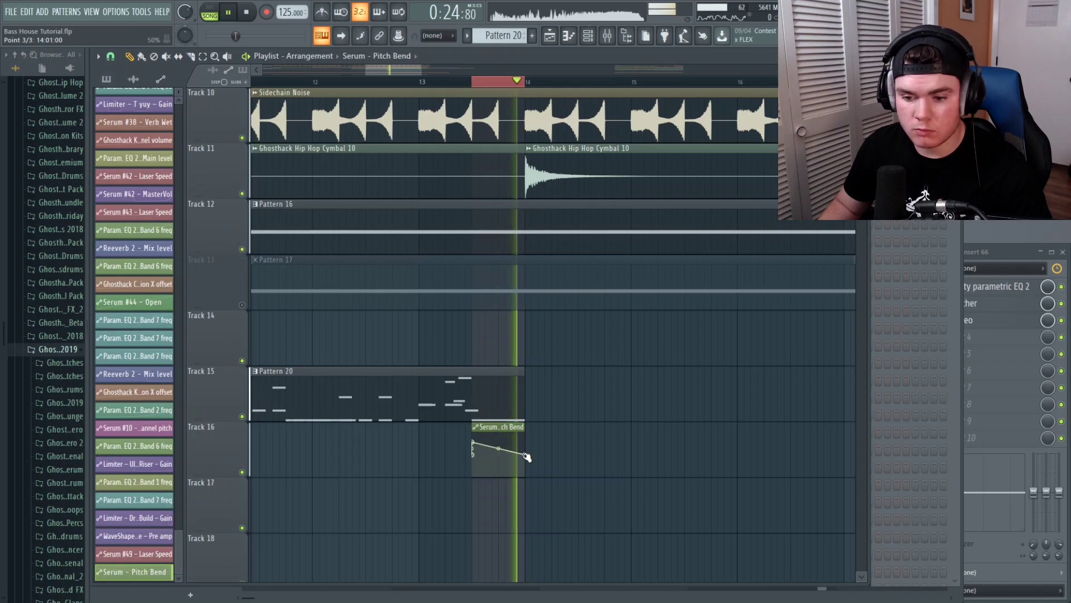
key("space")
- Lengthen the Serum #21 notes from bar 1 to the start of bar 4 and play the pattern
scroll(326, 91, "down", 4)
left_click(305, 84)
key("space")
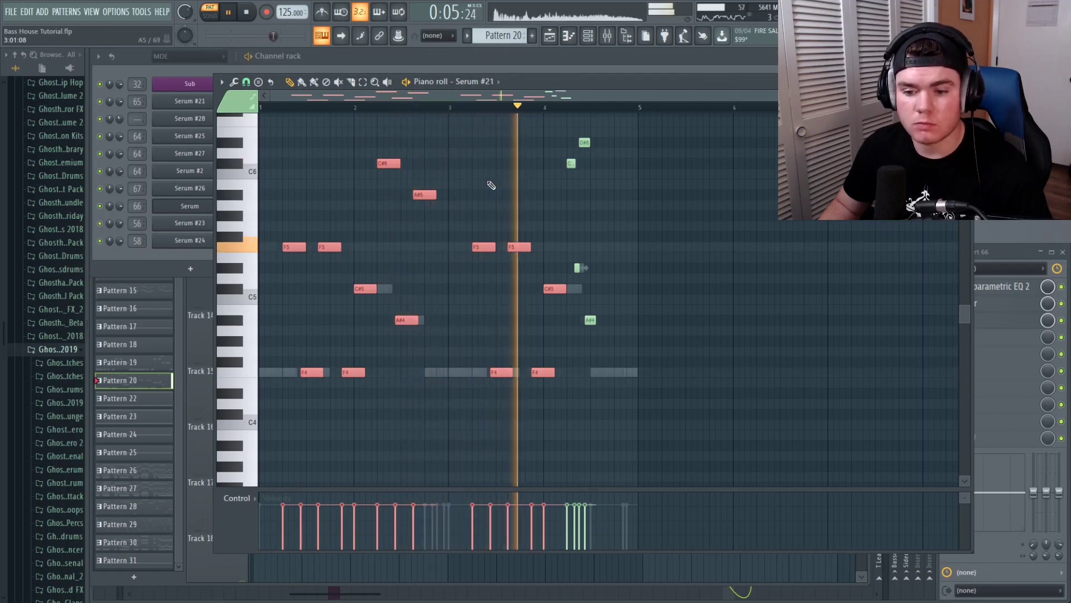
left_click(966, 81)
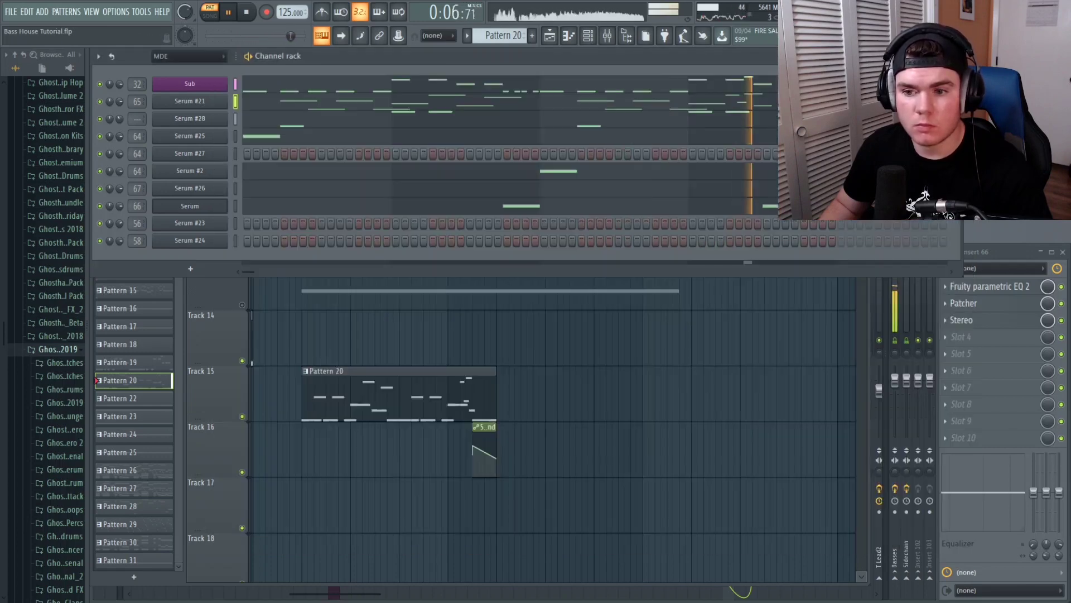
- Lengthen the Sub notes and add a descending run of short notes from A4 to E4 in the second half of bar 4
left_click(386, 87)
key("space")
left_click_drag(326, 359, 414, 250)
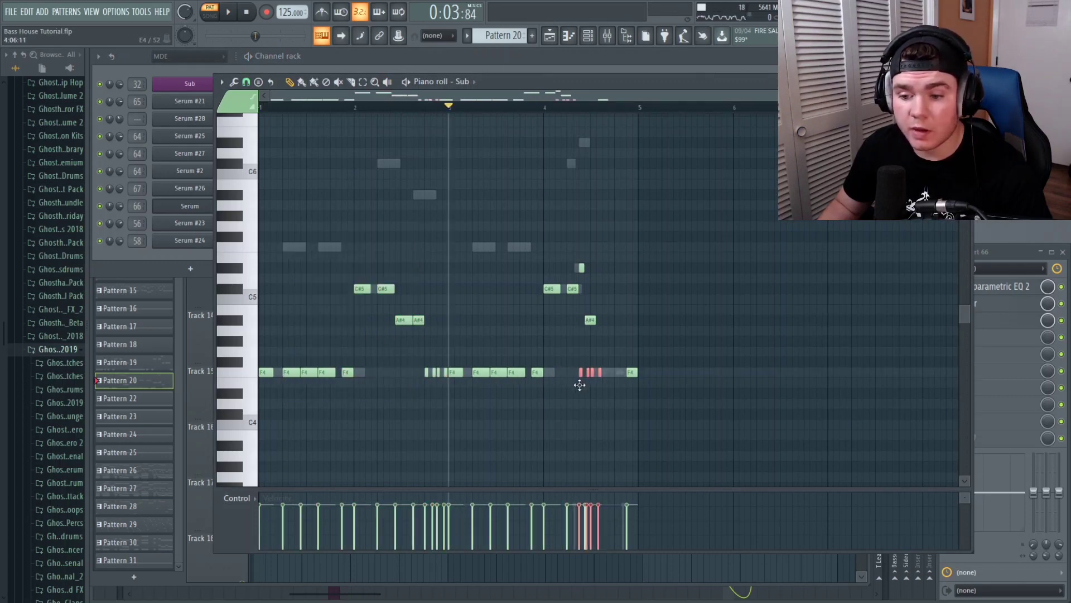
scroll(625, 112, "up", 5)
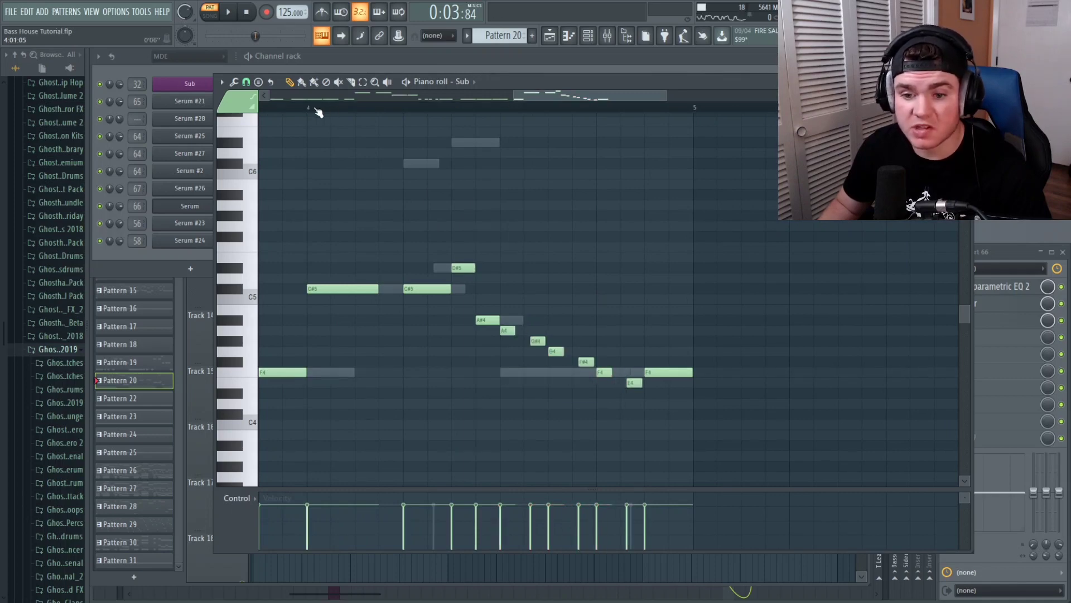
- Play the Sub run in bar 4 and return to the start of the pattern
key("space")
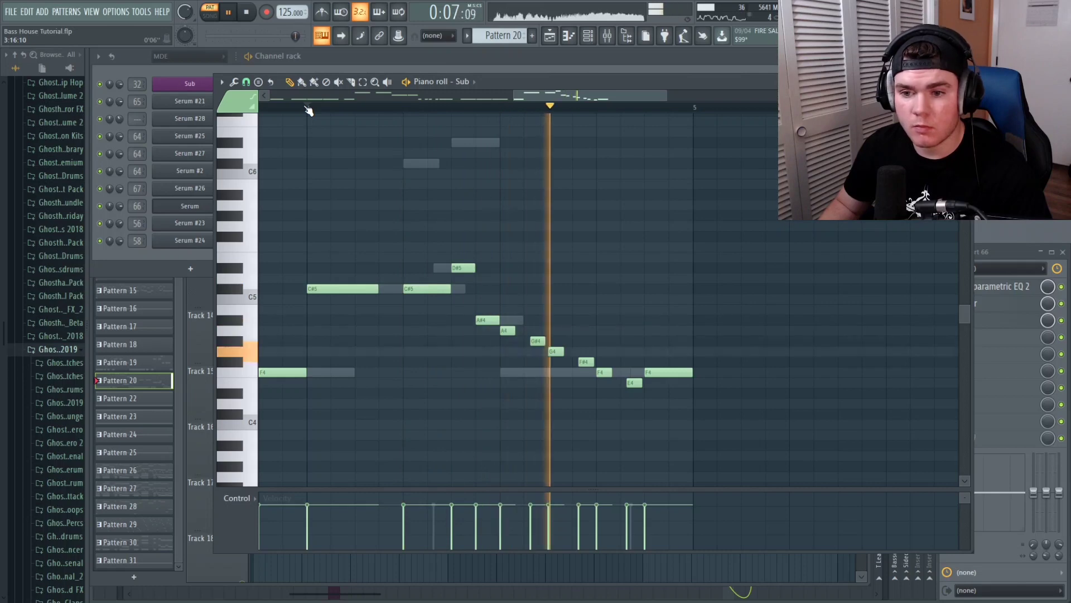
key("space")
left_click(519, 108)
left_click_drag(514, 100, 220, 122)
key("space")
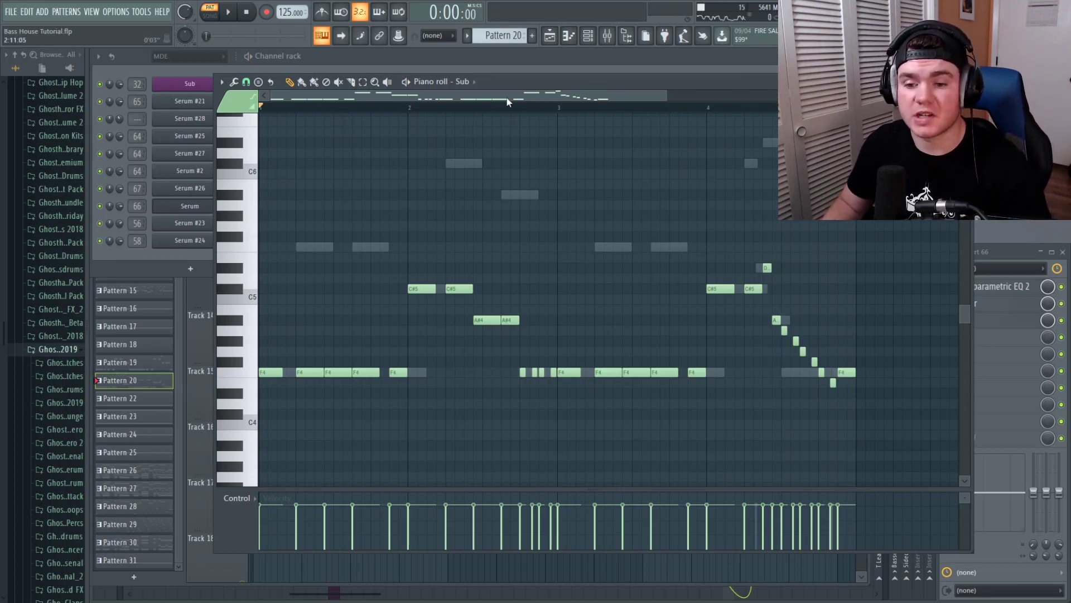
- Add four short F5 notes to Serum #23 from the second beat of bar 1, following the ghosted rhythm, and audition them
key("F7")
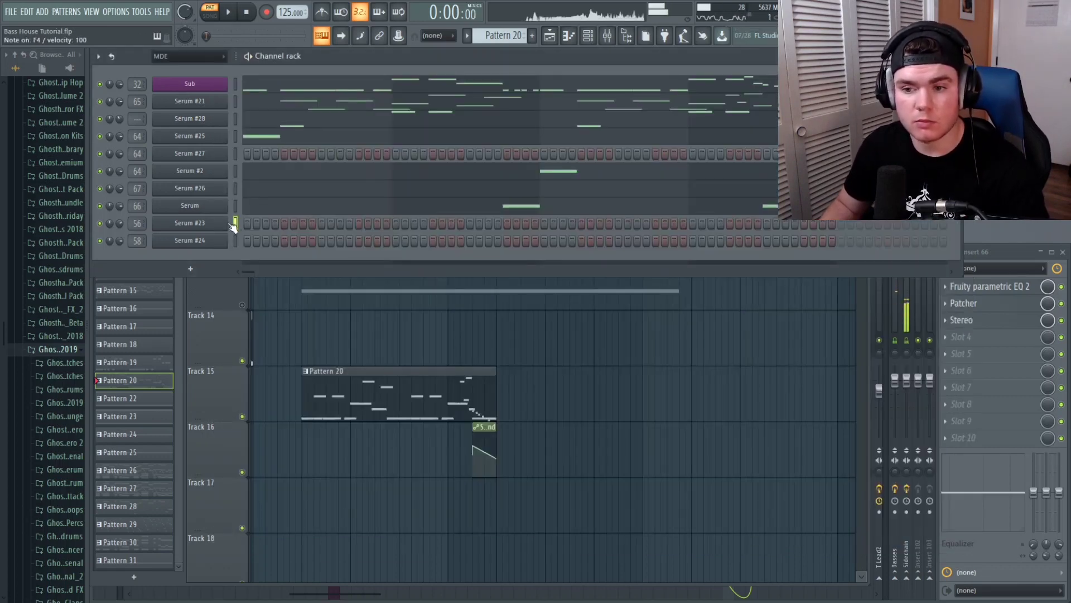
right_click(232, 224)
left_click(238, 224)
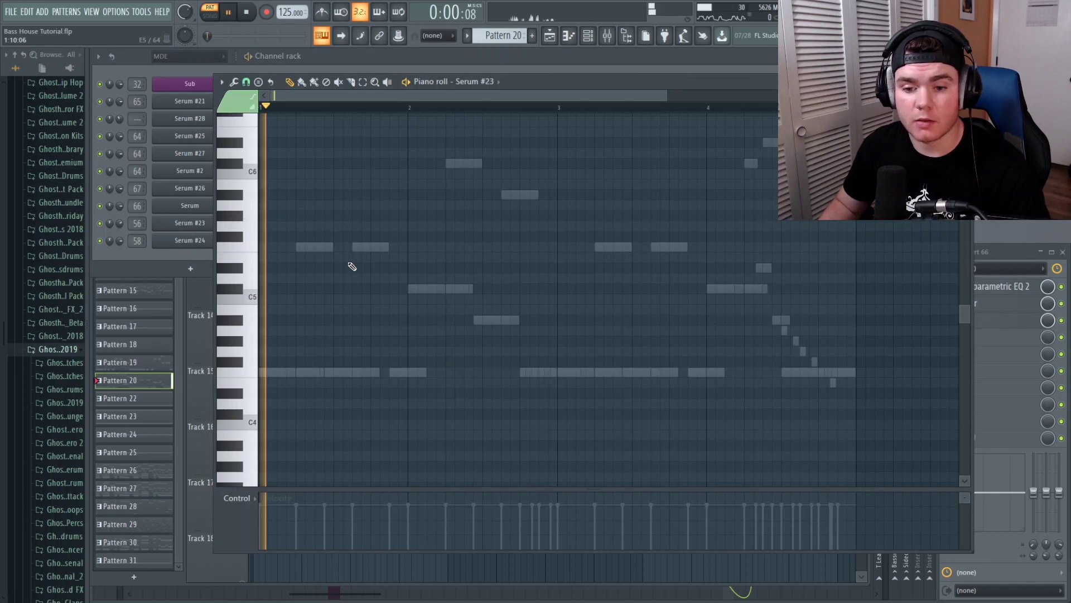
key("space")
key("space")
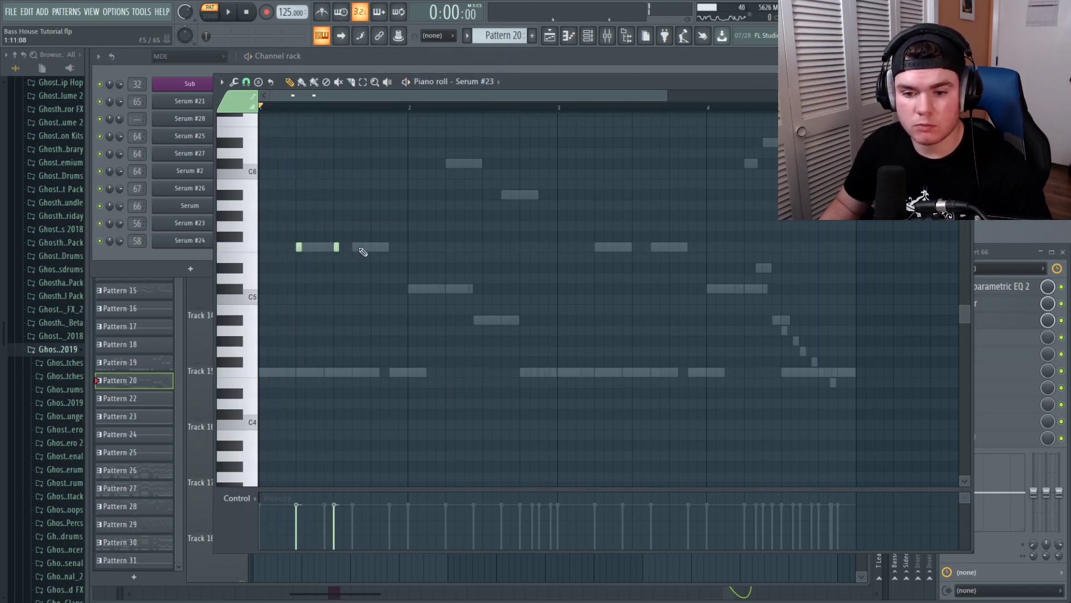
key("space")
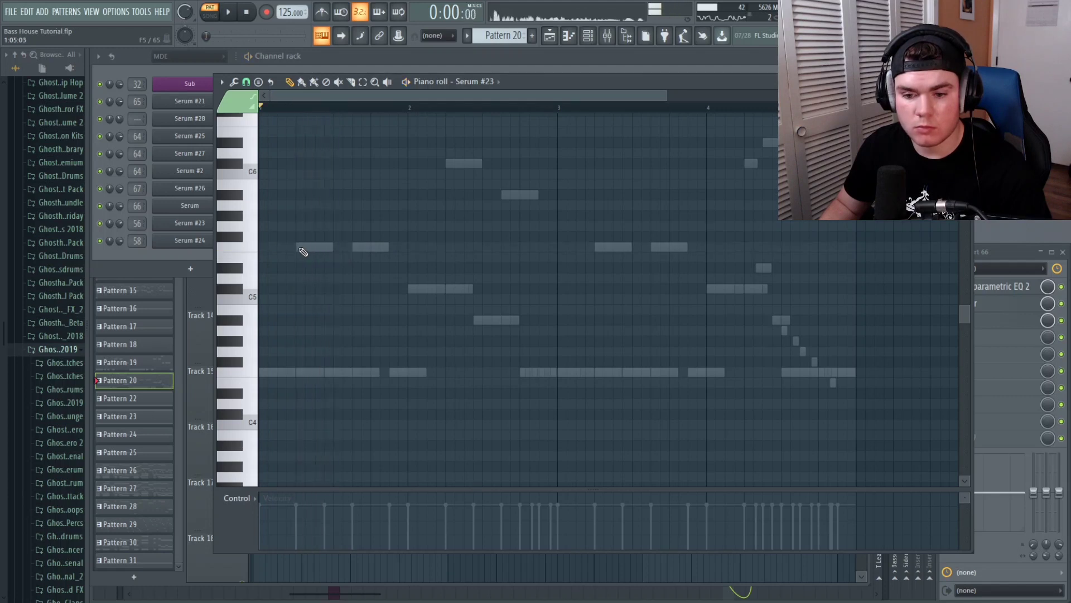
left_click(356, 247)
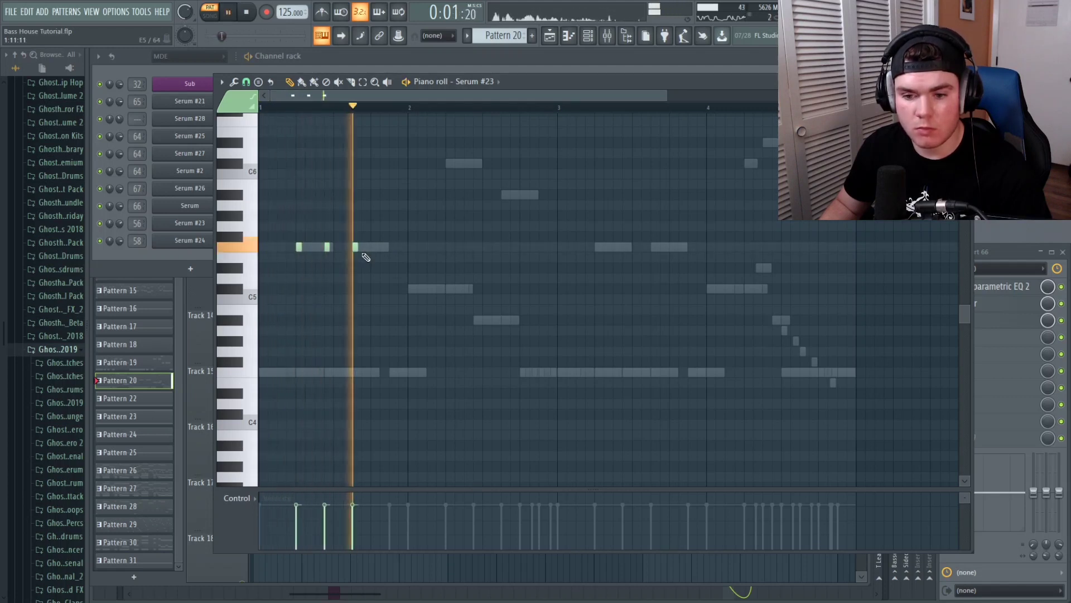
key("space")
left_click(392, 247)
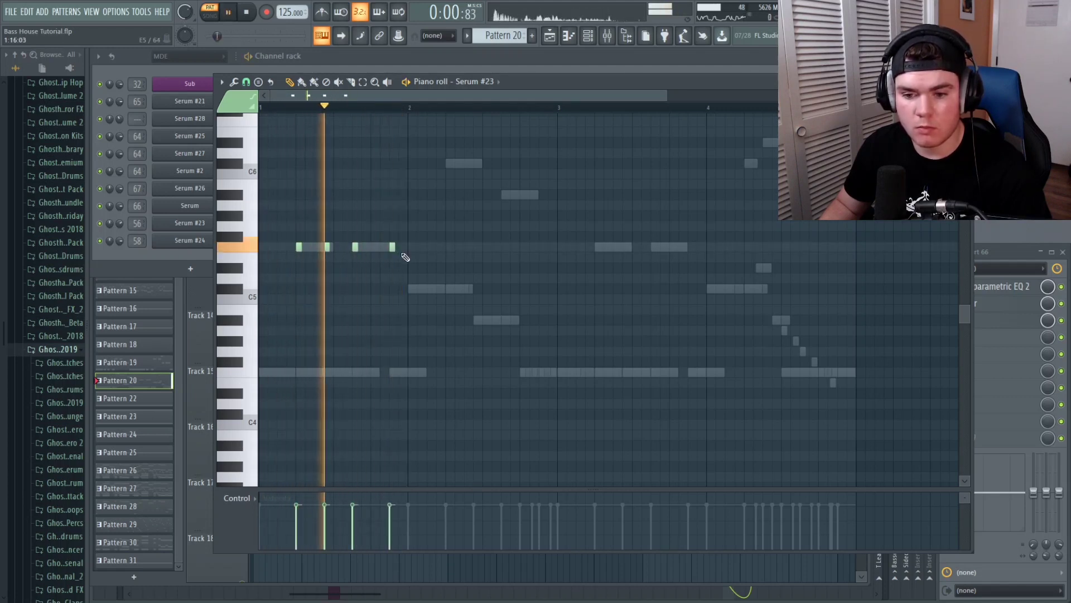
- Add two short C#6 notes and two short A#5 notes to Serum #23 in bar 2 and play the pattern
scroll(438, 262, "up", 3)
key("space")
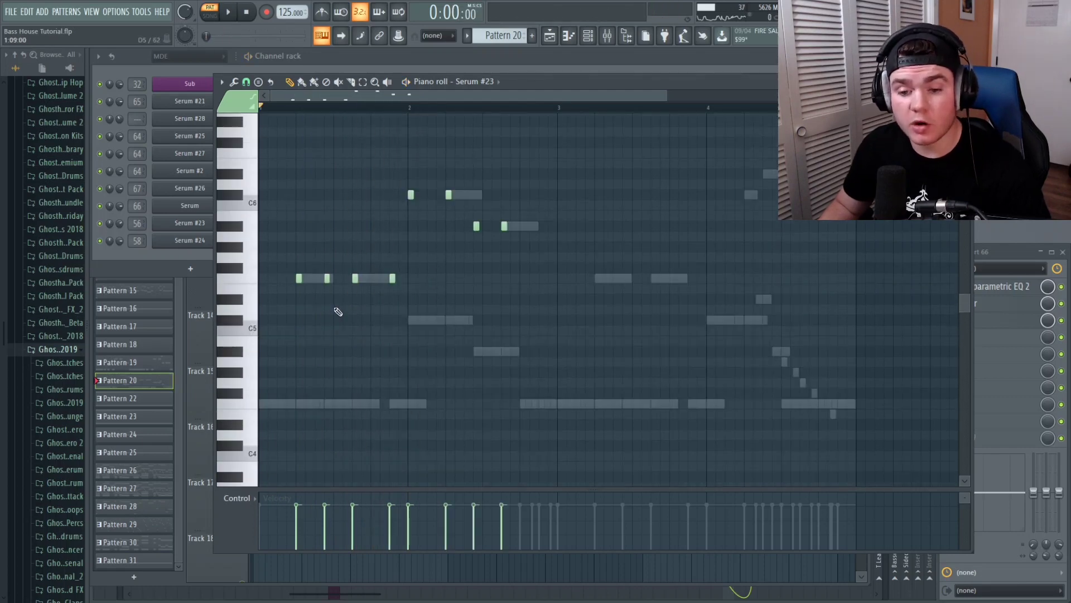
key("space")
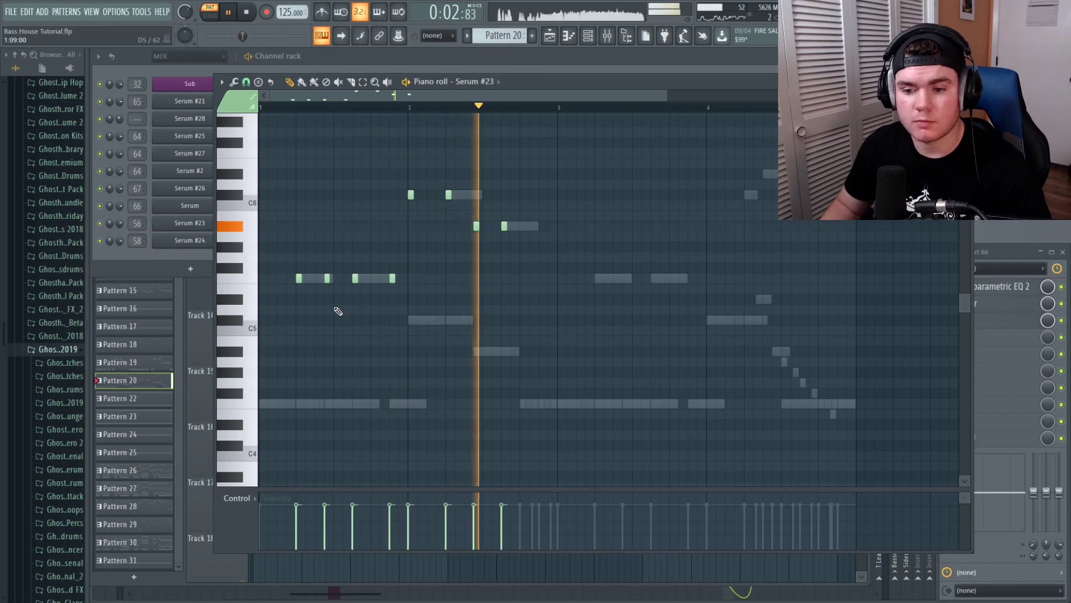
key("space")
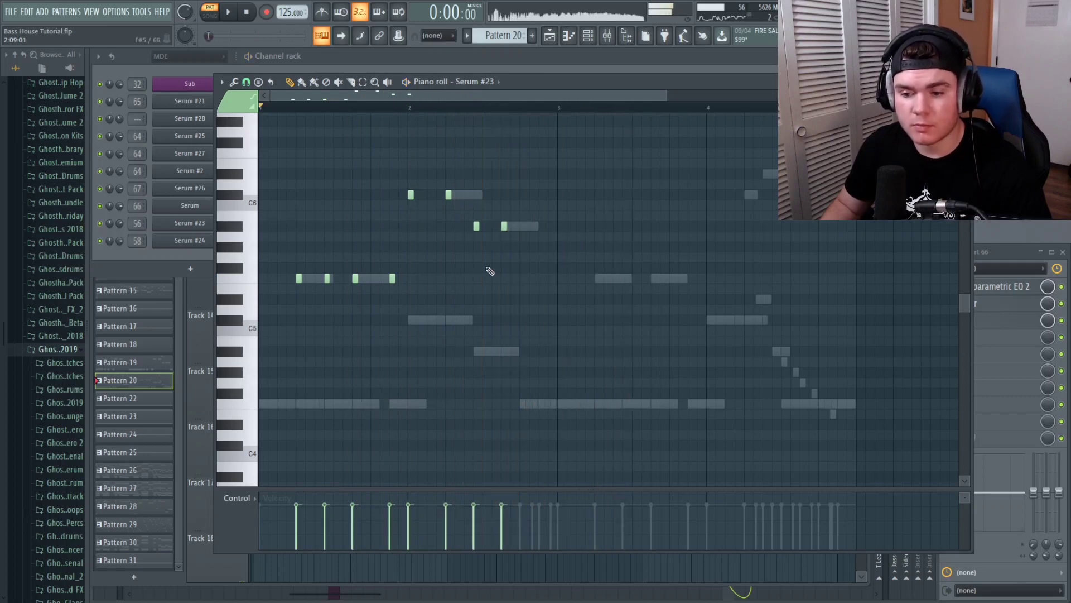
- Extend the short Serum #23 notes into bars 3 and 4, transpose the whole line so it starts on C5, and play it
left_click_drag(701, 383, 271, 179)
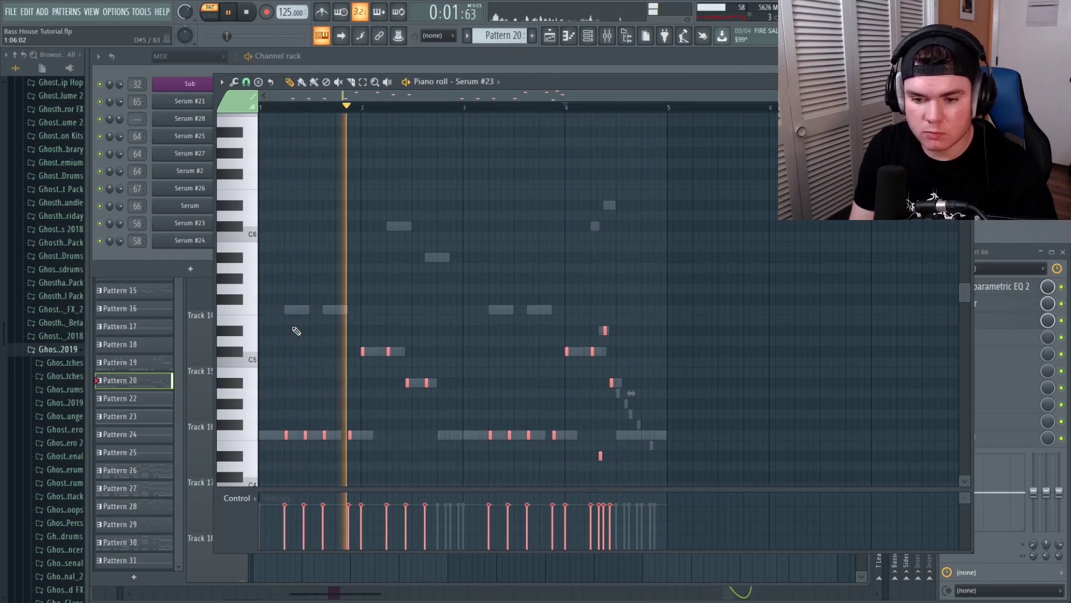
key("space")
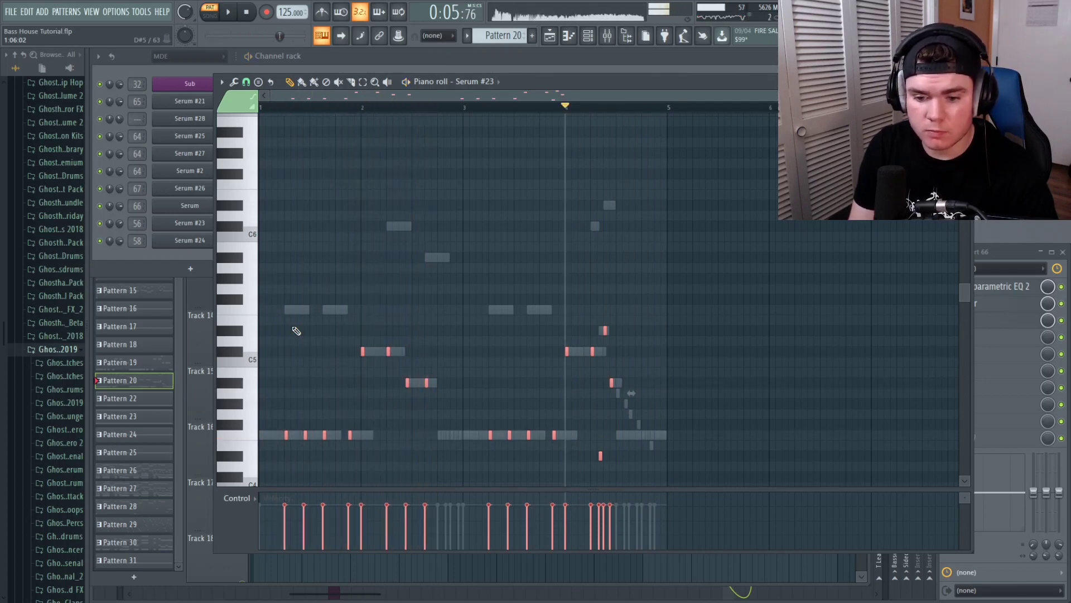
key("Up")
key("Up")
key("Up")
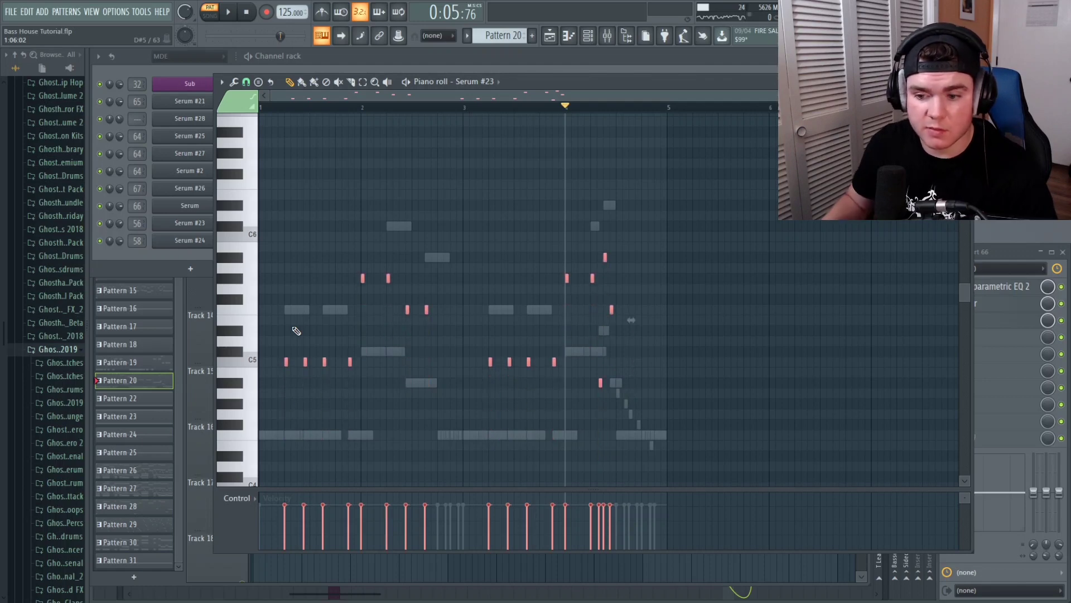
key("space")
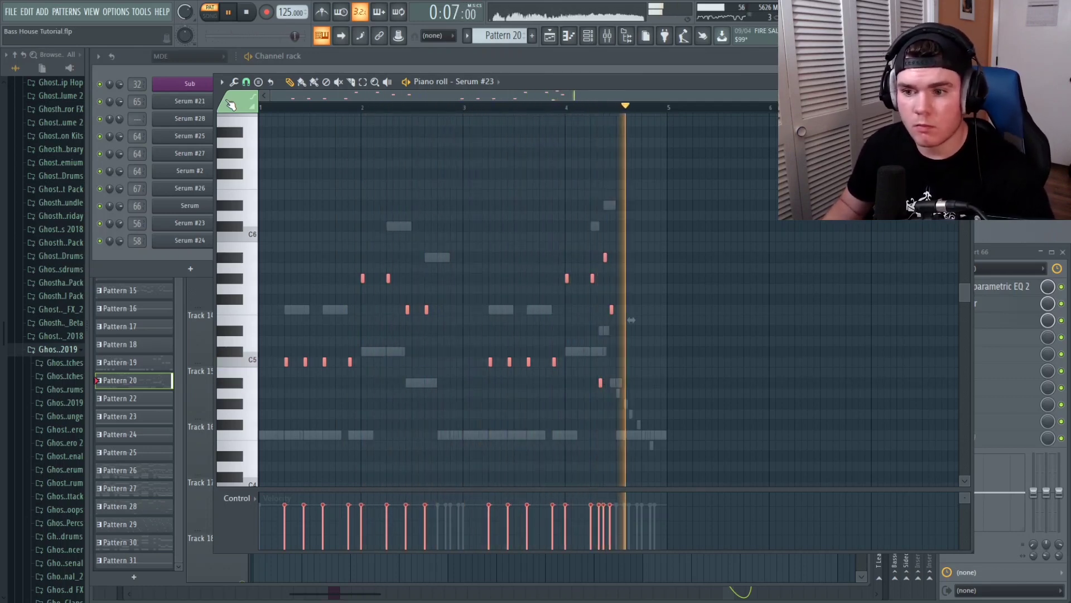
key("space")
- Audition Serum #25 and Serum #27, move the bar 1 note from Serum #25 to Serum #27, and play the pattern
key("F9")
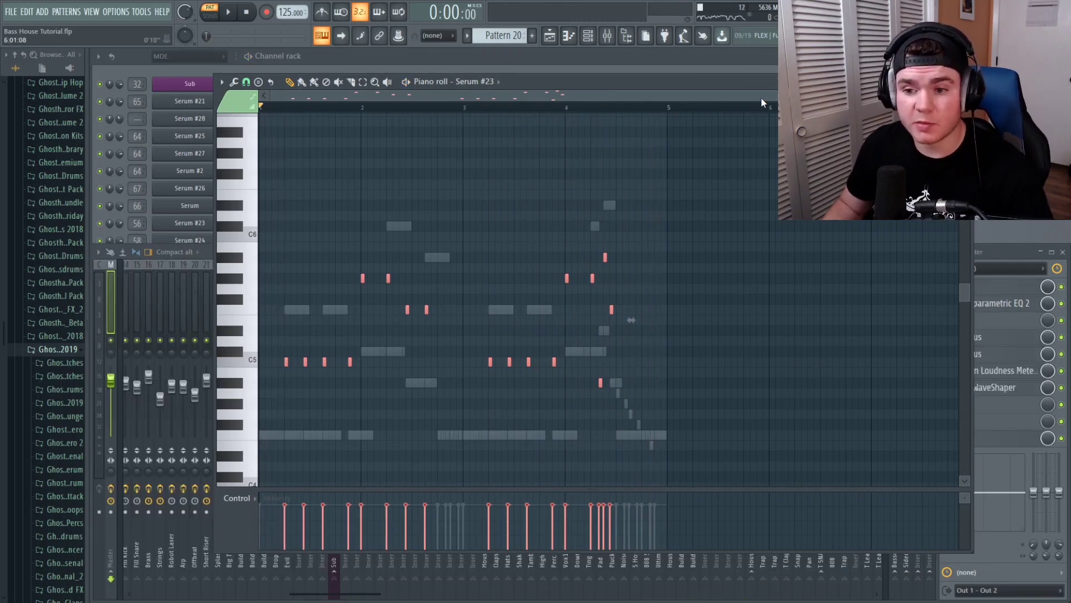
key("space")
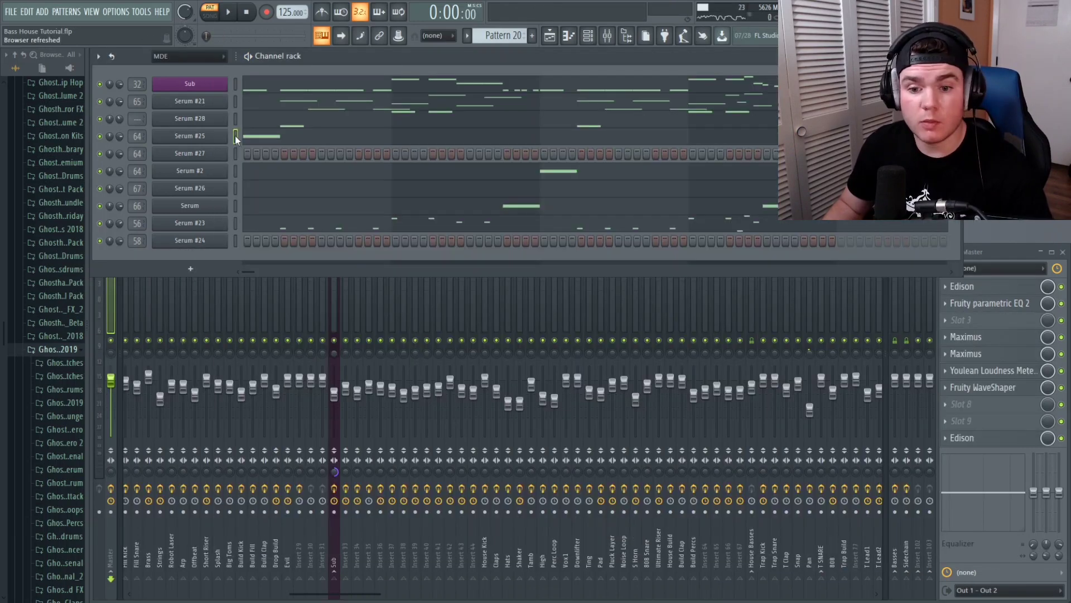
left_click(236, 137)
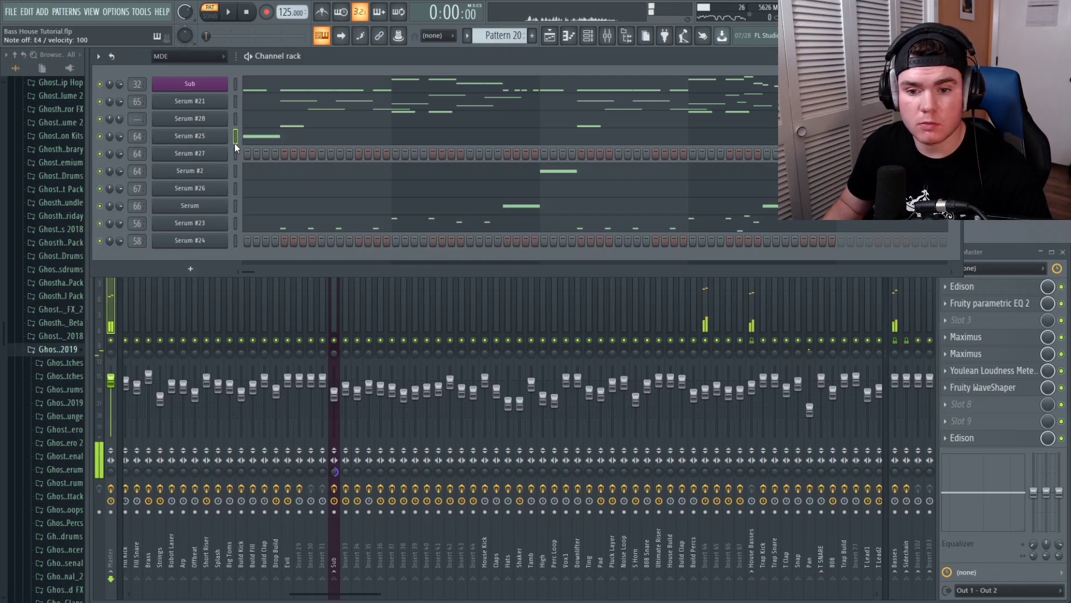
left_click(235, 153)
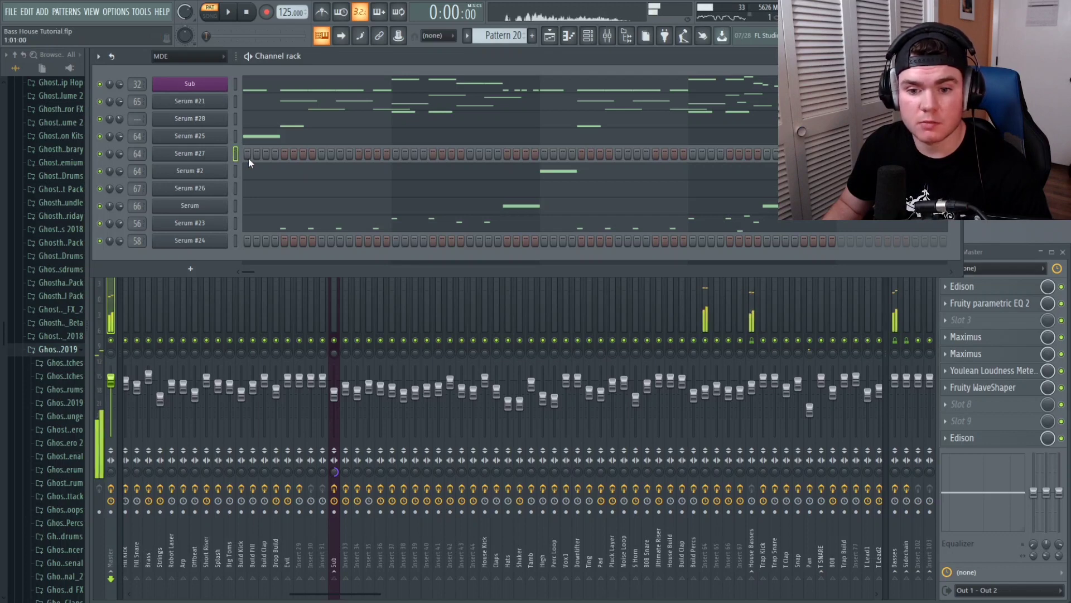
right_click(227, 143)
left_click(353, 148)
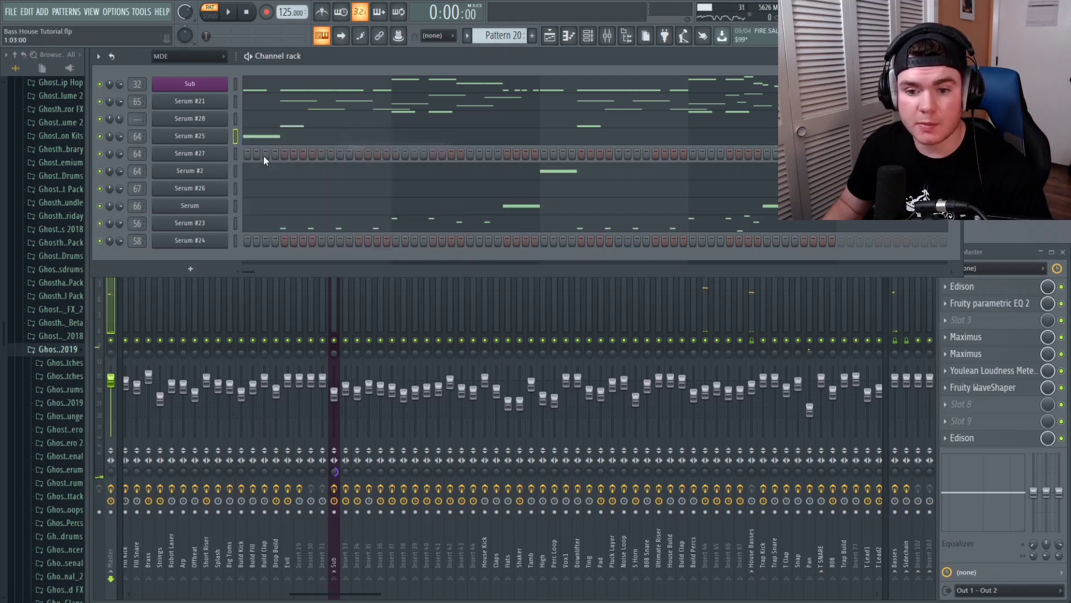
right_click(223, 154)
left_click(364, 176)
right_click(236, 134)
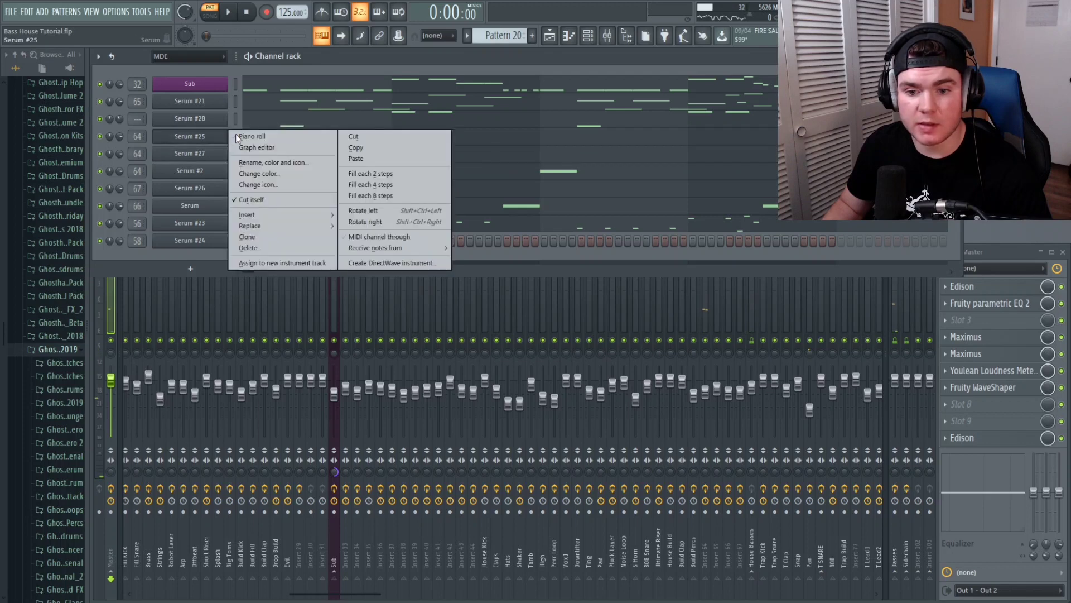
left_click(369, 139)
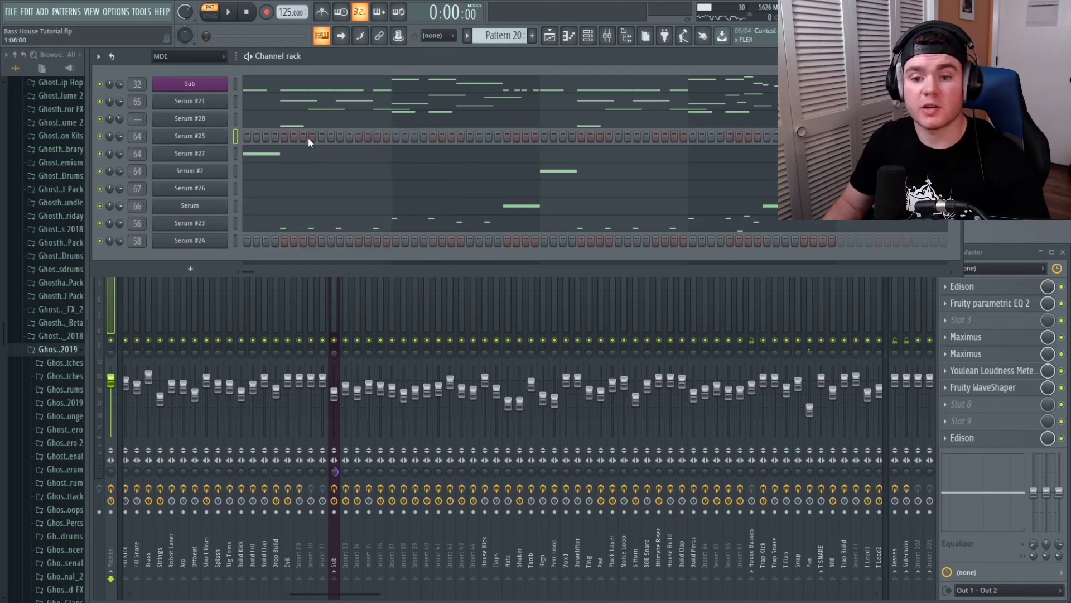
key("space")
key("space")
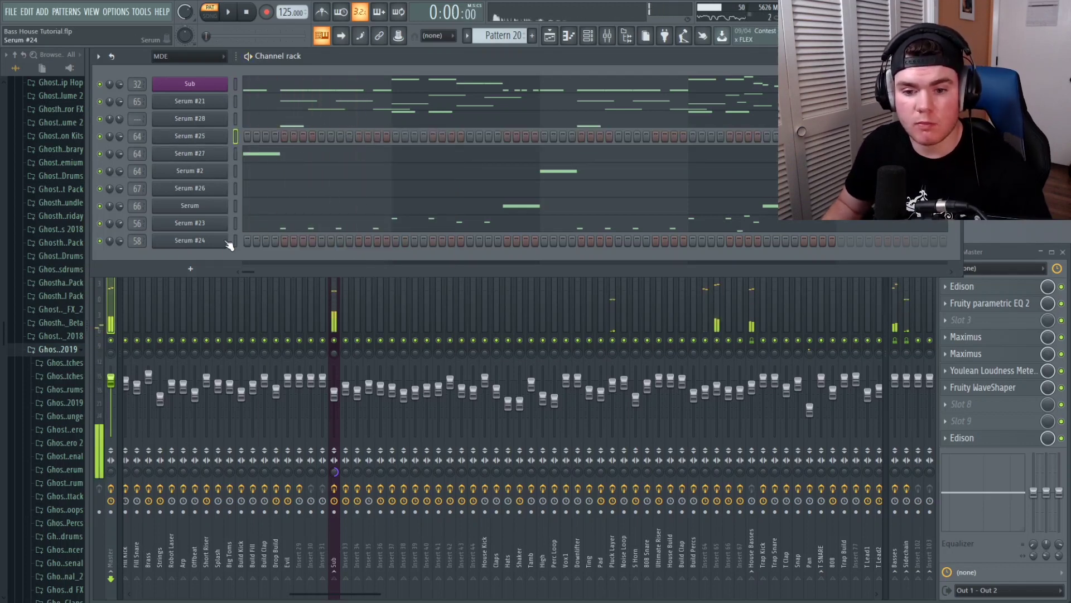
- Add short F3 notes to Serum #24 at the start of bars 1 and 3, and play the pattern
right_click(236, 241)
left_click(236, 241)
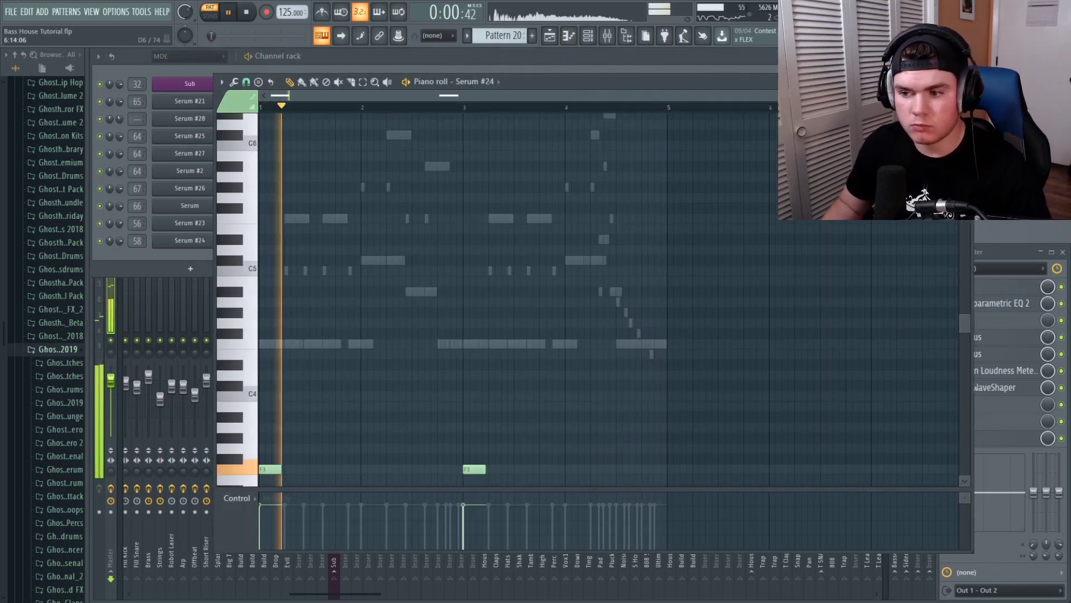
key("space")
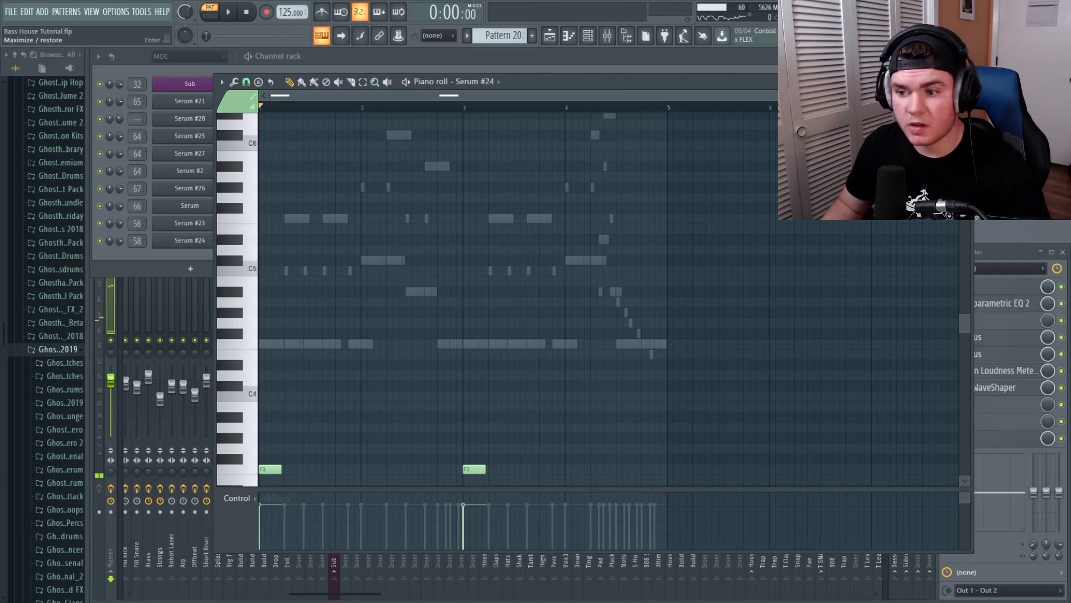
key("Escape")
- Play the arrangement from just before bar 10 to hear Pattern 20 in the drop
left_click(550, 36)
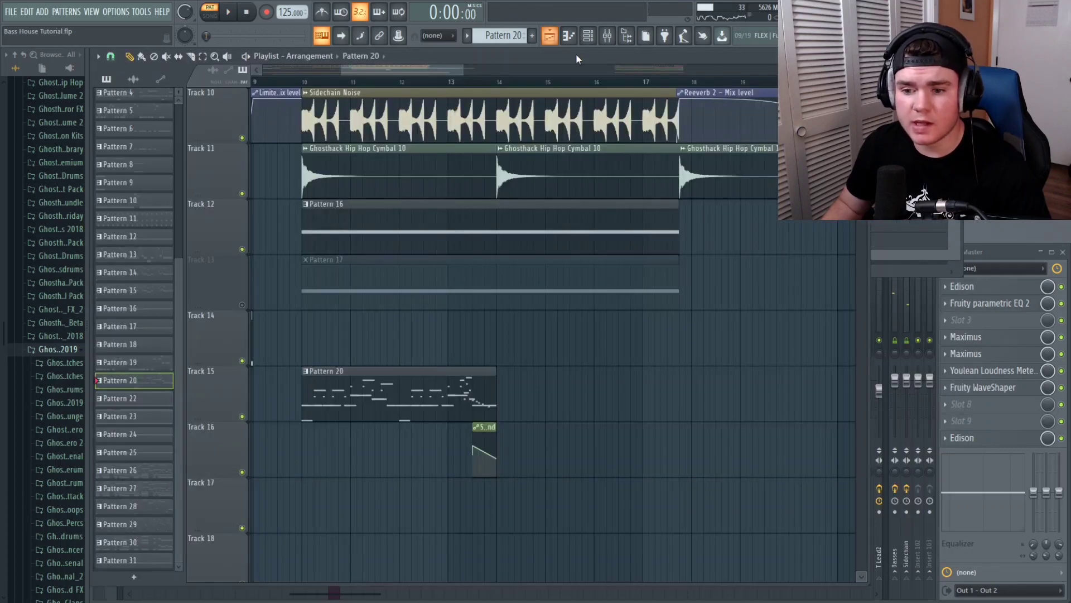
scroll(355, 93, "down", 3)
scroll(355, 93, "up", 6)
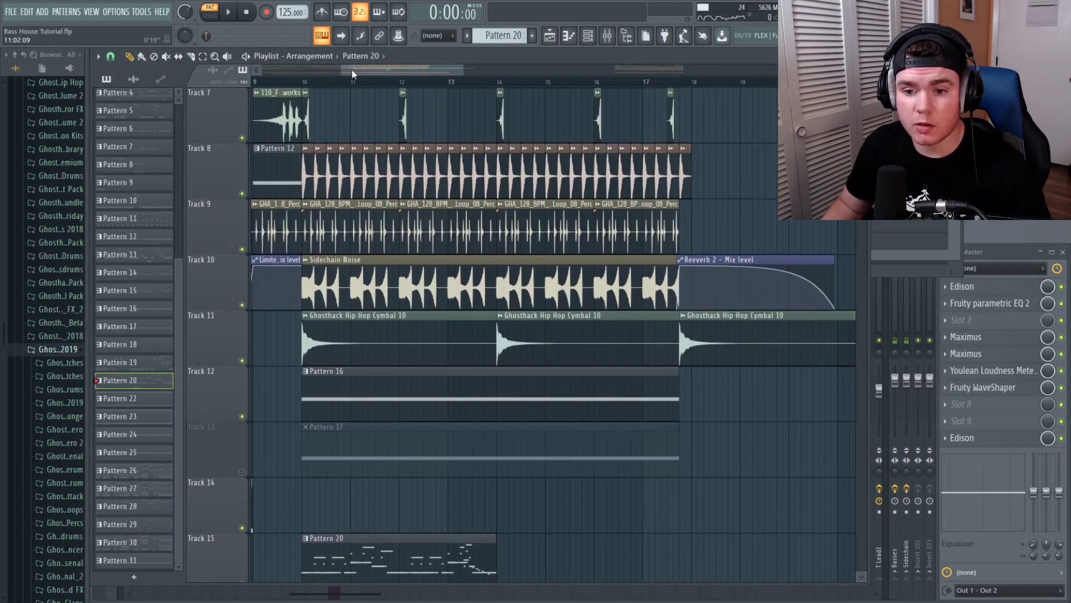
left_click_drag(335, 68, 327, 69)
key("space")
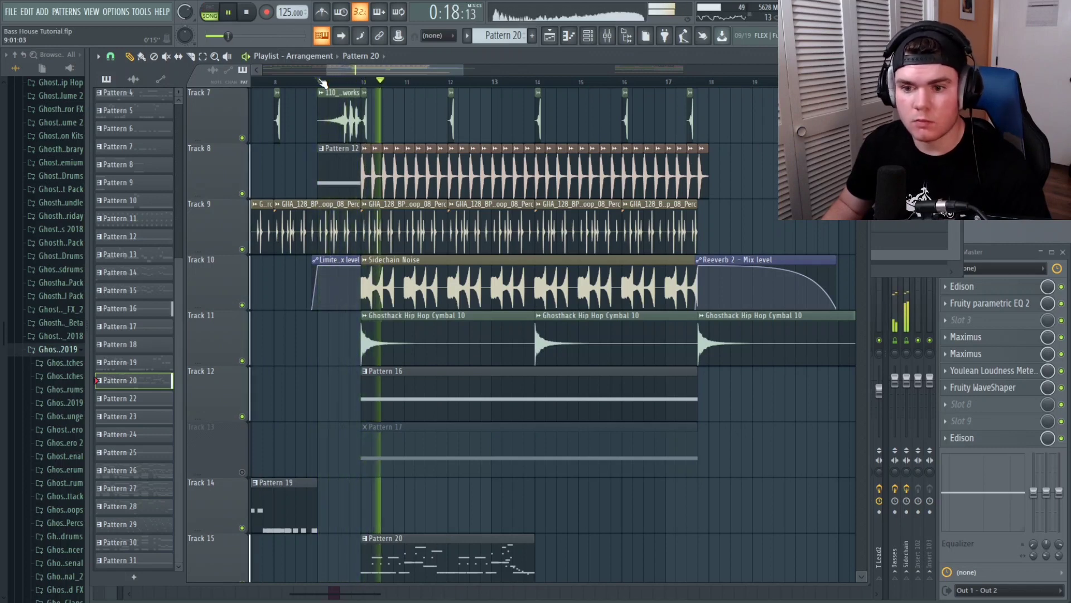
scroll(641, 505, "down", 3)
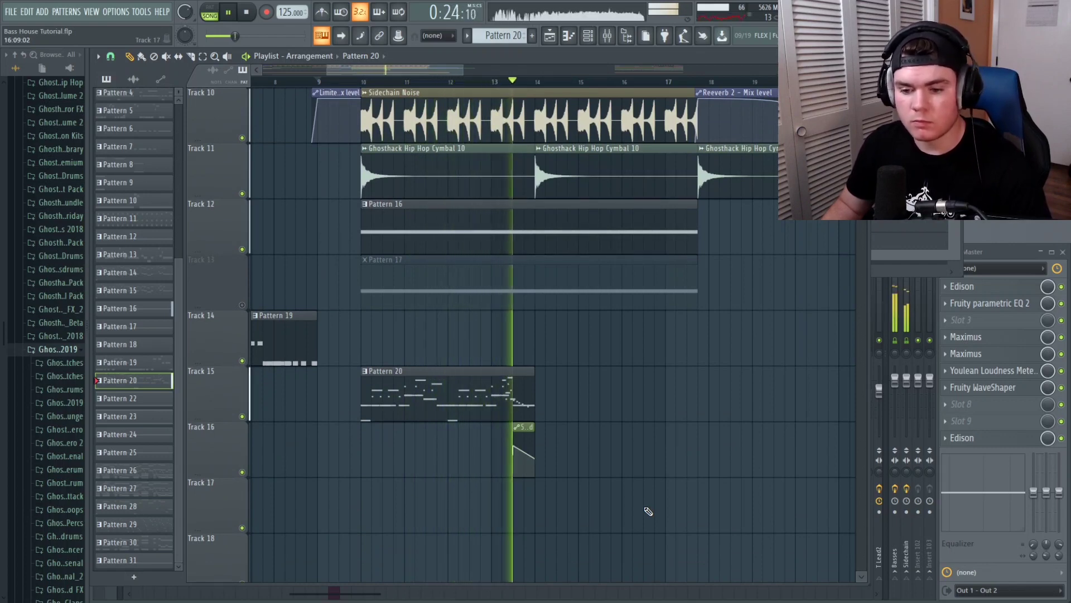
key("space")
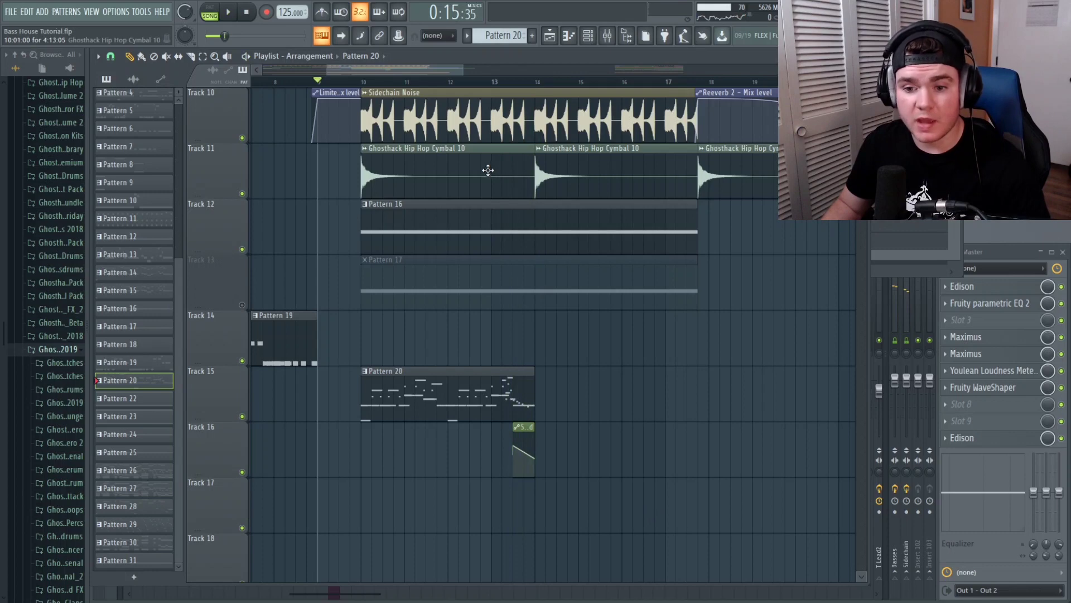
key("space")
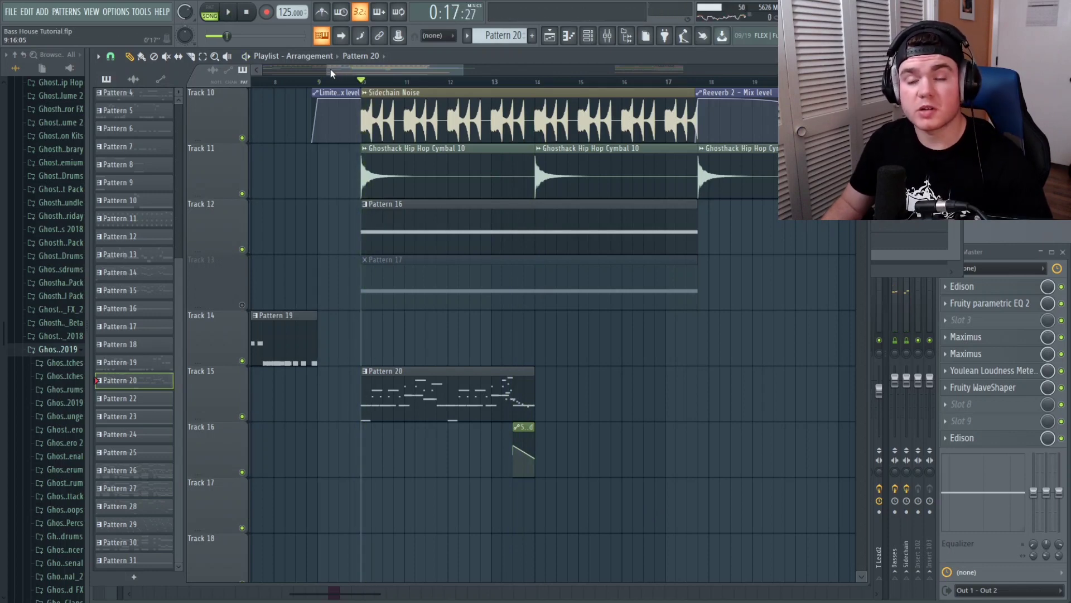
- Duplicate the Pattern 20 and pitch bend clips to start the repeat at bar 14, play it, and make the copied pattern unique
left_click_drag(606, 475, 363, 366)
left_click_drag(431, 384, 604, 384)
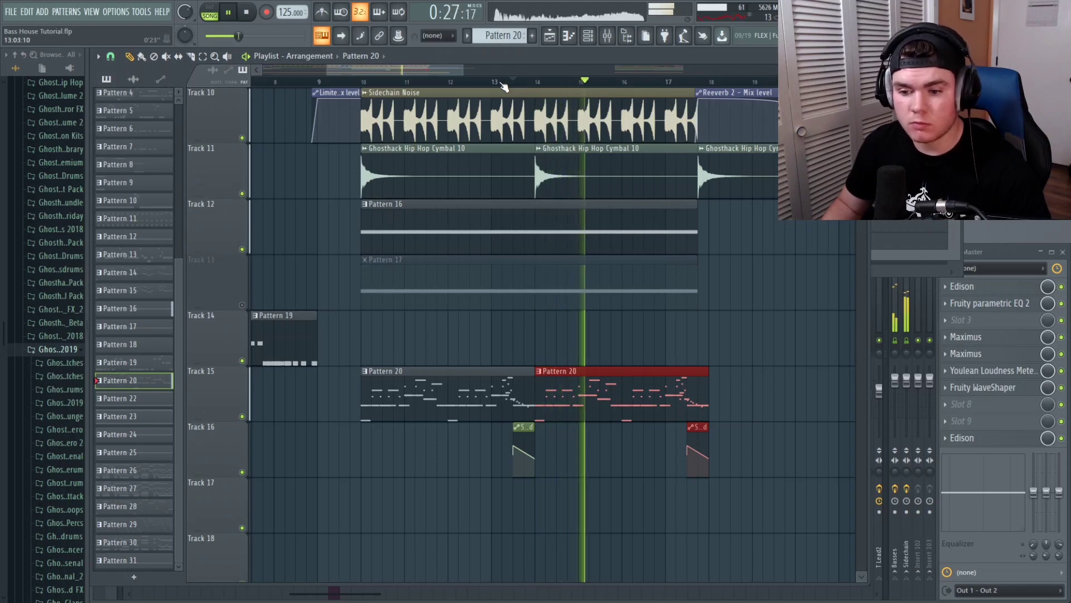
key("space")
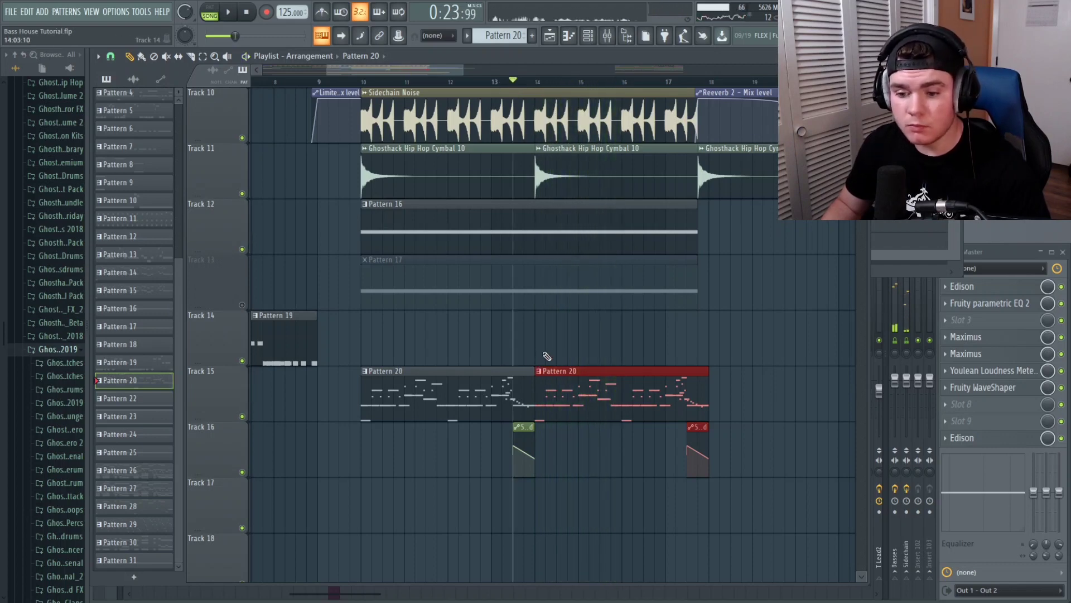
right_click(541, 372)
left_click(568, 450)
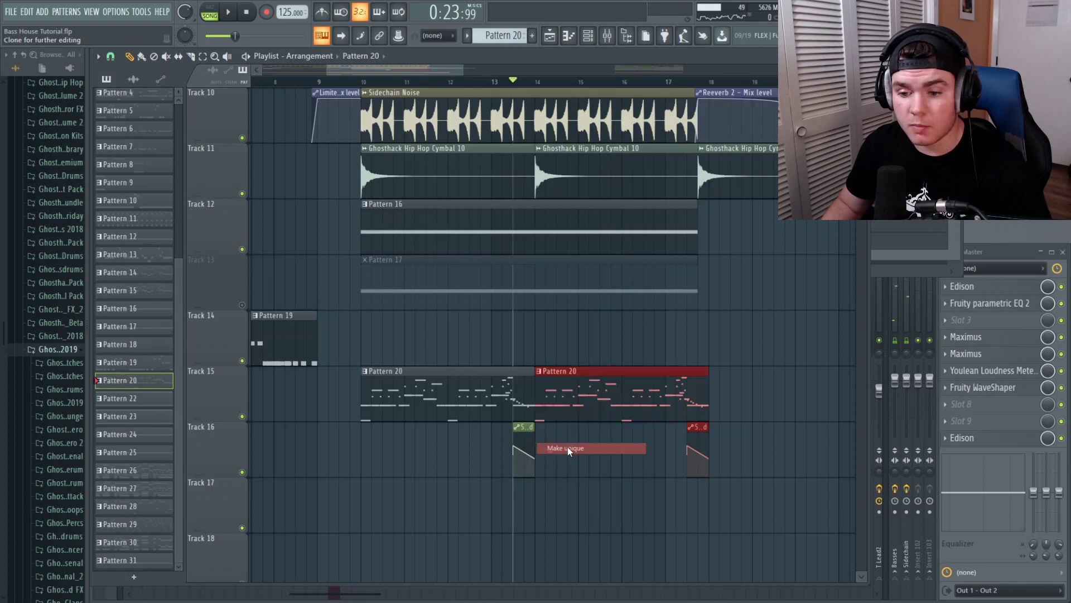
- Raise all Serum #23 notes in Pattern 21 by five semitones and play the result
left_click_drag(514, 99, 416, 124)
double_click(389, 188)
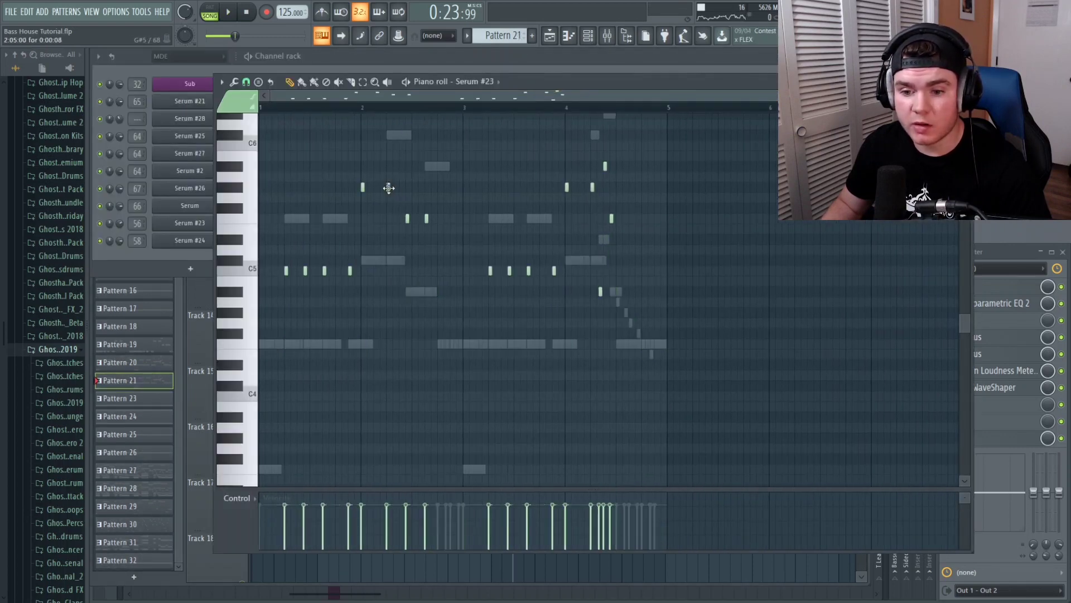
left_click_drag(600, 311, 260, 133)
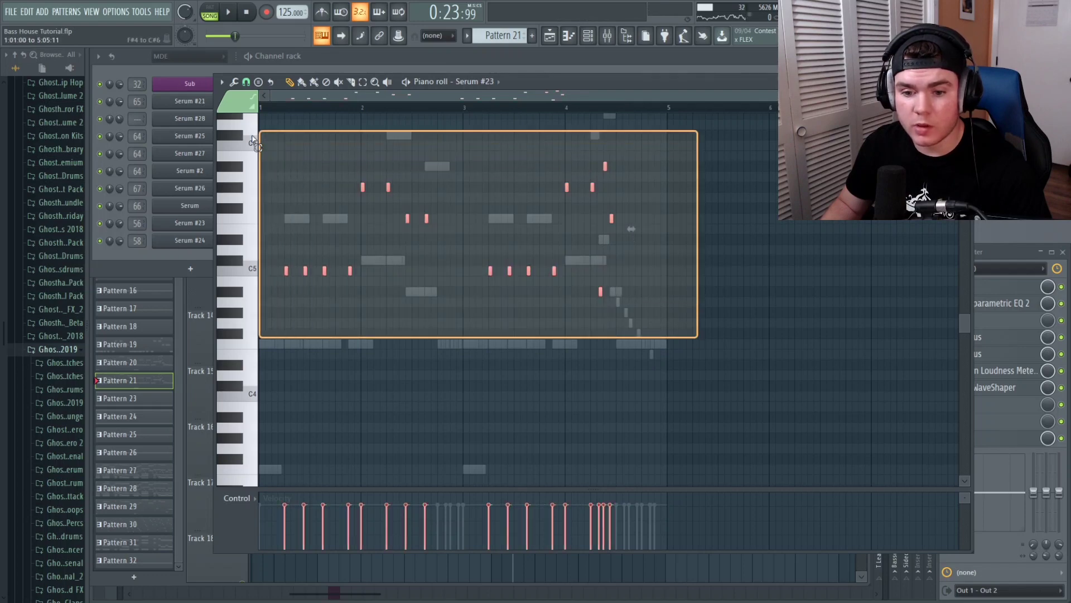
scroll(556, 254, "up", 3)
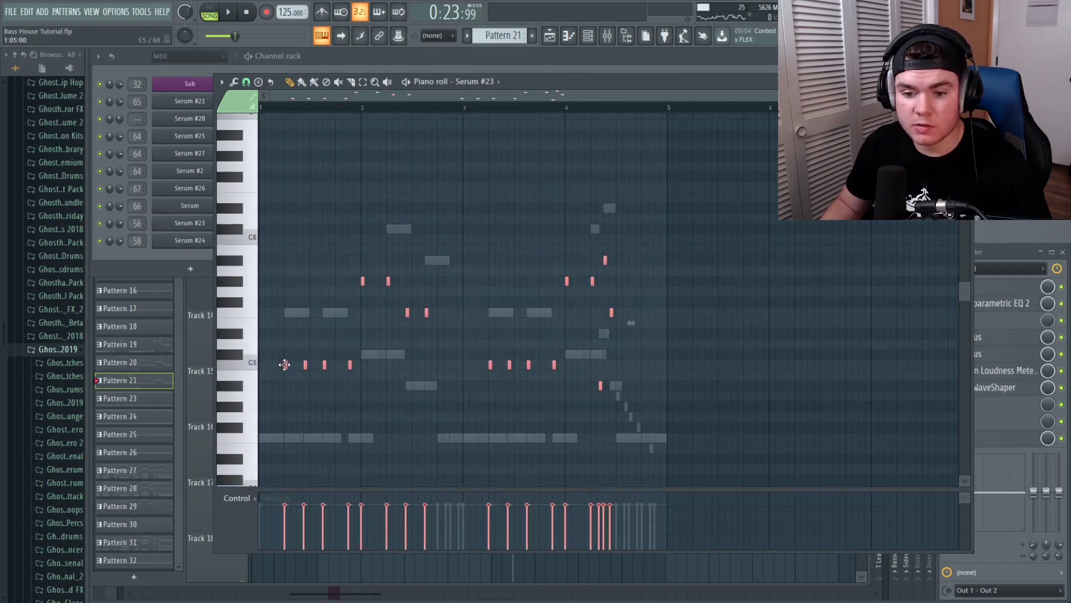
left_click_drag(285, 318, 286, 309)
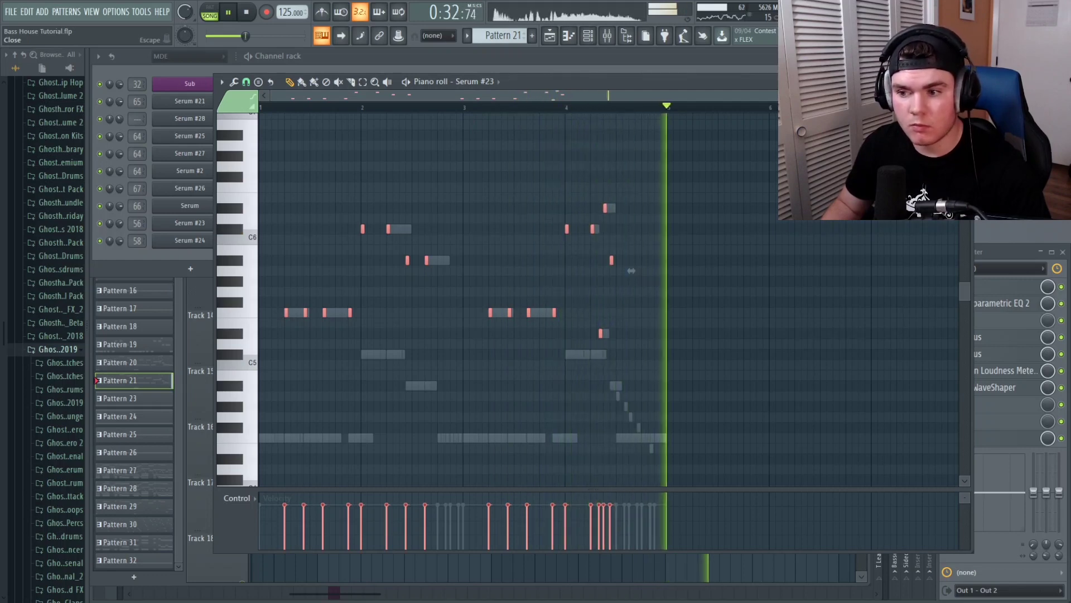
key("Escape")
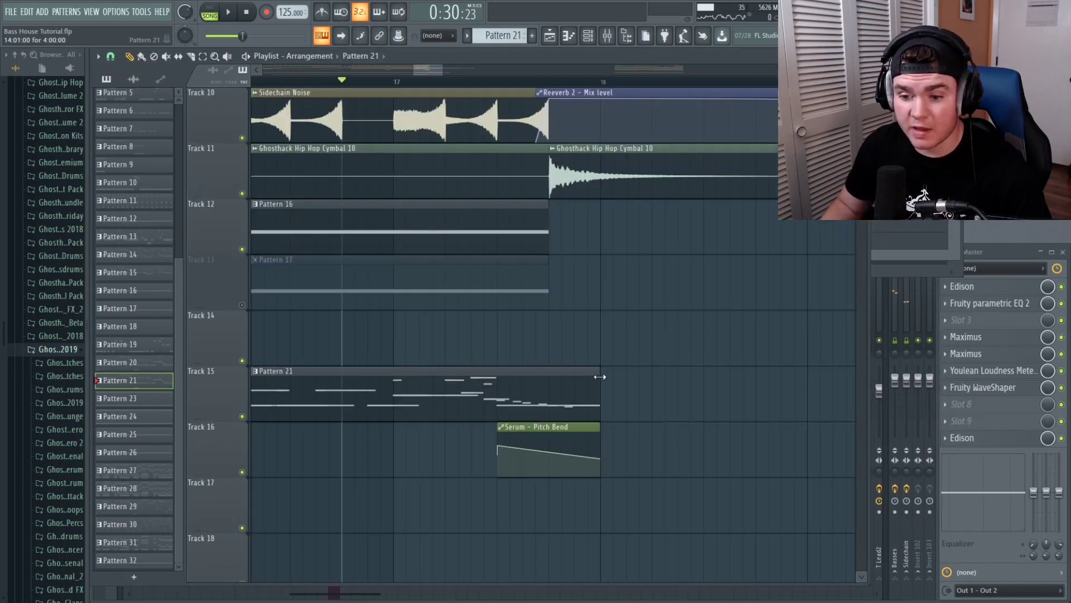
- Shorten the Pattern 21 clip on Track 15 to end with the Sidechain Noise clip, and play it from bar 17
left_click_drag(600, 377, 550, 388)
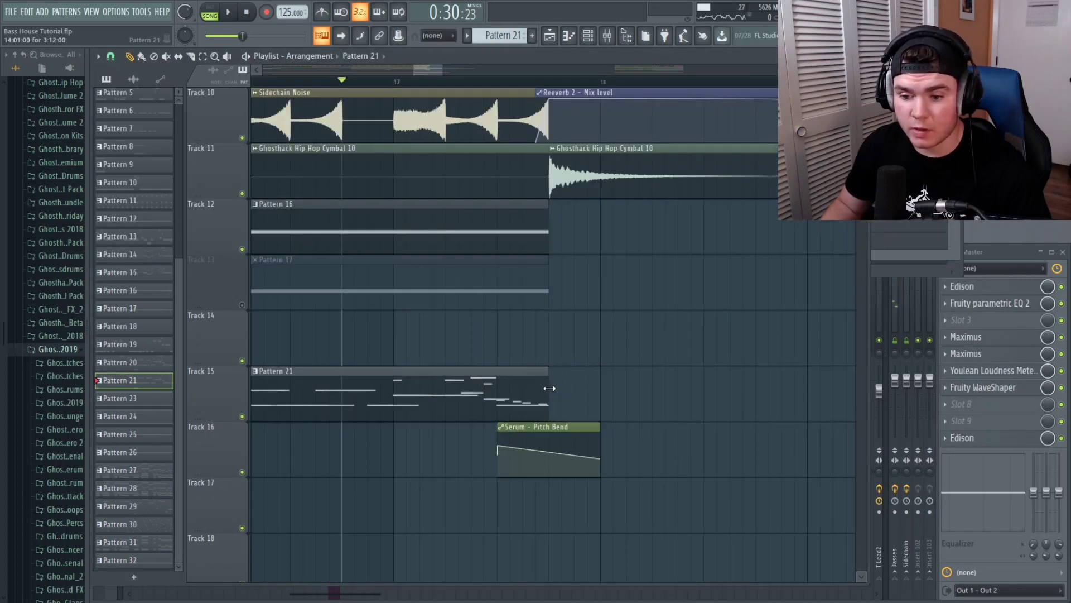
key("space")
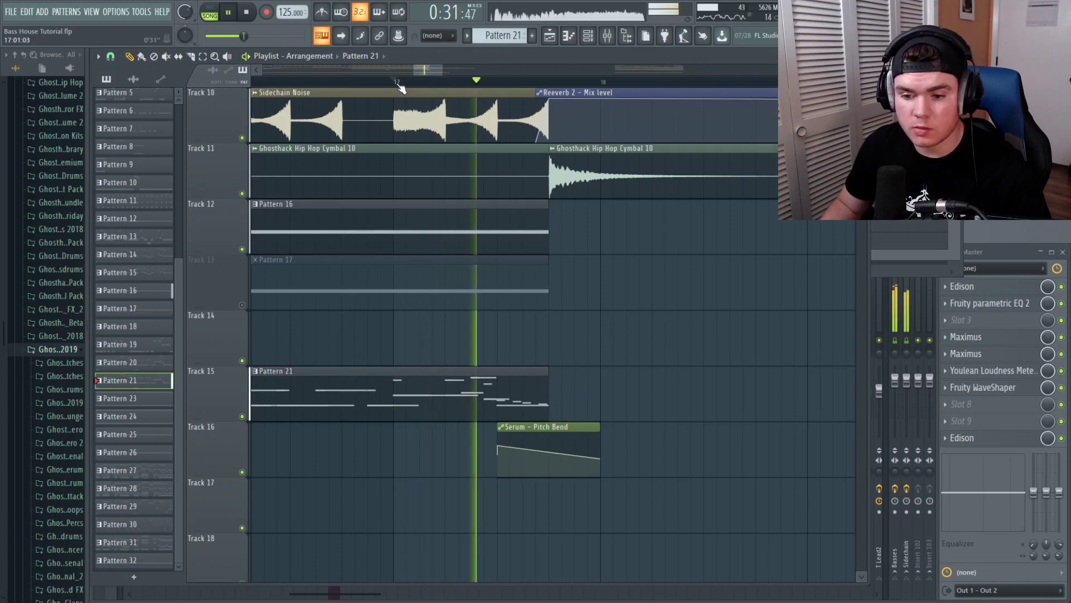
left_click(399, 84)
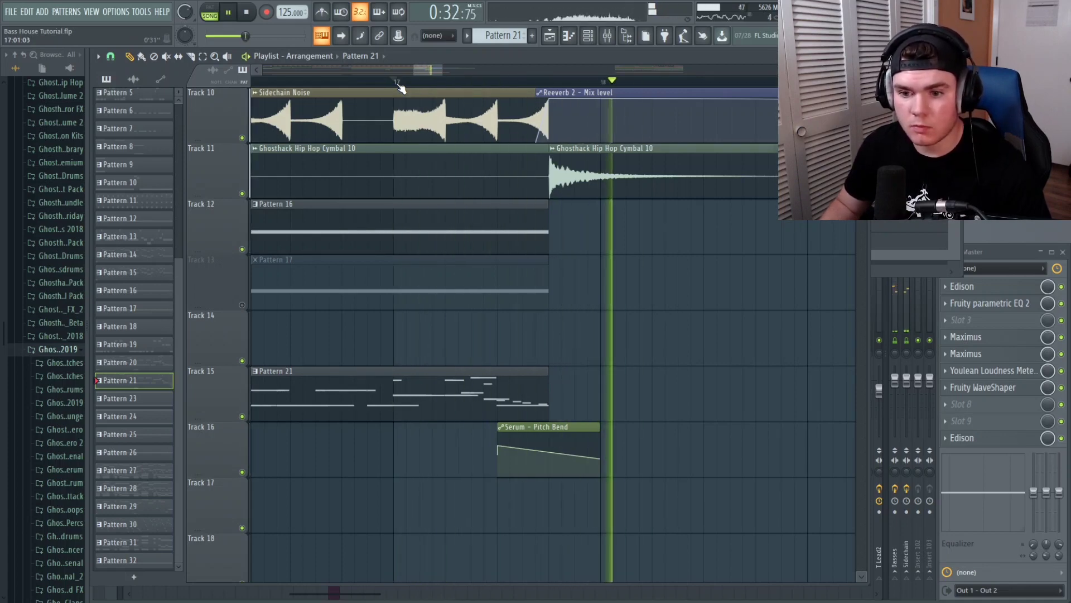
key("space")
- Solo Track 13 and open the Serum #30 notes of Pattern 17 for editing
scroll(338, 81, "down", 5)
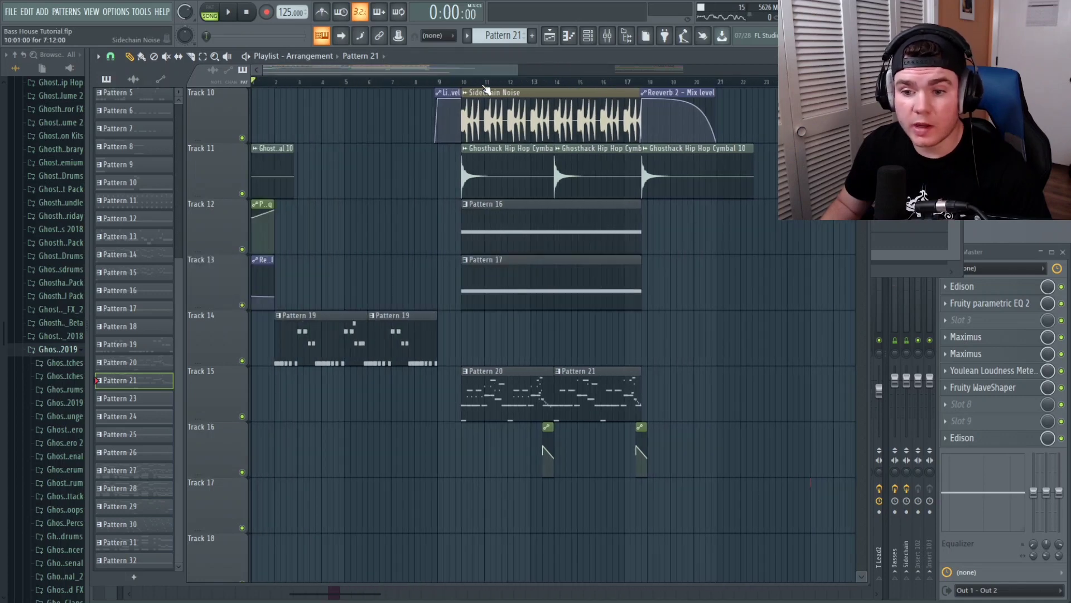
left_click(242, 304, "ctrl")
key("space")
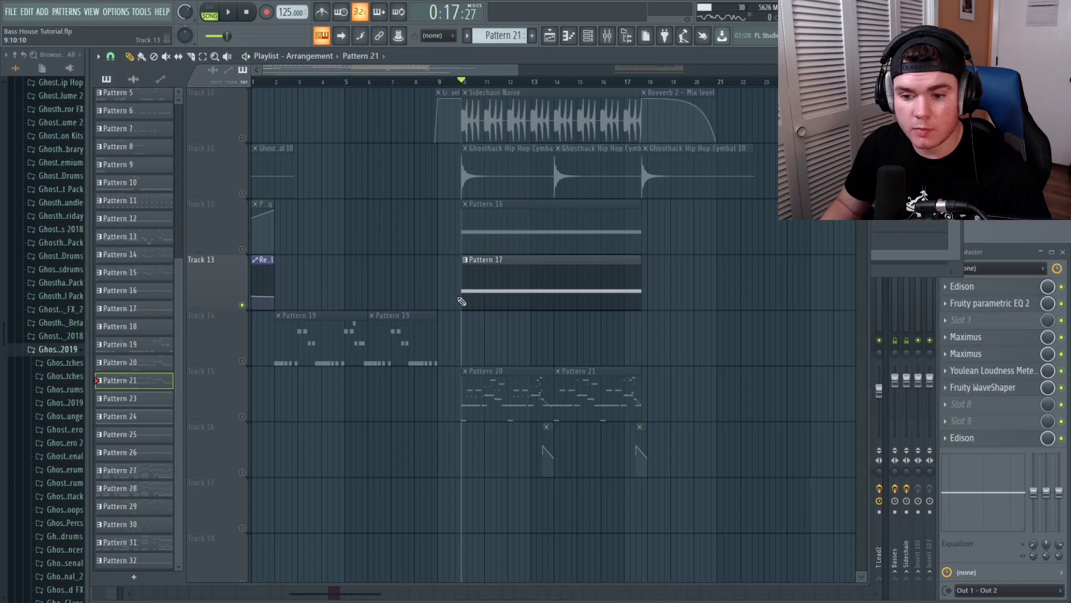
double_click(487, 289)
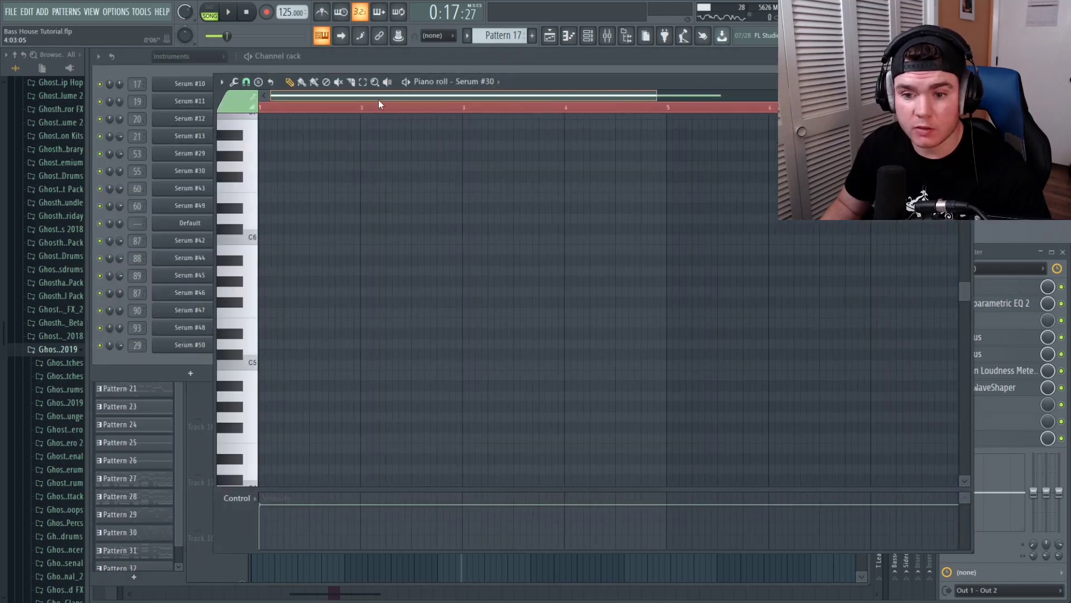
- Write the sub-style note sequence F3, C#4, A#3 twice across four bars for Serum #30, and play the pattern
scroll(445, 256, "up", 3)
scroll(446, 257, "up", 3)
scroll(445, 257, "down", 9)
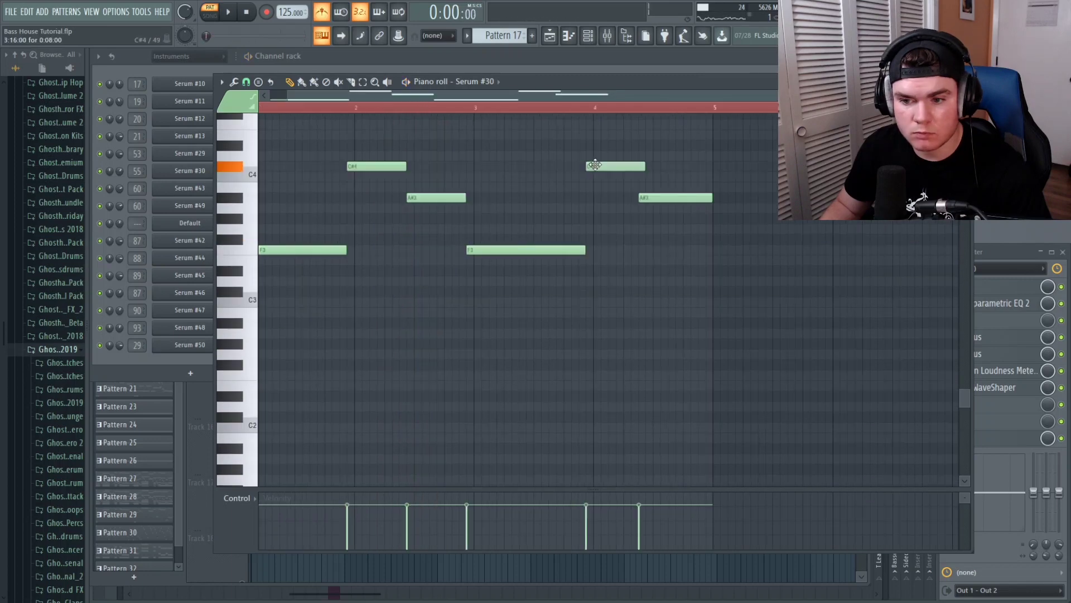
left_click_drag(703, 199, 710, 200)
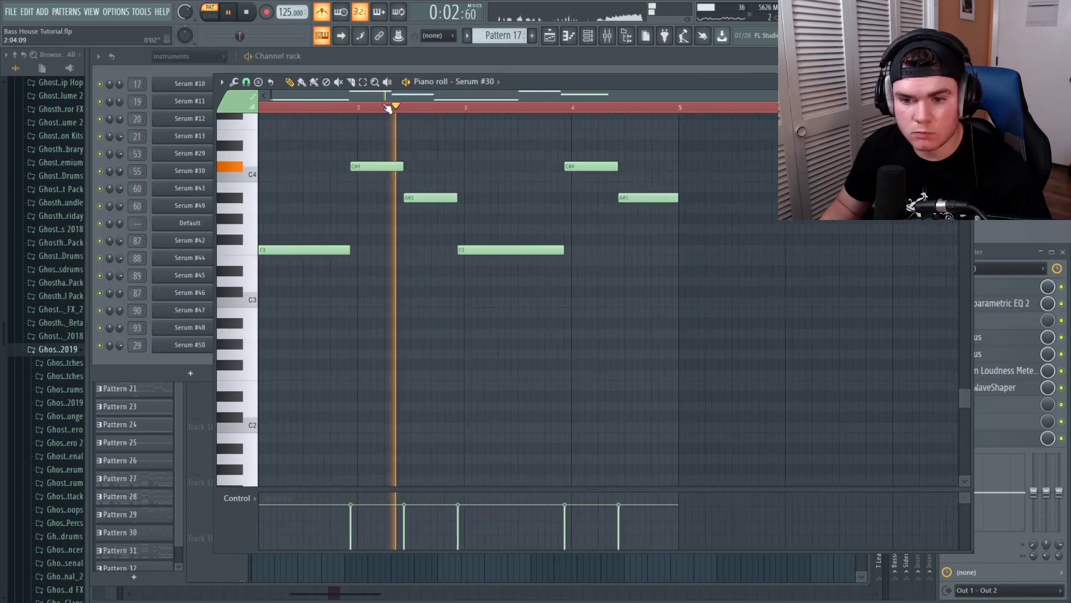
scroll(388, 107, "down", 2)
scroll(596, 265, "up", 2)
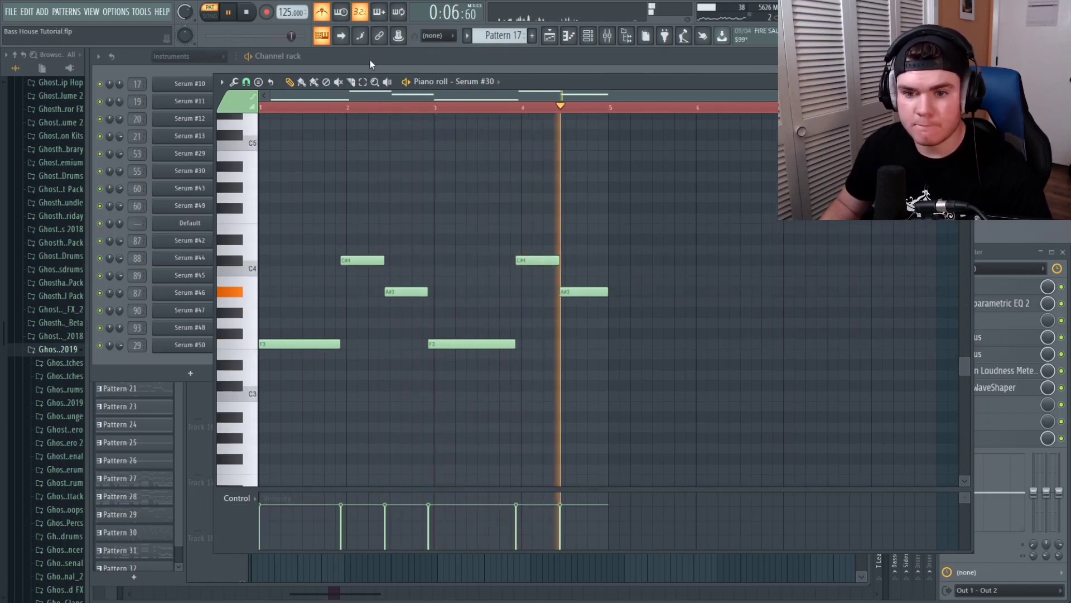
key("space")
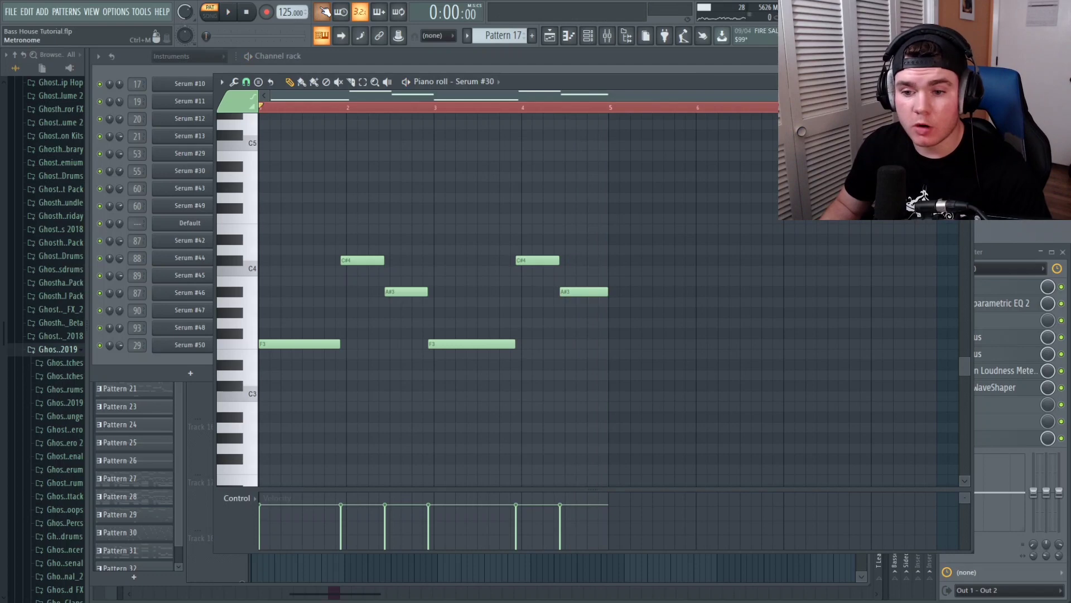
- Shorten the Pattern 17 clip on Track 13 to four bars and place a second copy at bar 14
key("Escape")
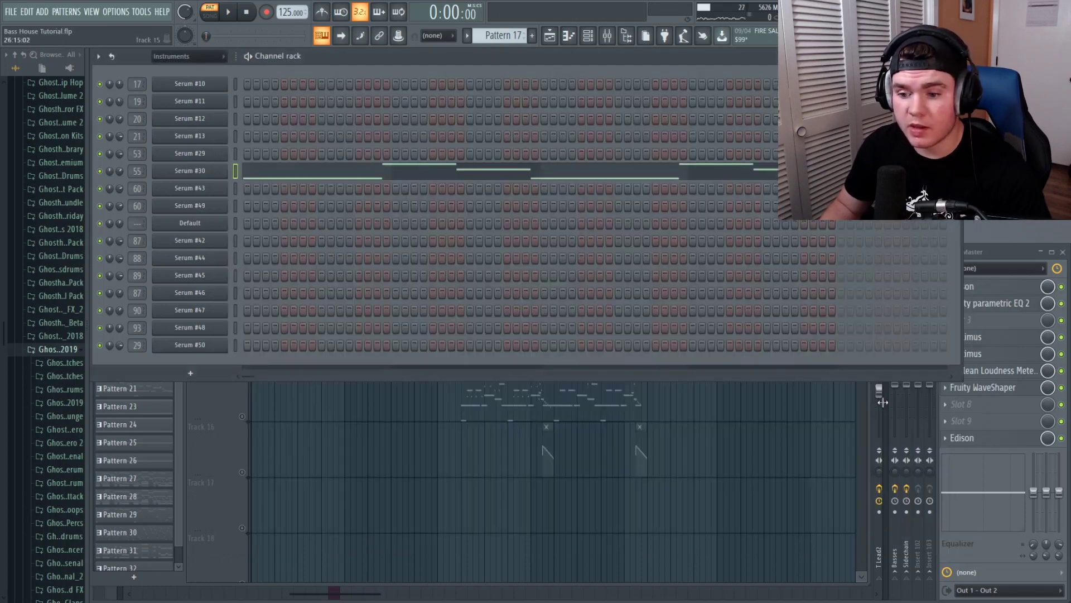
key("Escape")
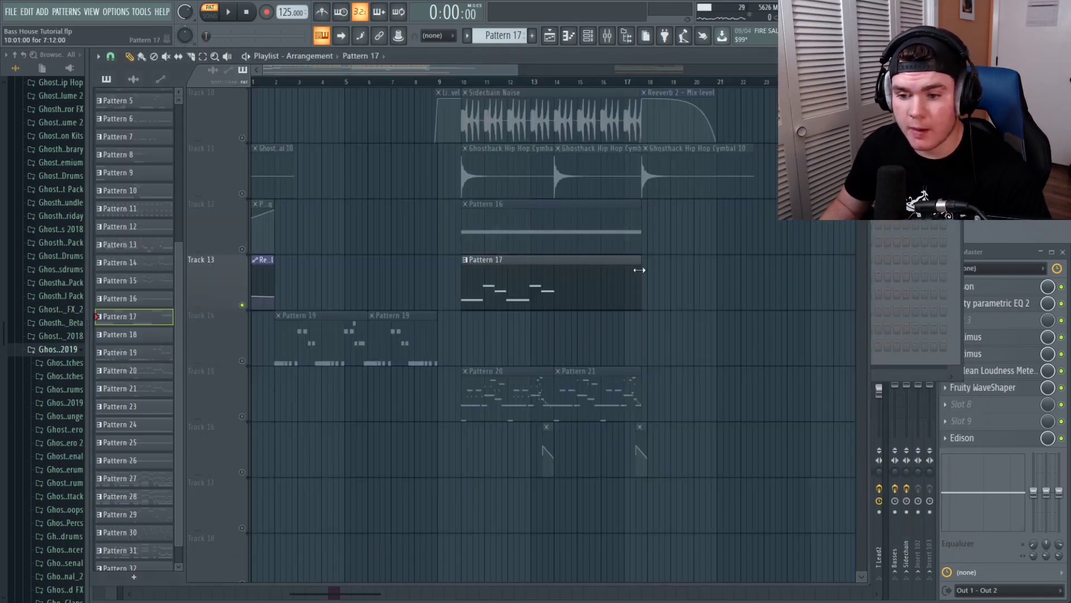
left_click(568, 285)
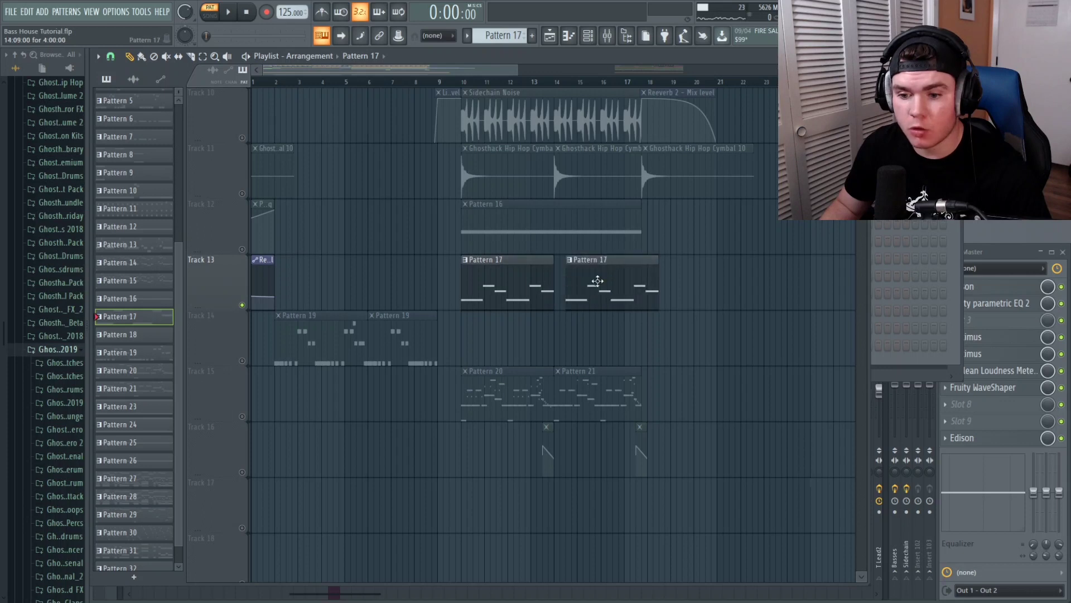
- Unmute Track 15, play it together with Track 13 from bar 10, and unmute all the other tracks
left_click(242, 416)
key("space")
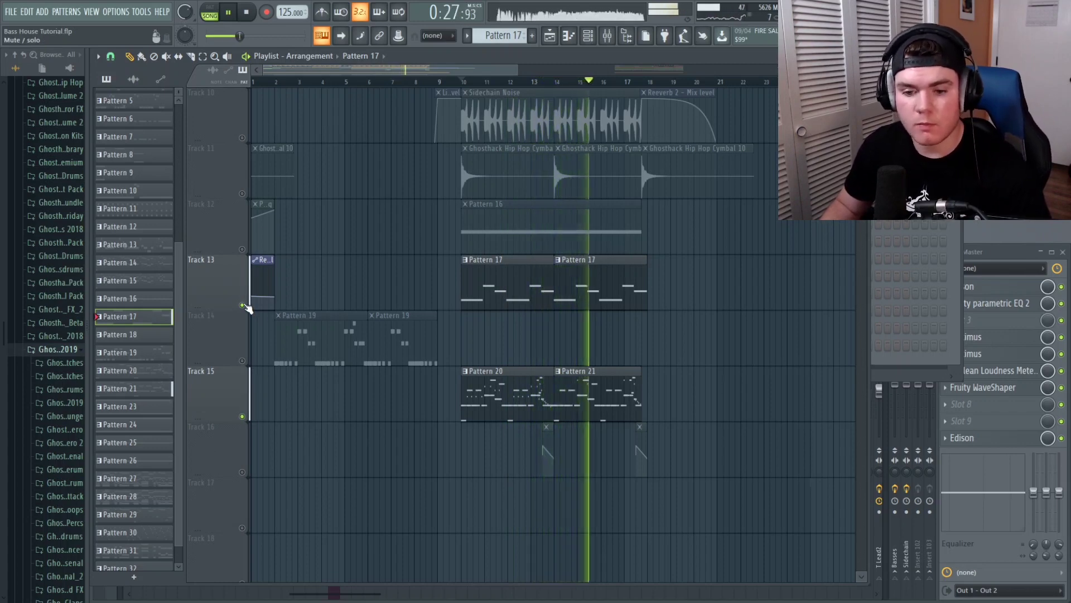
key("space")
right_click(243, 305)
- Review the whole arrangement across all tracks and play it through to the end of the drop
scroll(443, 86, "down", 4)
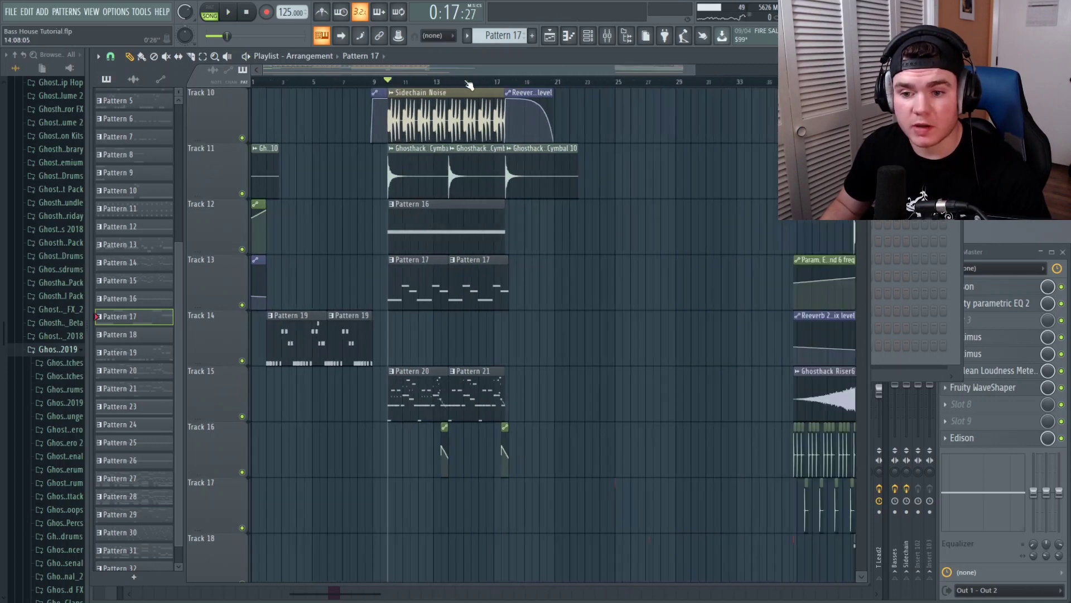
scroll(597, 246, "up", 5)
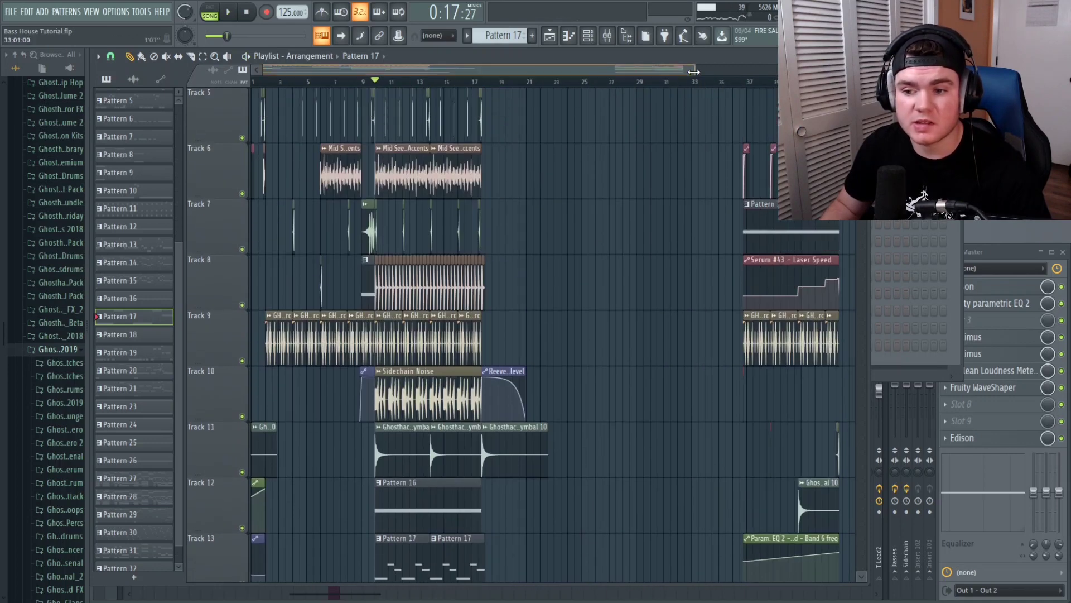
scroll(704, 84, "up", 4)
scroll(692, 234, "down", 4)
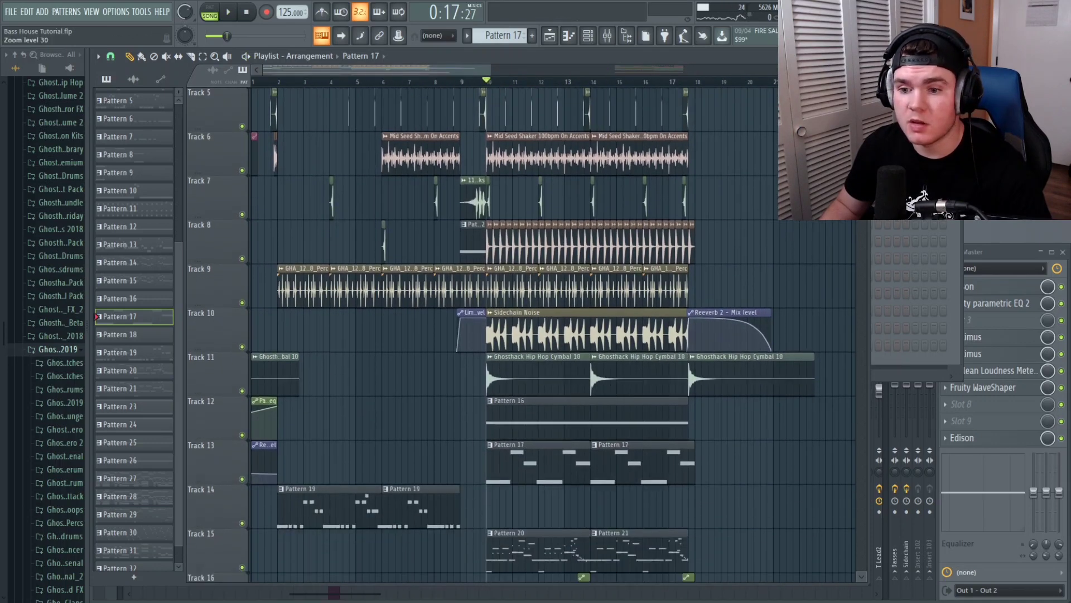
scroll(818, 150, "up", 3)
scroll(666, 481, "up", 1)
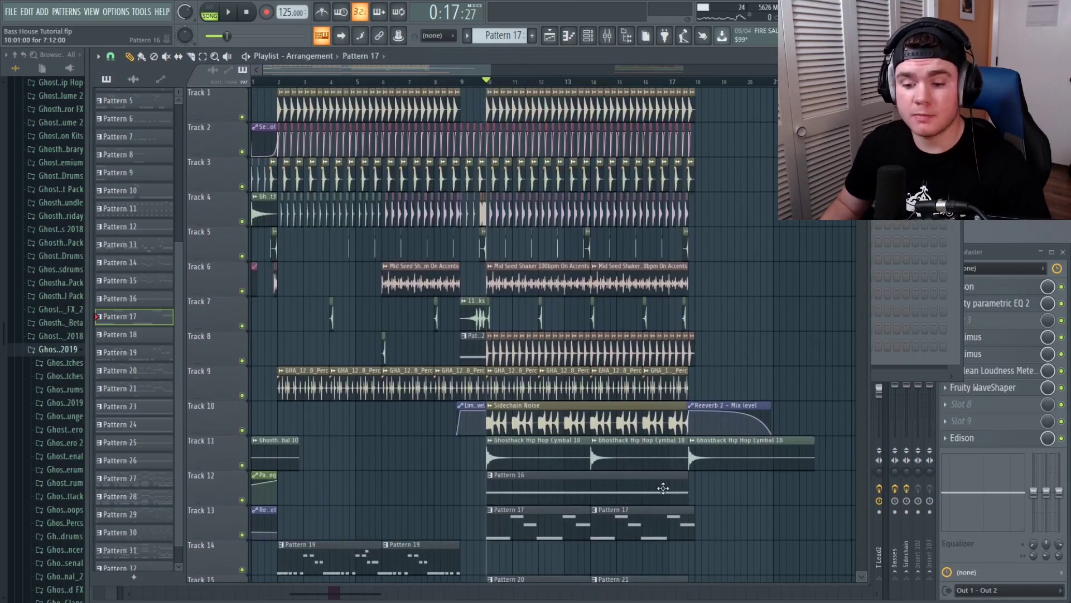
scroll(745, 293, "down", 5)
scroll(746, 289, "up", 2)
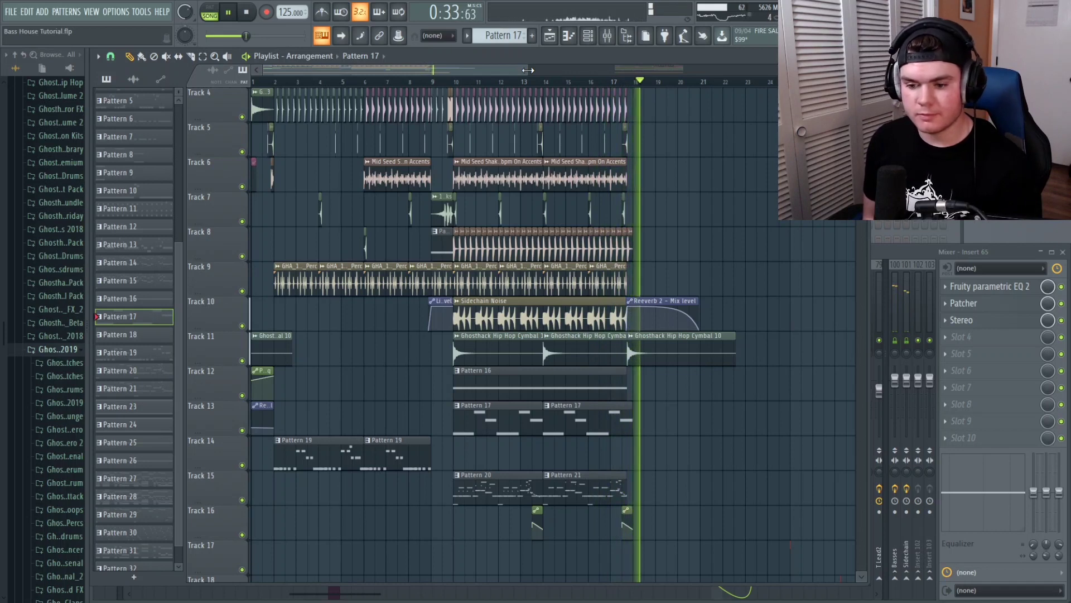
key("space")
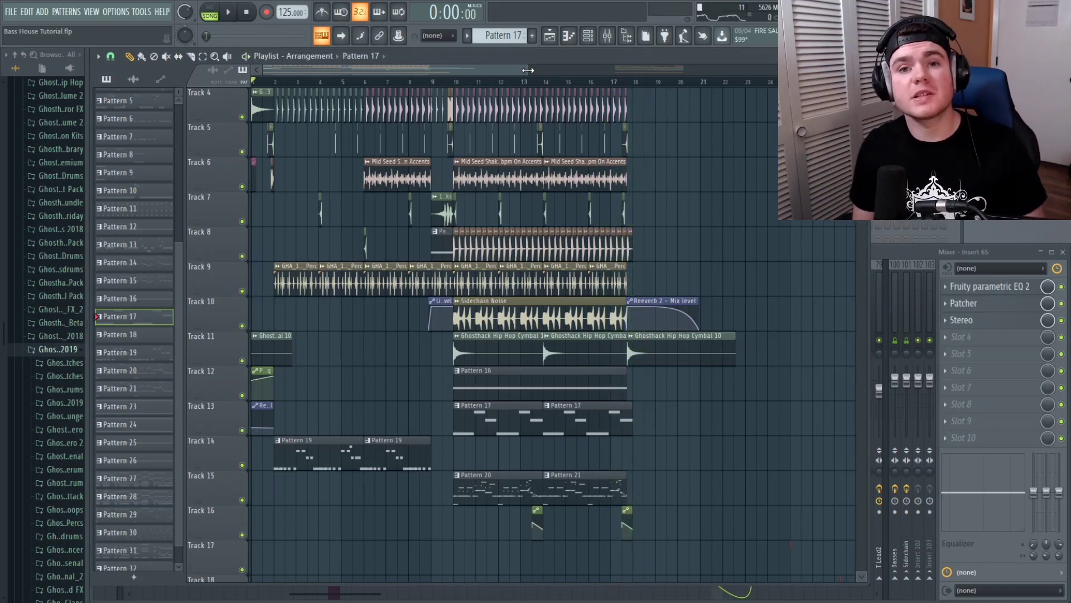